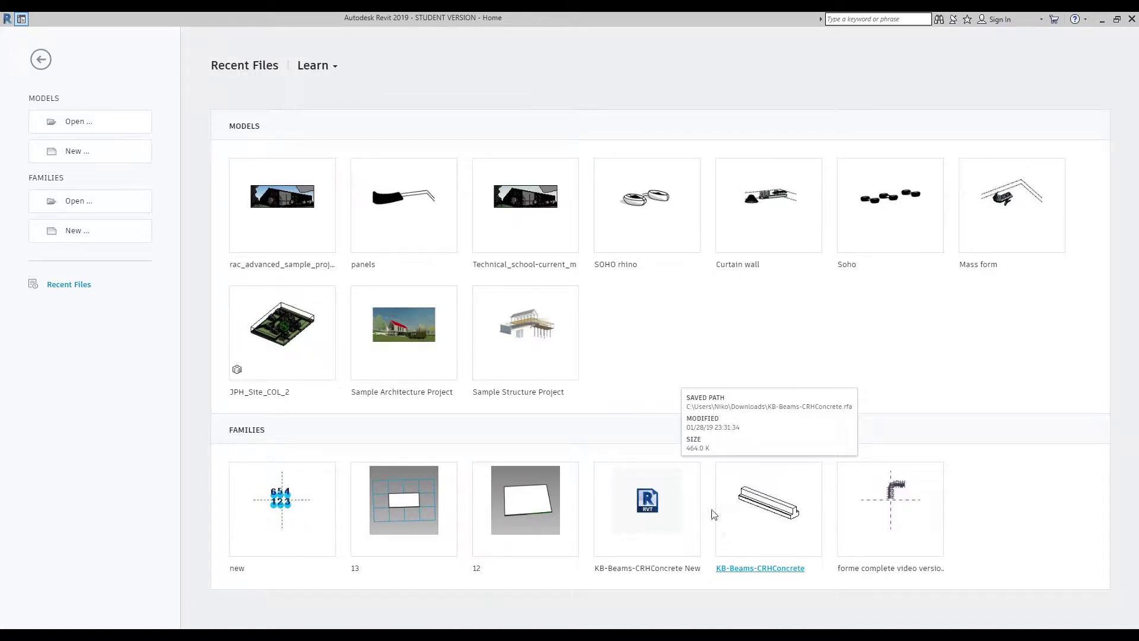
Step: Open the recent rac_advanced_sample_project model and bring up its shared parameters editor, checking the current file path
{"action": "left_click", "coordinate": [293, 224]}
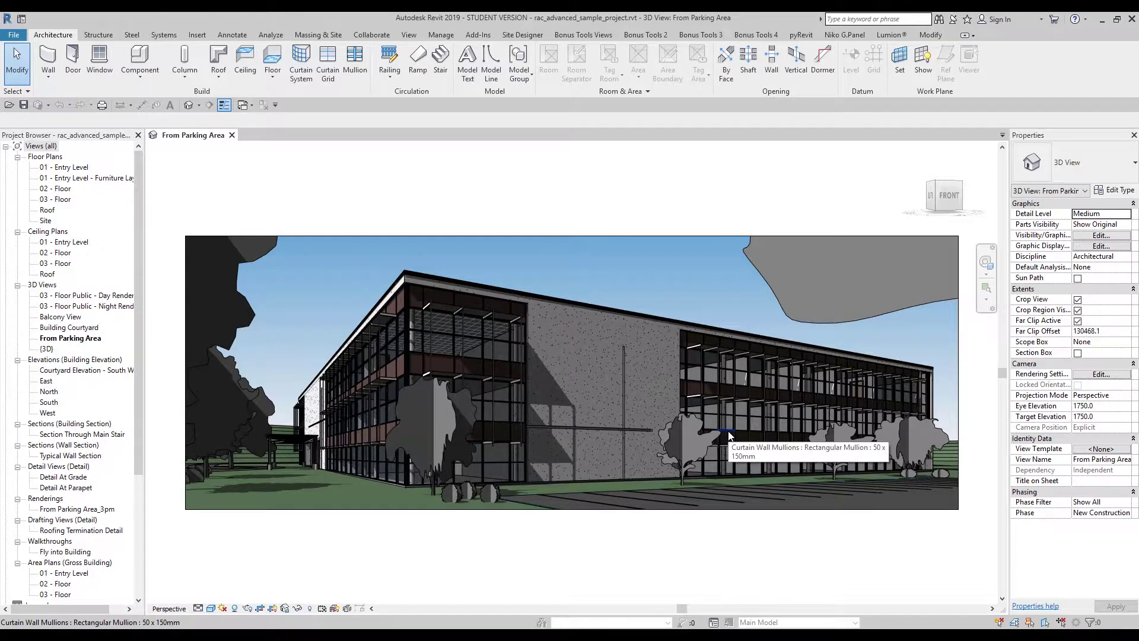
{"action": "left_click", "coordinate": [446, 35]}
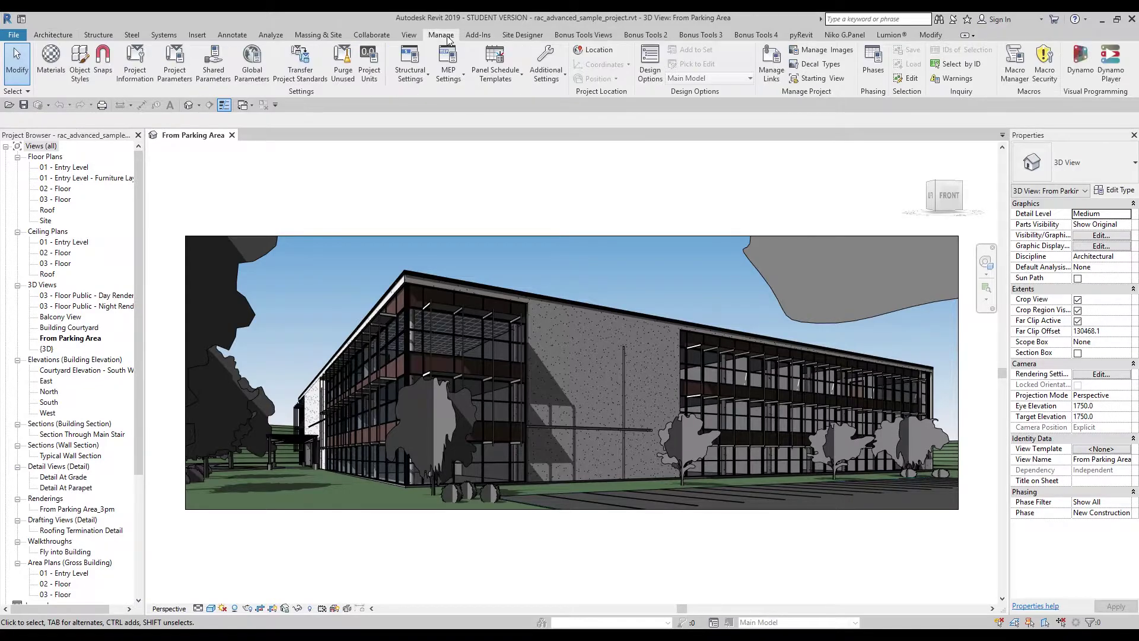
{"action": "left_click", "coordinate": [217, 78]}
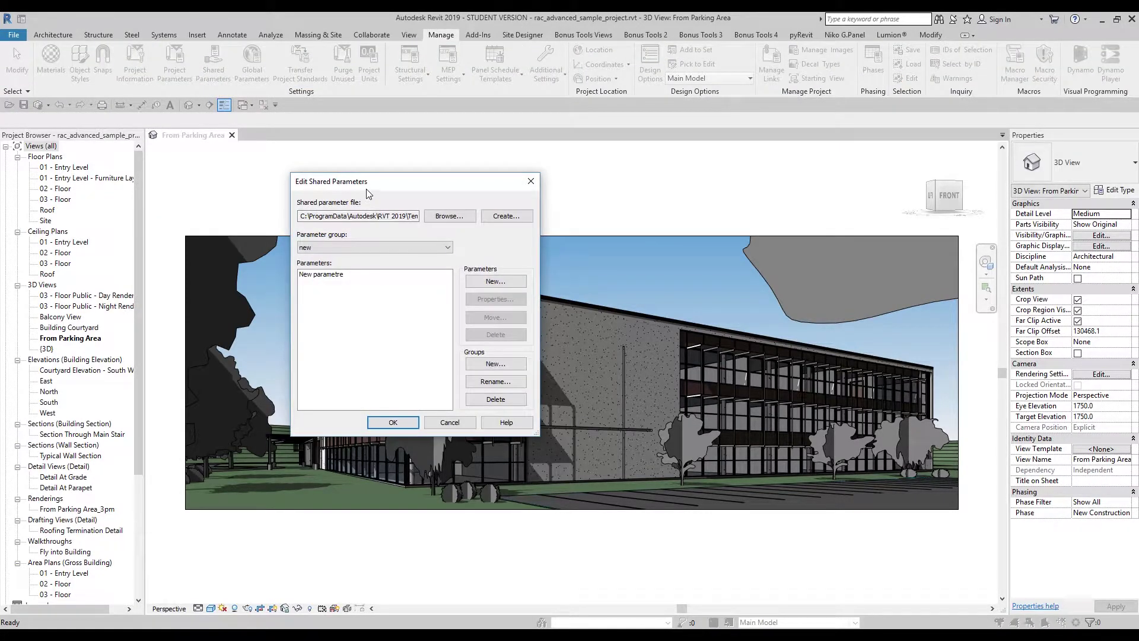
{"action": "left_click_drag", "start_coordinate": [482, 170], "coordinate": [514, 172]}
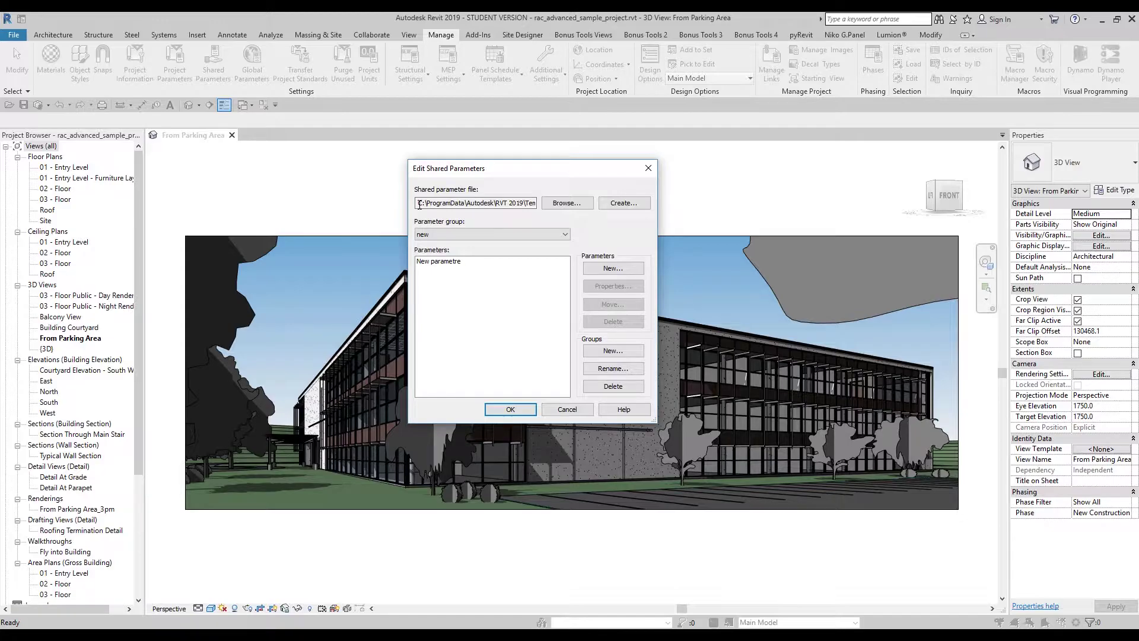
{"action": "left_click_drag", "start_coordinate": [419, 205], "coordinate": [537, 206]}
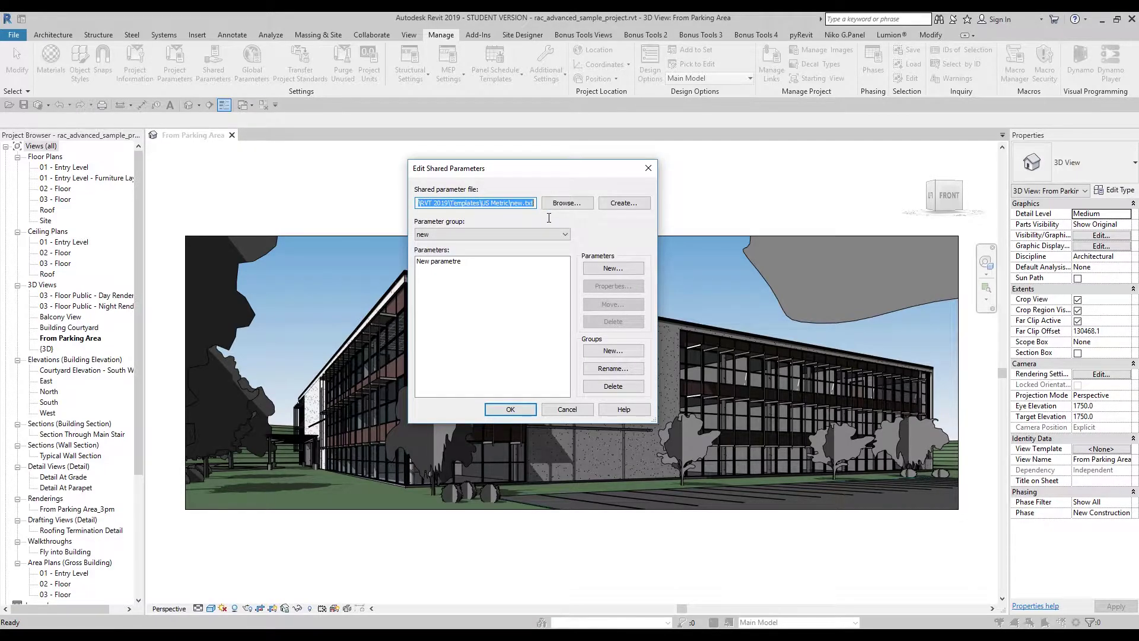
Step: Create a new shared parameter file named Test in the US Metric folder
{"action": "left_click", "coordinate": [621, 207]}
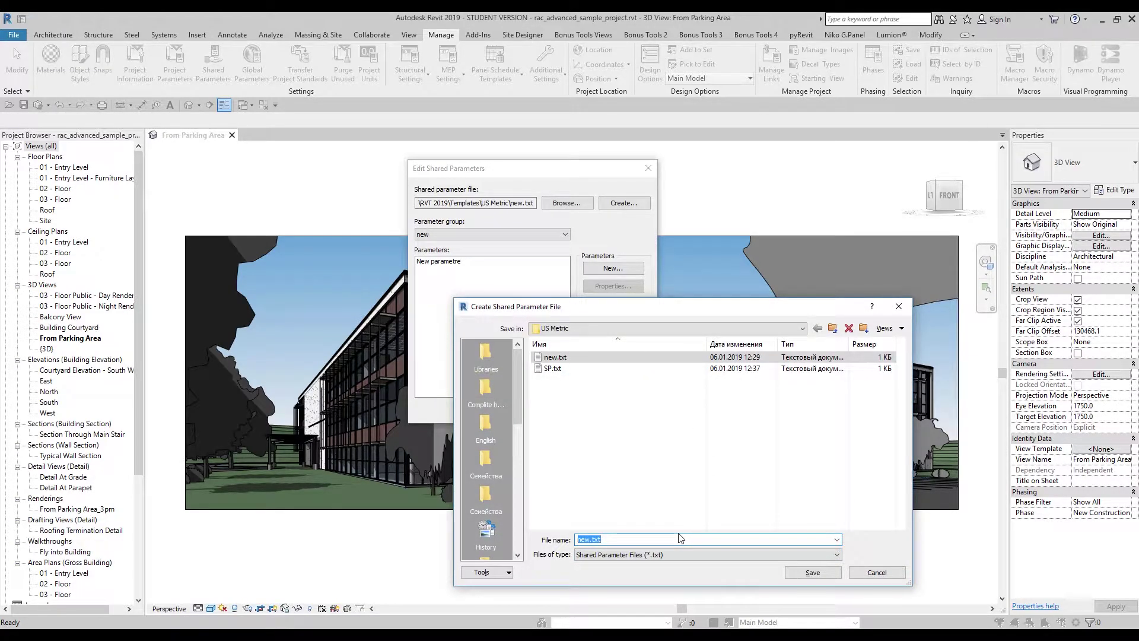
{"action": "type", "text": "Te"}
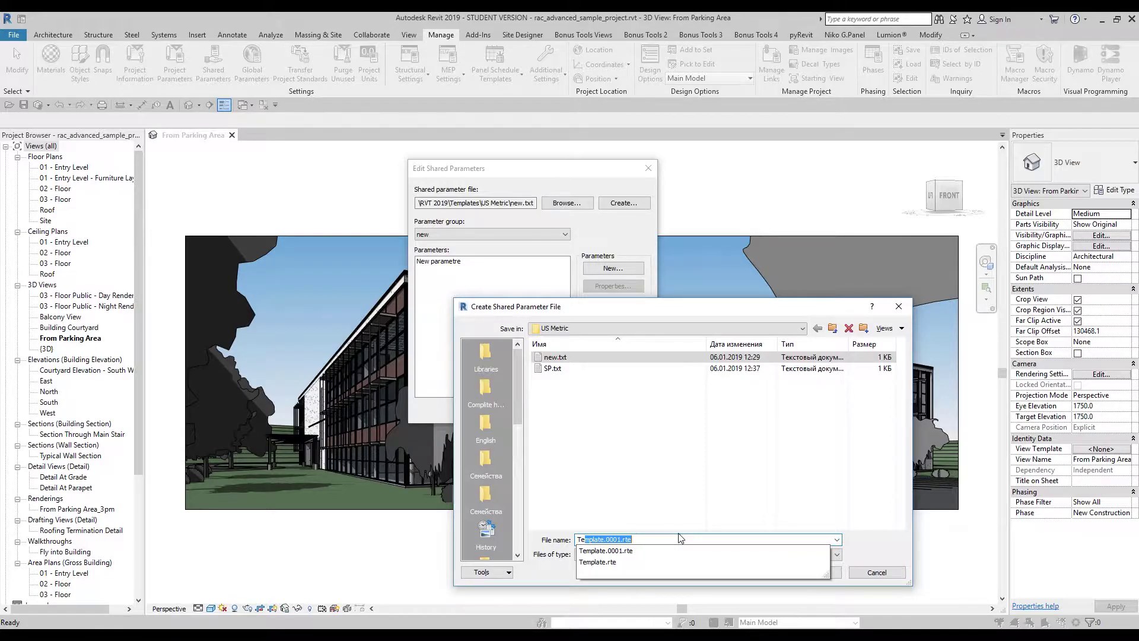
{"action": "type", "text": "stx"}
{"action": "key", "text": "BackSpace"}
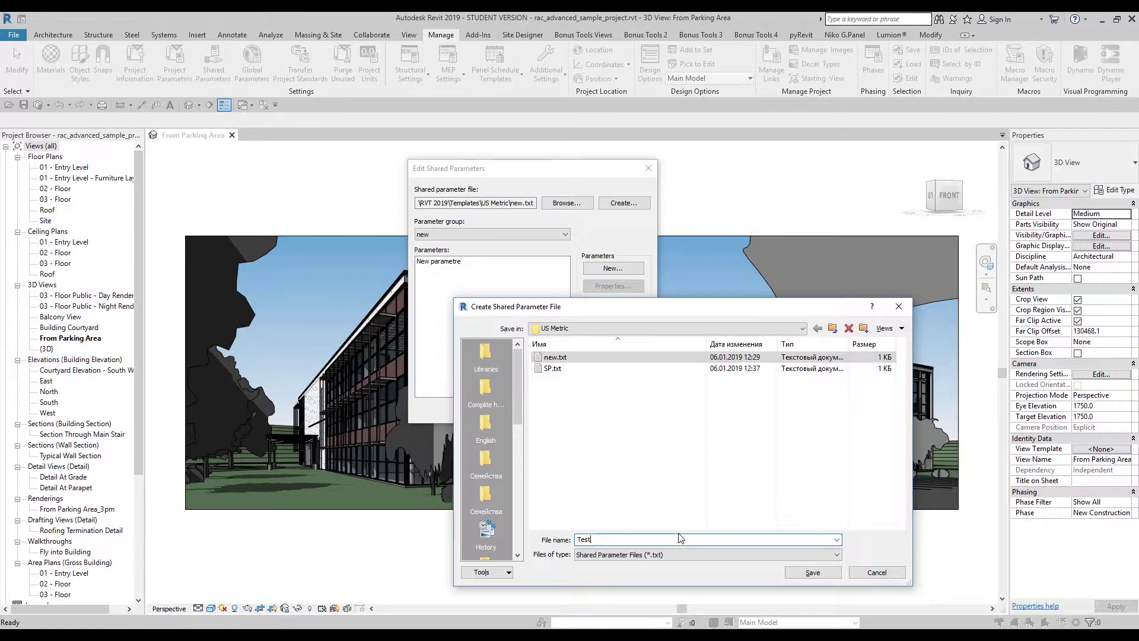
{"action": "left_click", "coordinate": [813, 572]}
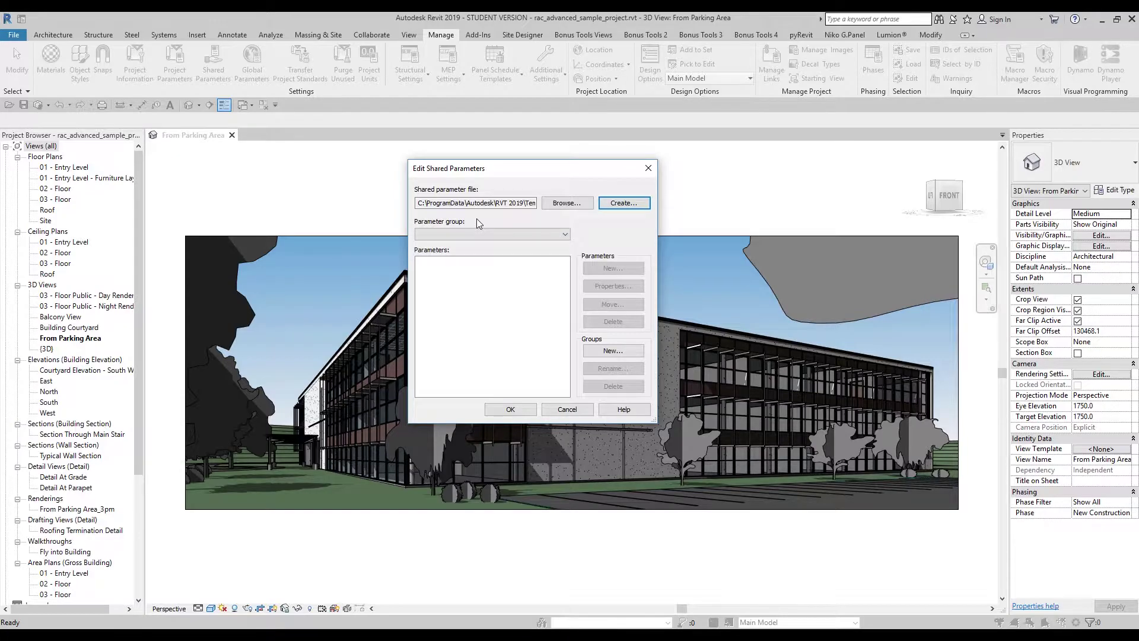
Step: Copy the new shared parameter file's path and use it to open the US Metric folder in File Explorer
{"action": "left_click", "coordinate": [436, 204]}
{"action": "left_click_drag", "start_coordinate": [418, 203], "coordinate": [555, 200]}
{"action": "key", "text": "ctrl+c"}
{"action": "left_click", "coordinate": [510, 203]}
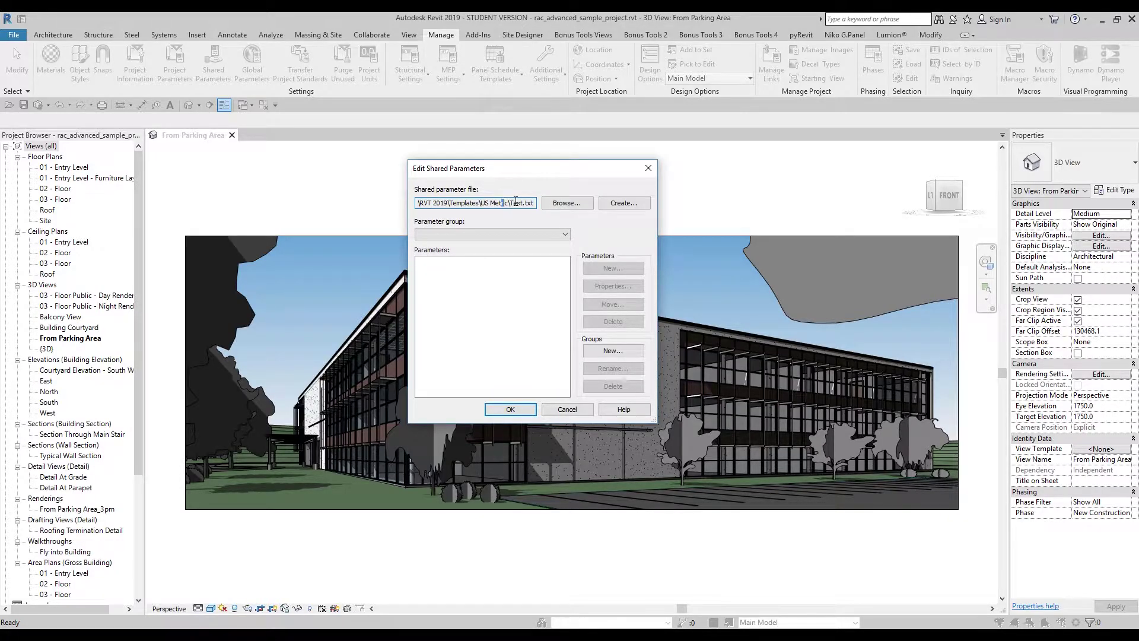
{"action": "left_click_drag", "start_coordinate": [510, 202], "coordinate": [380, 207]}
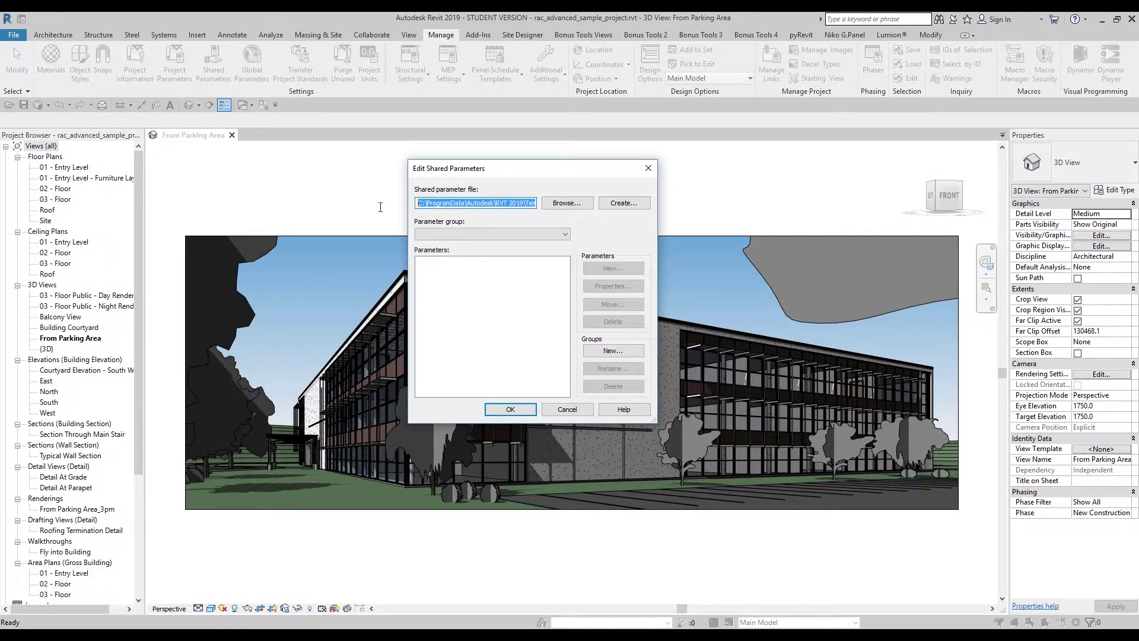
{"action": "right_click", "coordinate": [273, 628]}
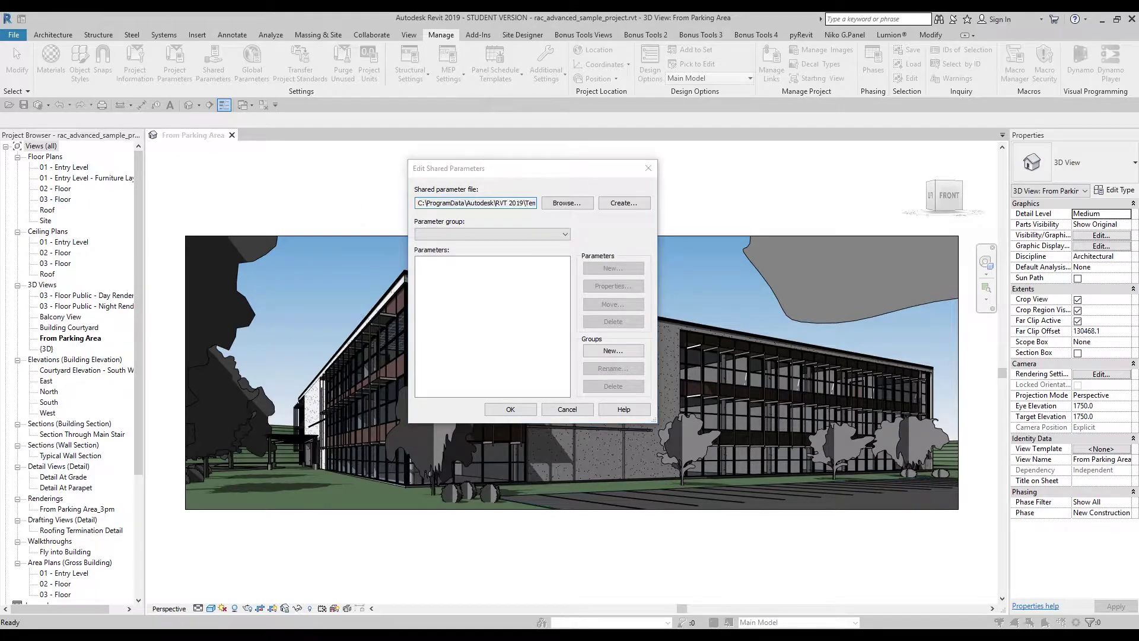
{"action": "left_click", "coordinate": [287, 580]}
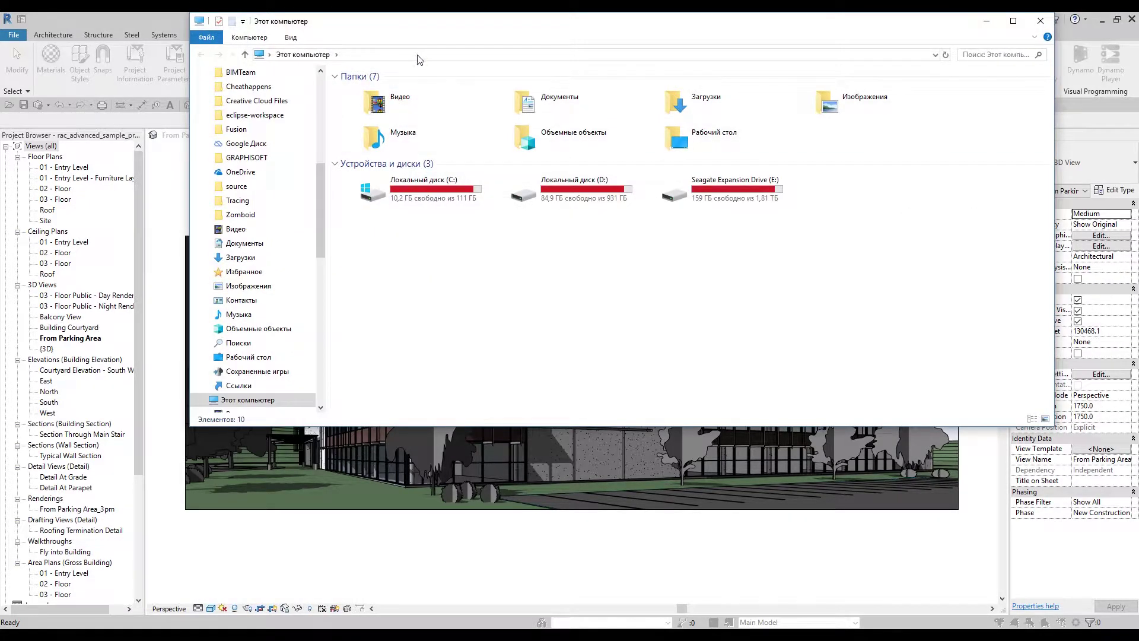
{"action": "left_click", "coordinate": [418, 54]}
{"action": "key", "text": "ctrl+v"}
{"action": "key", "text": "Return"}
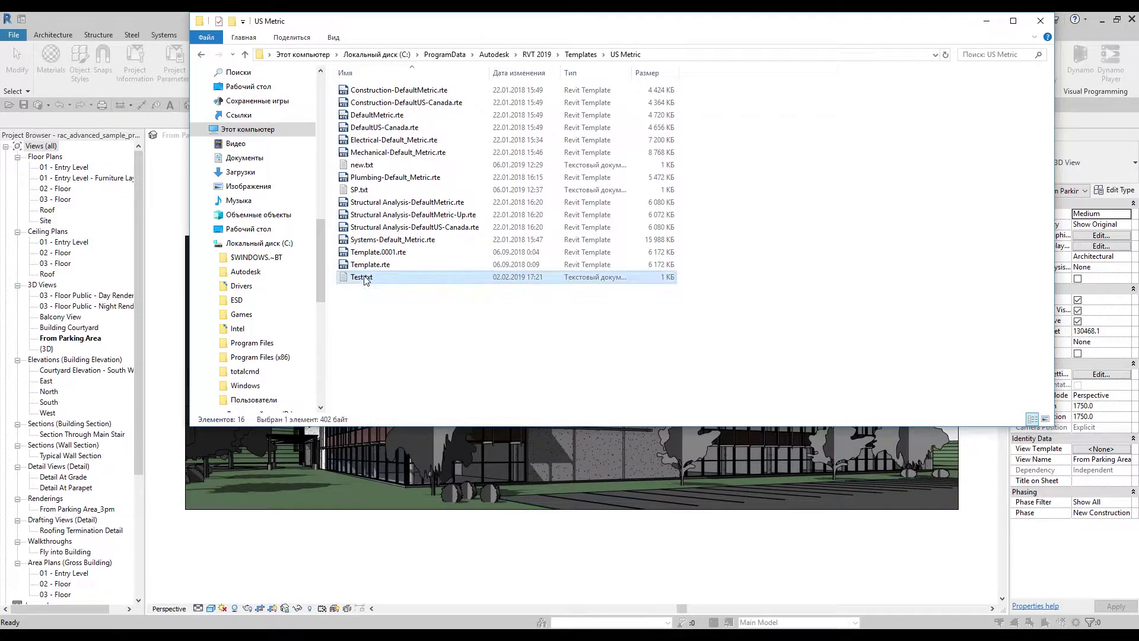
Step: Open Test.txt in Notepad, examine its header lines, and close it to return to Revit's shared parameters
{"action": "double_click", "coordinate": [363, 277]}
{"action": "left_click_drag", "start_coordinate": [442, 320], "coordinate": [490, 264]}
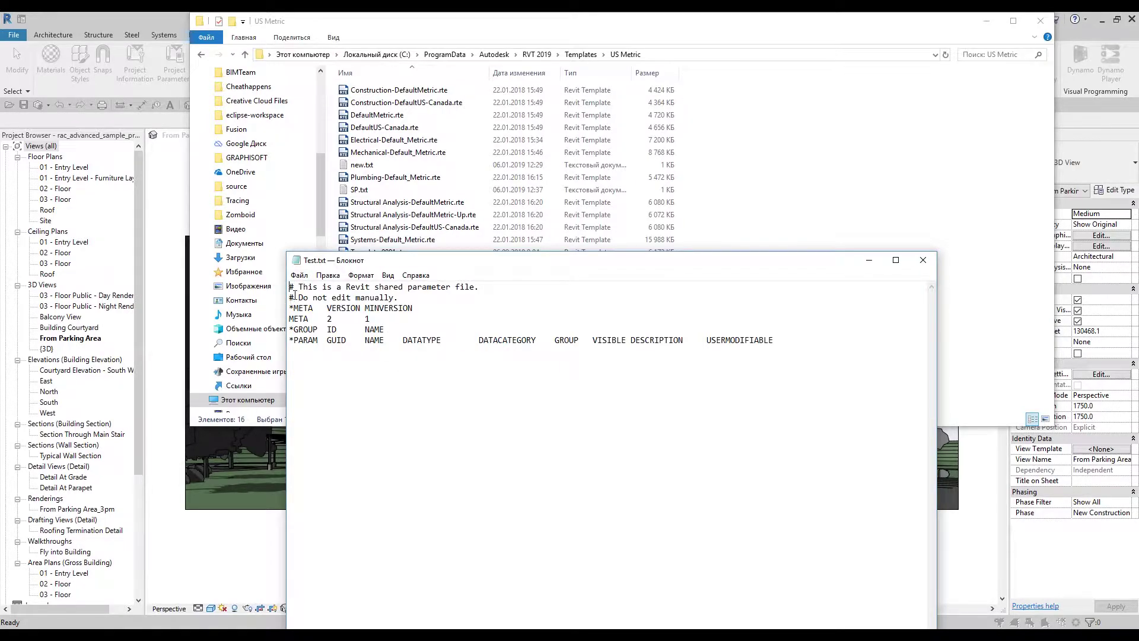
{"action": "left_click_drag", "start_coordinate": [298, 297], "coordinate": [415, 319]}
{"action": "left_click", "coordinate": [467, 316]}
{"action": "left_click", "coordinate": [920, 265]}
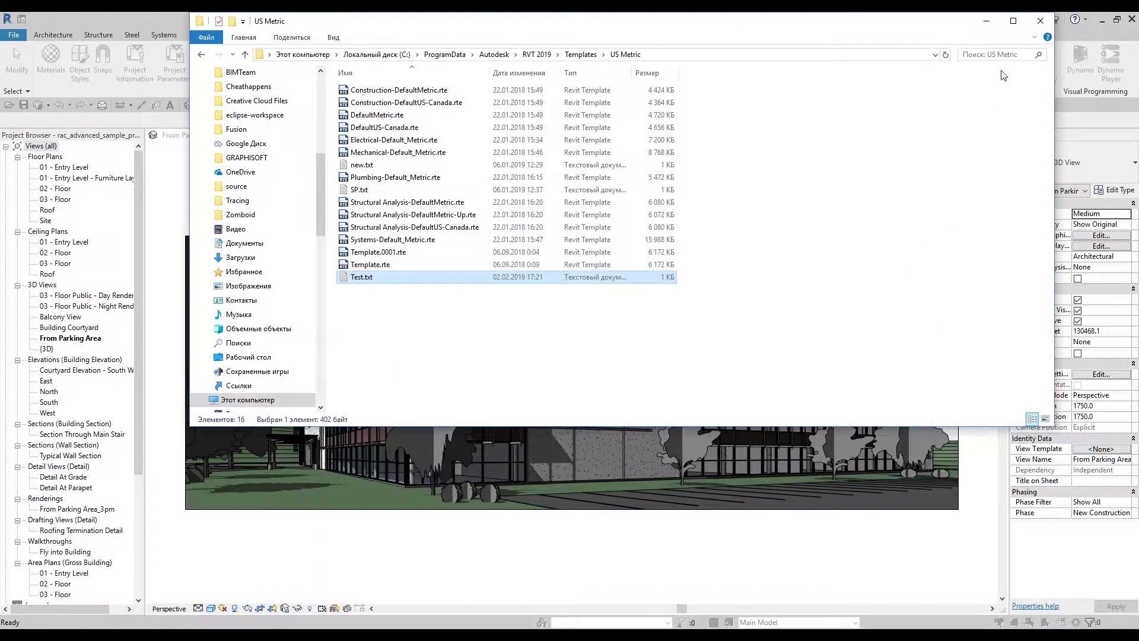
{"action": "left_click", "coordinate": [988, 24]}
Step: Create a shared parameter group named Doors calc
{"action": "left_click_drag", "start_coordinate": [547, 179], "coordinate": [573, 161]}
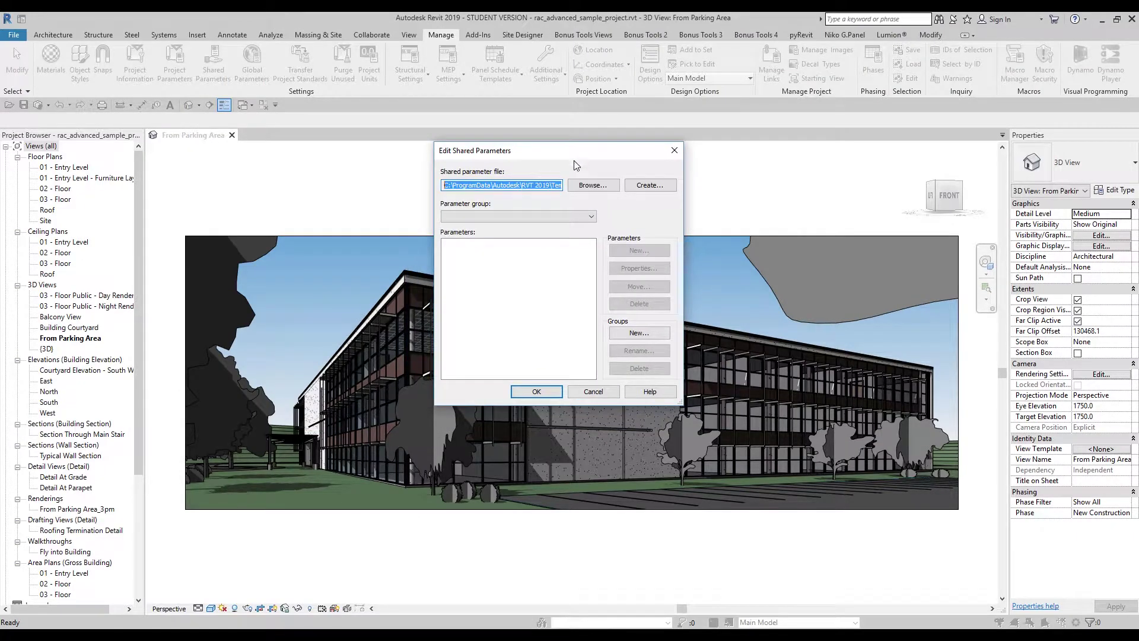
{"action": "left_click", "coordinate": [630, 335]}
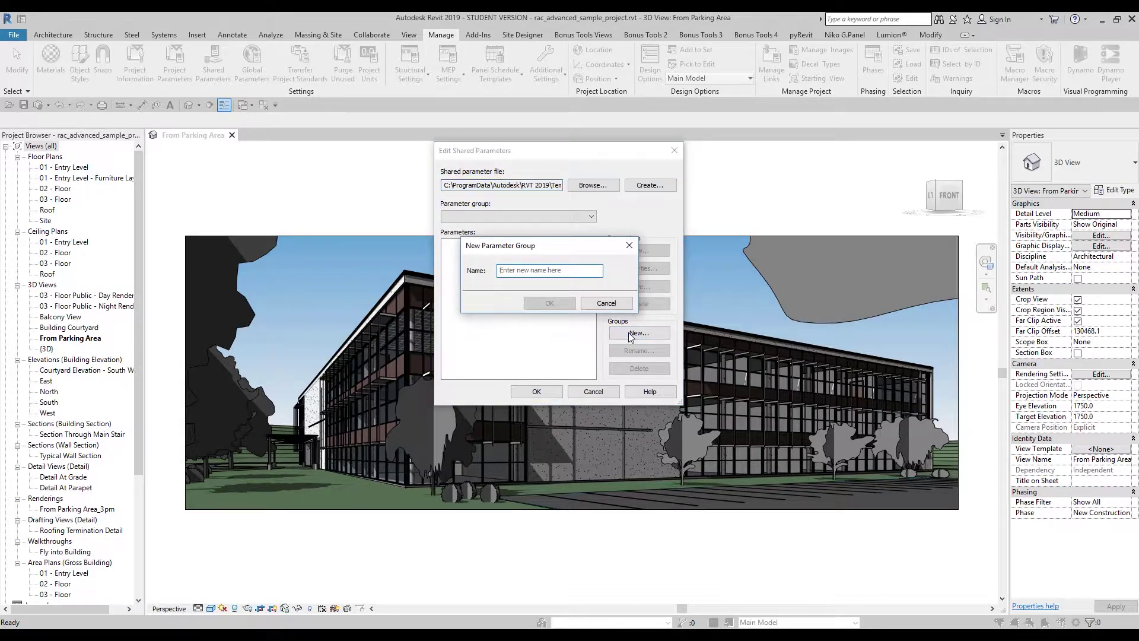
{"action": "type", "text": "Doors calc"}
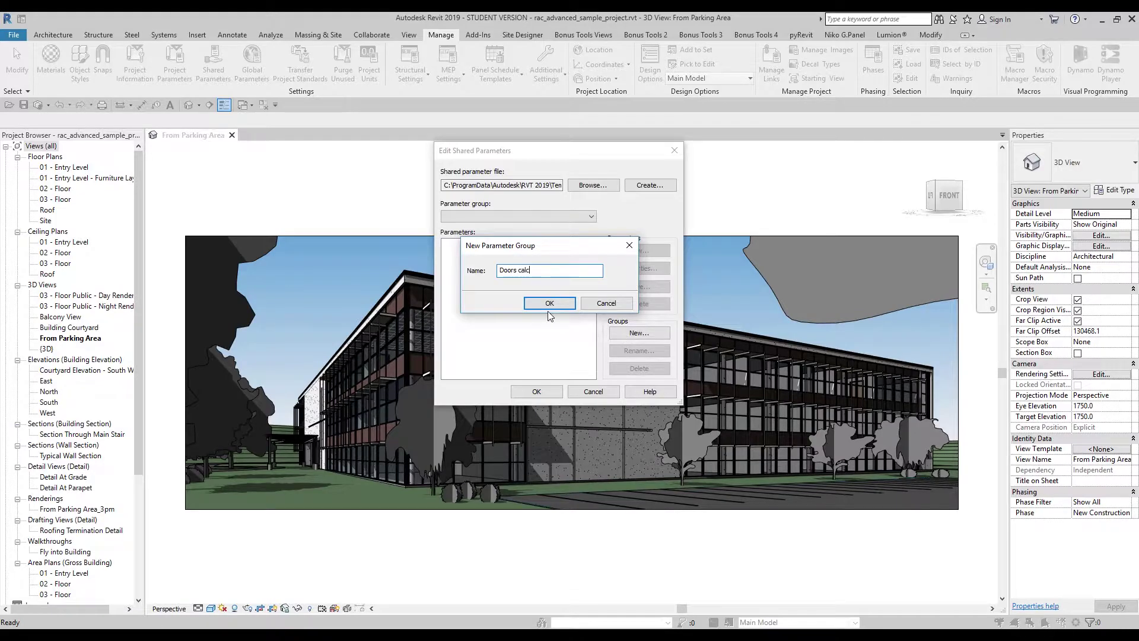
{"action": "left_click", "coordinate": [549, 303]}
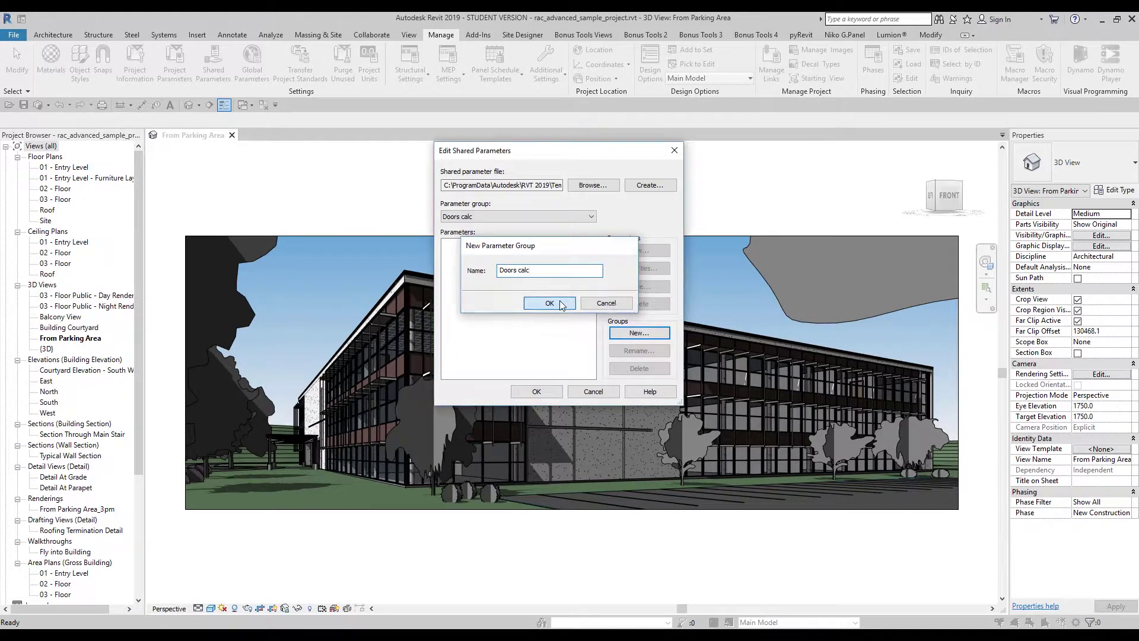
Step: Add a shared parameter named N of doors to the Doors calc group, with Common discipline and Number type, and accept the changes
{"action": "left_click", "coordinate": [639, 250]}
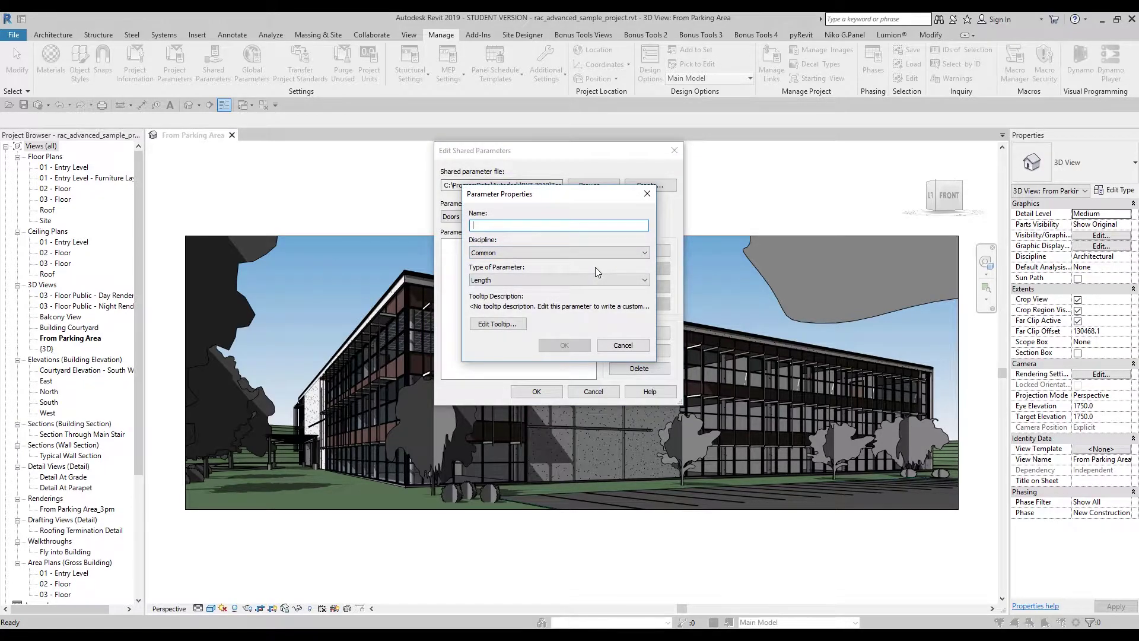
{"action": "type", "text": "N"}
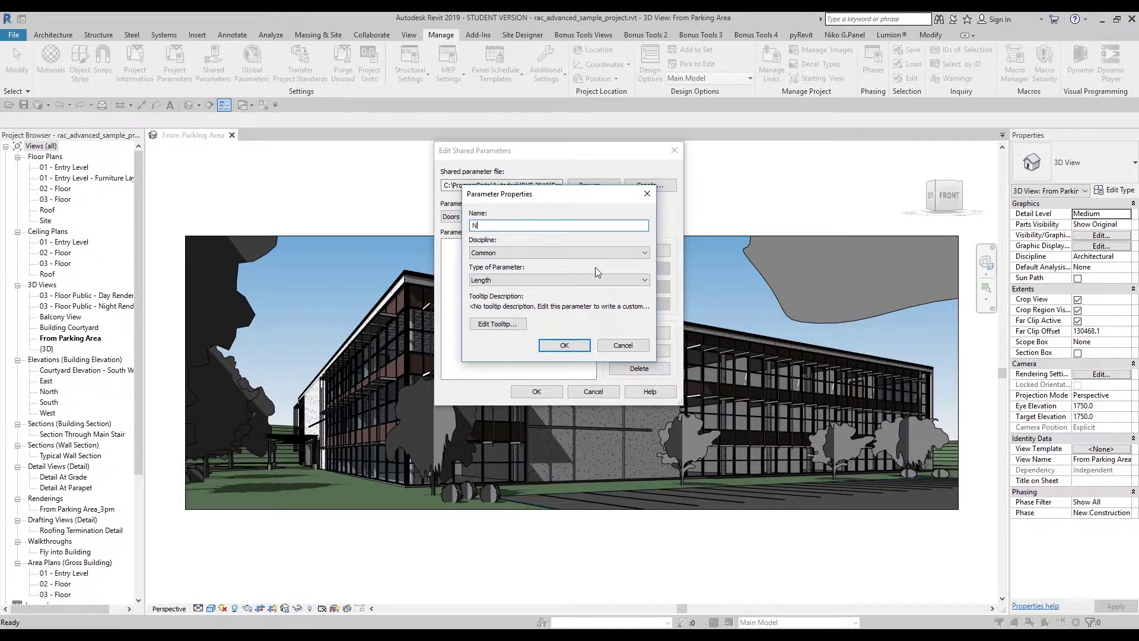
{"action": "type", "text": " of doors"}
{"action": "left_click", "coordinate": [496, 280]}
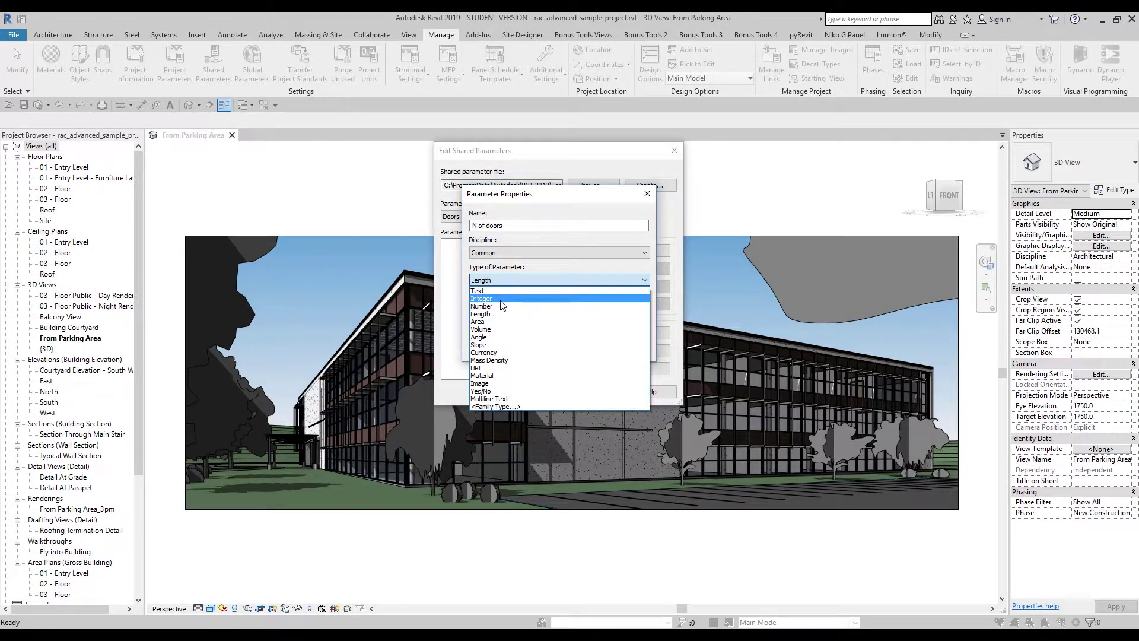
{"action": "left_click", "coordinate": [499, 306]}
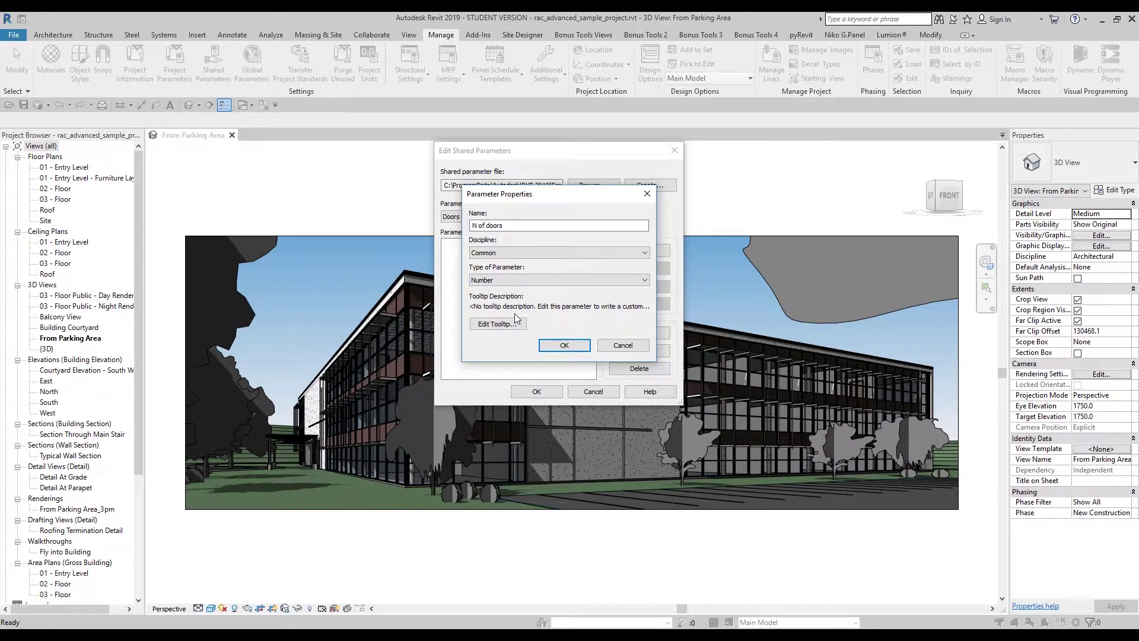
{"action": "left_click", "coordinate": [503, 252]}
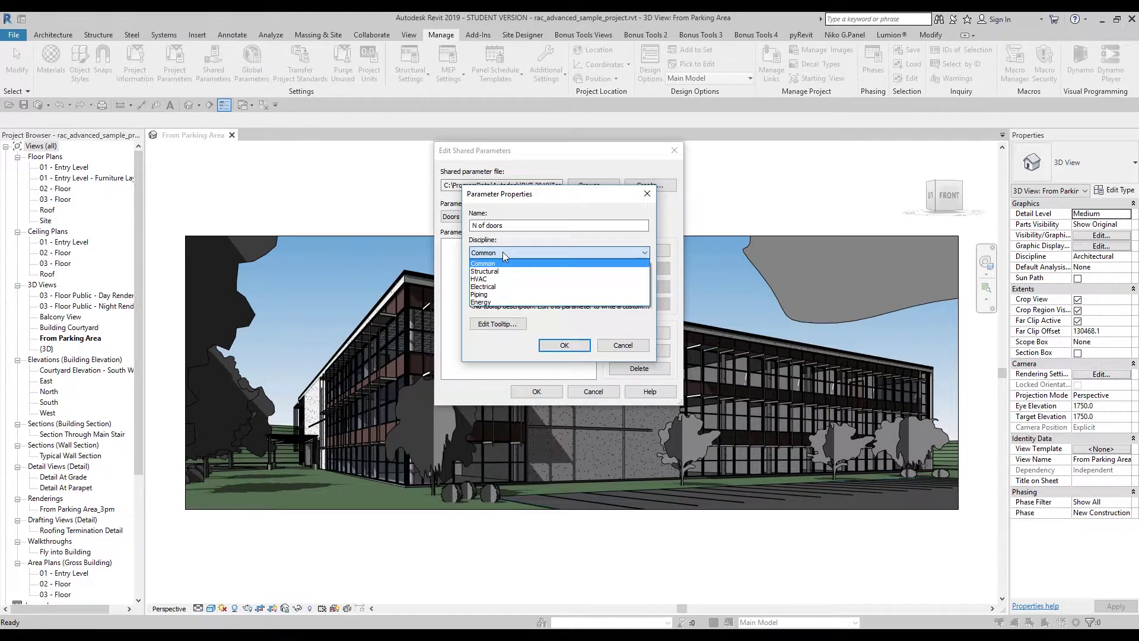
{"action": "left_click", "coordinate": [503, 254]}
{"action": "left_click", "coordinate": [565, 345]}
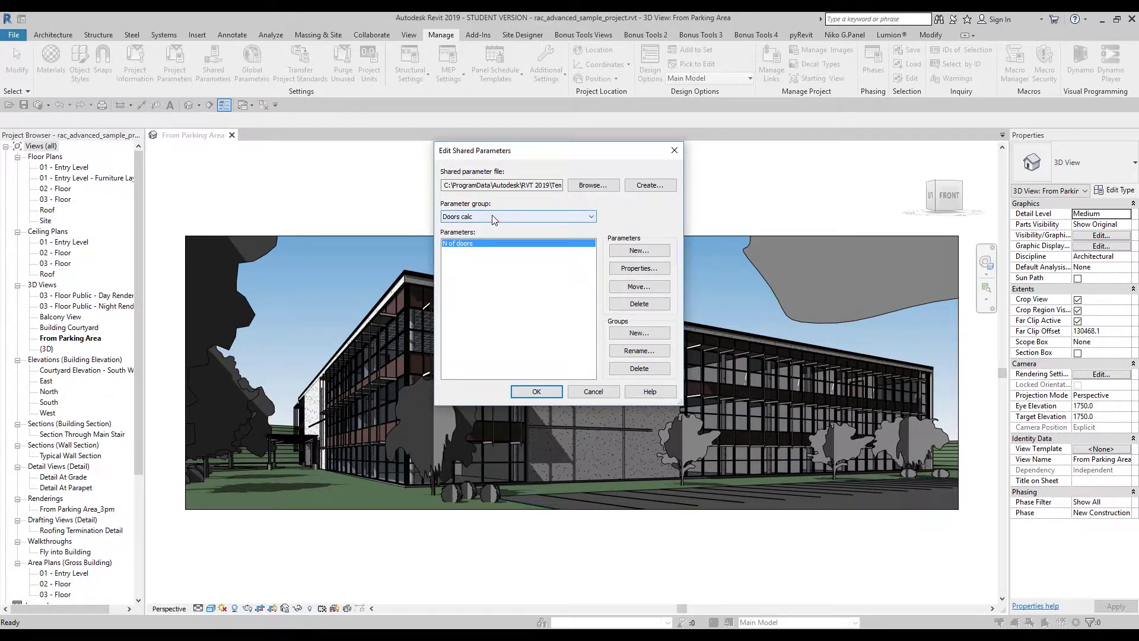
{"action": "left_click", "coordinate": [473, 217]}
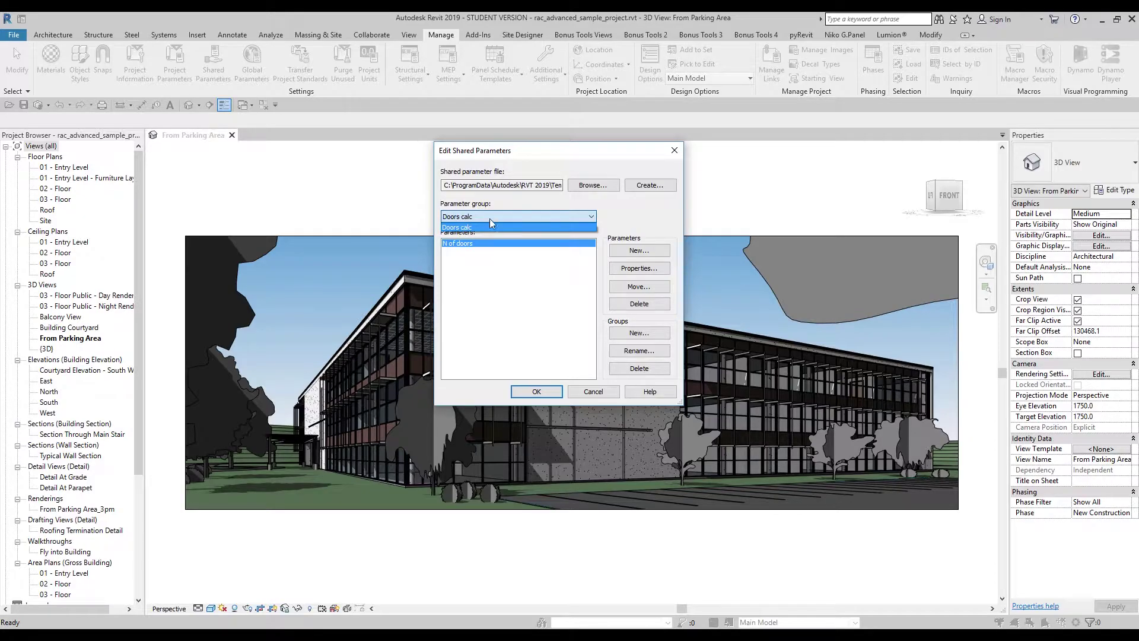
{"action": "left_click", "coordinate": [490, 219]}
{"action": "left_click", "coordinate": [536, 391]}
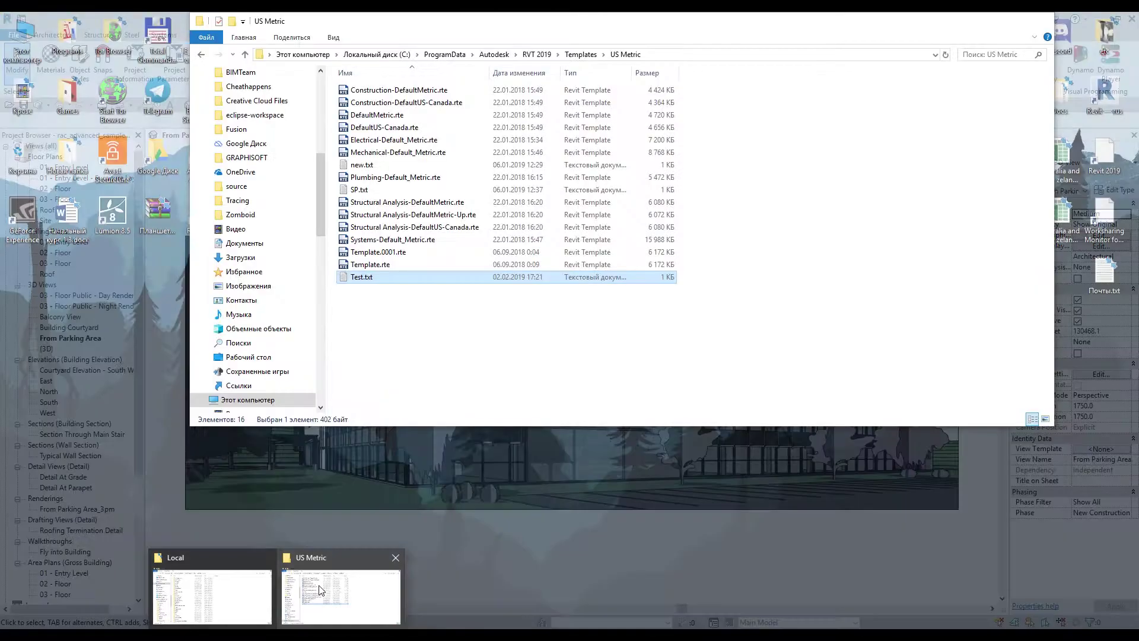
Step: Reopen Test.txt from the US Metric folder in File Explorer and examine the GUID of the N of doors parameter
{"action": "left_click", "coordinate": [320, 589]}
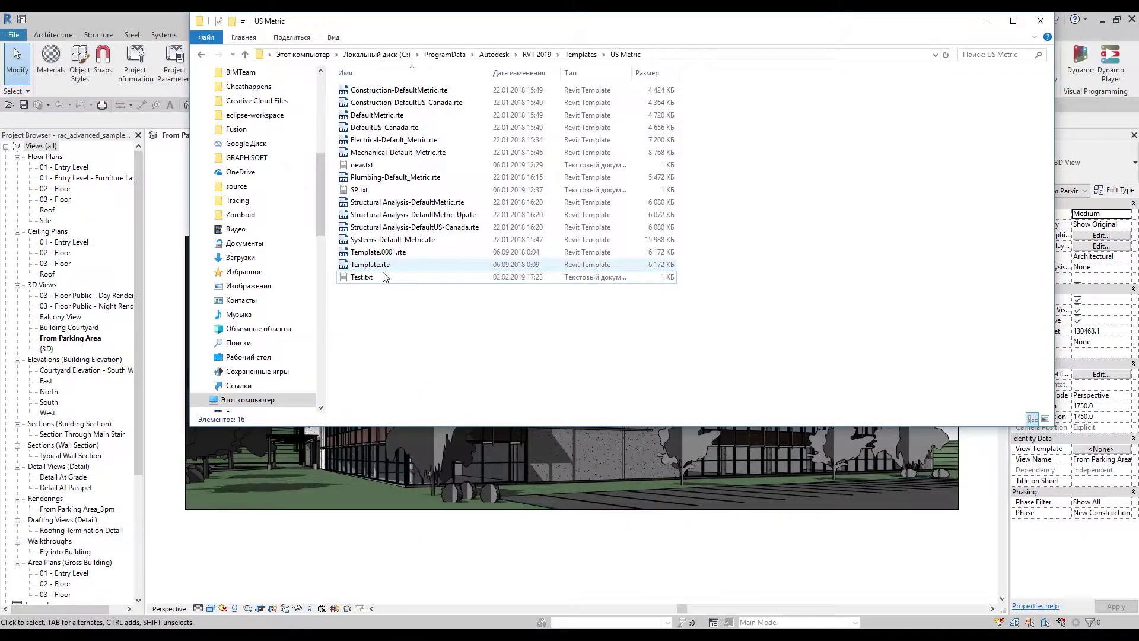
{"action": "double_click", "coordinate": [362, 277]}
{"action": "left_click_drag", "start_coordinate": [463, 261], "coordinate": [529, 175]}
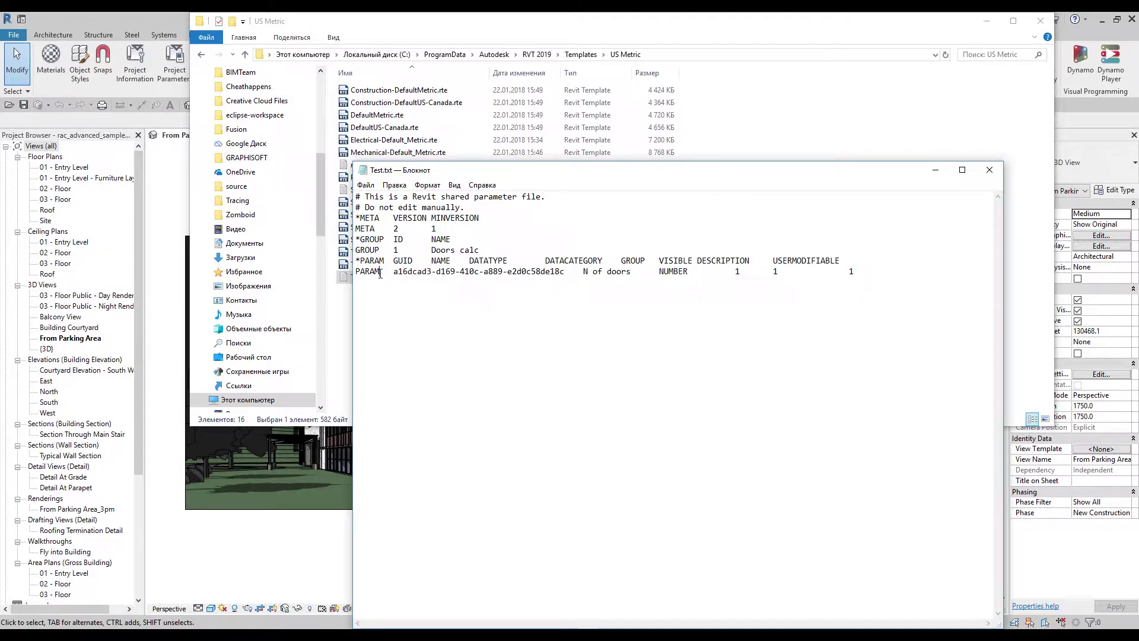
{"action": "left_click_drag", "start_coordinate": [380, 271], "coordinate": [565, 271]}
{"action": "left_click", "coordinate": [358, 272]}
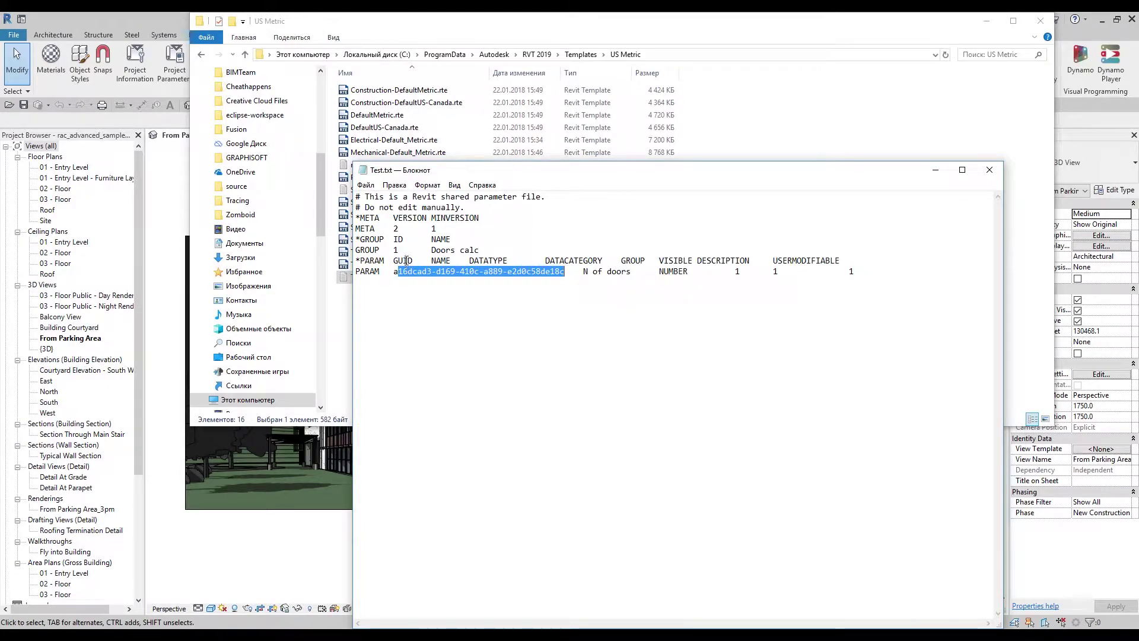
{"action": "left_click", "coordinate": [403, 260]}
{"action": "double_click", "coordinate": [403, 260]}
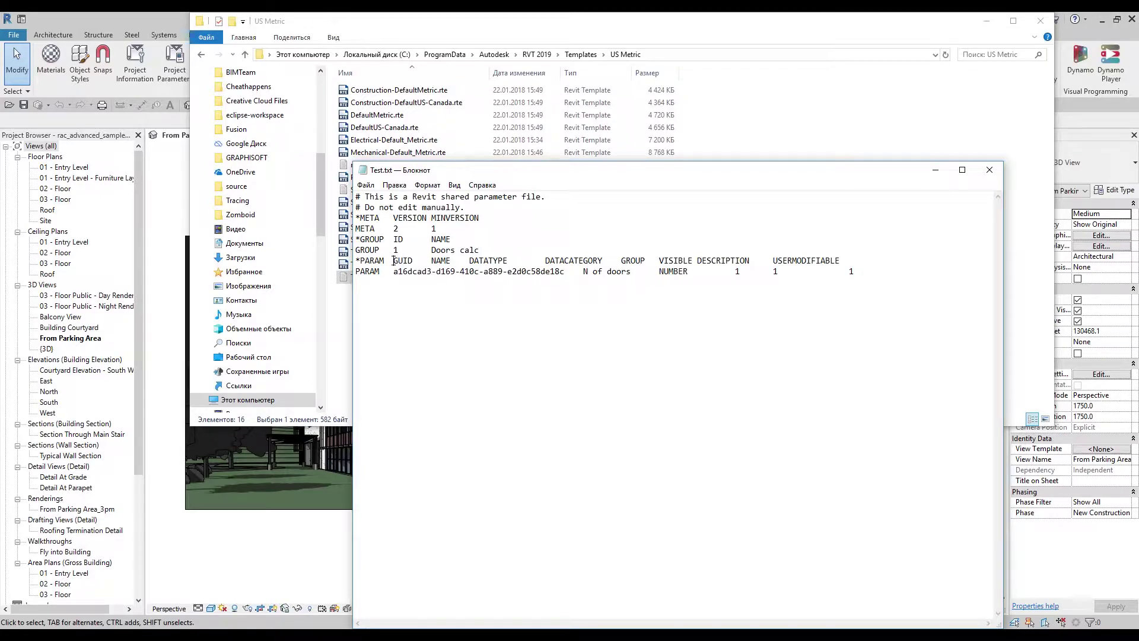
Step: Examine the name and data type entries of the N of doors parameter, close Test.txt and return to Revit
{"action": "left_click", "coordinate": [469, 287]}
{"action": "left_click_drag", "start_coordinate": [583, 271], "coordinate": [697, 282]}
{"action": "left_click", "coordinate": [491, 264]}
{"action": "left_click", "coordinate": [866, 277]}
{"action": "left_click", "coordinate": [988, 171]}
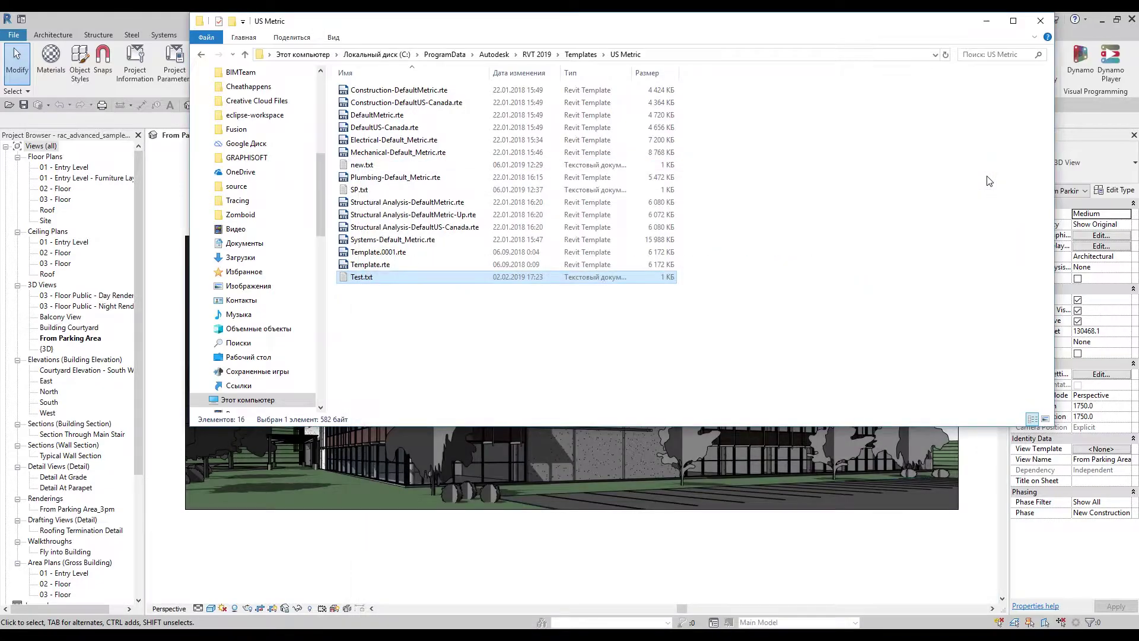
{"action": "left_click", "coordinate": [986, 21]}
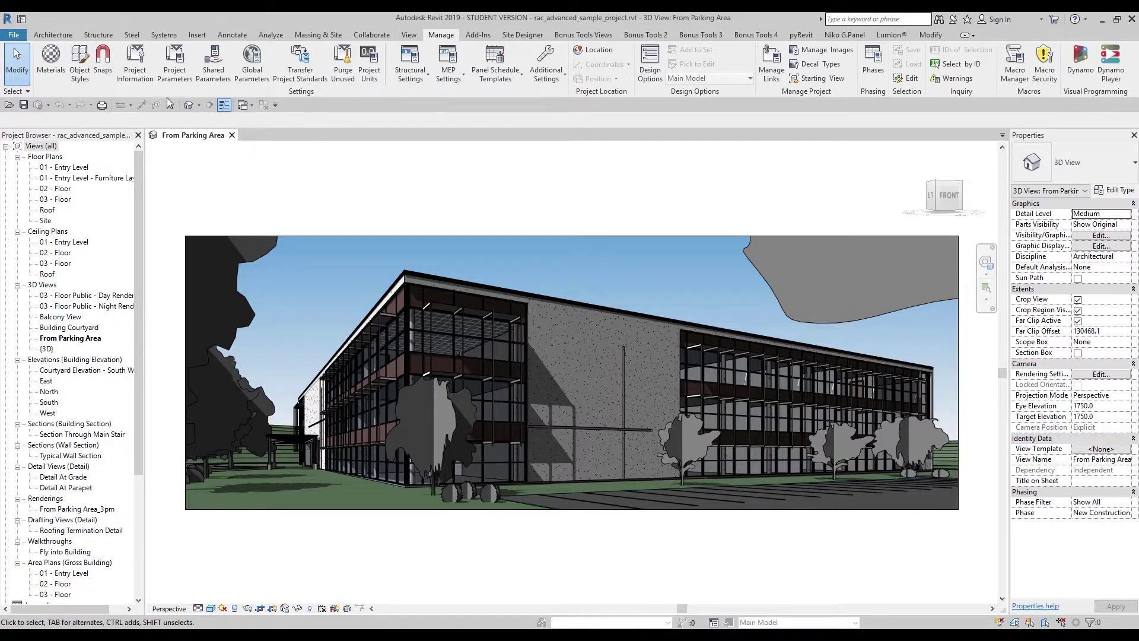
Step: Check the N of doors parameter in the Doors calc group of the shared parameter file
{"action": "left_click", "coordinate": [189, 81]}
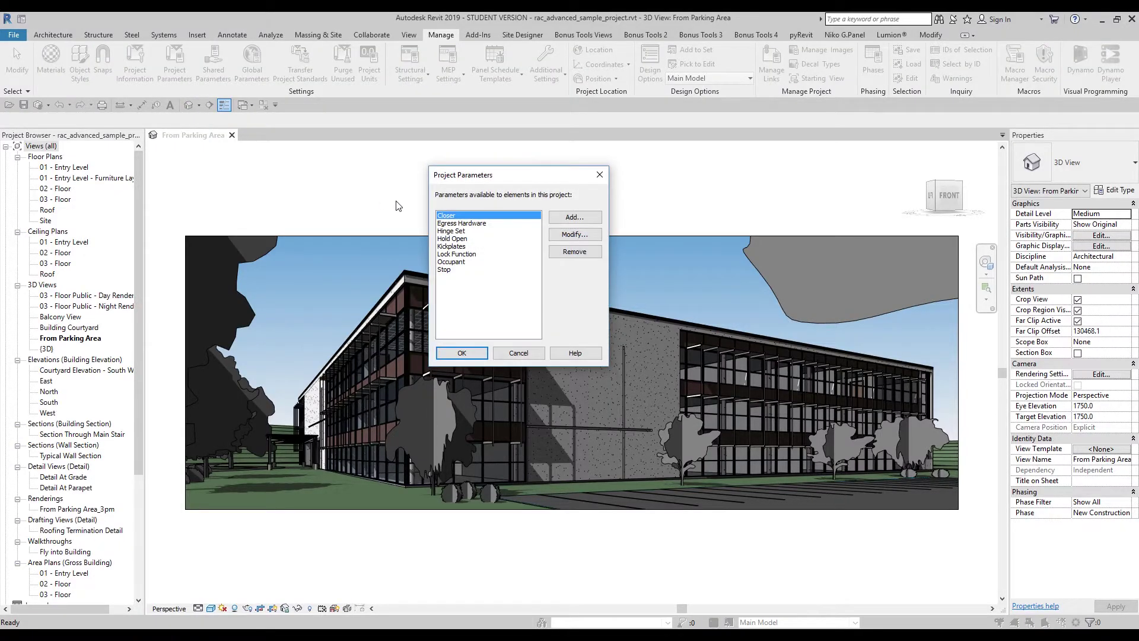
{"action": "key", "text": "Escape"}
{"action": "left_click", "coordinate": [213, 65]}
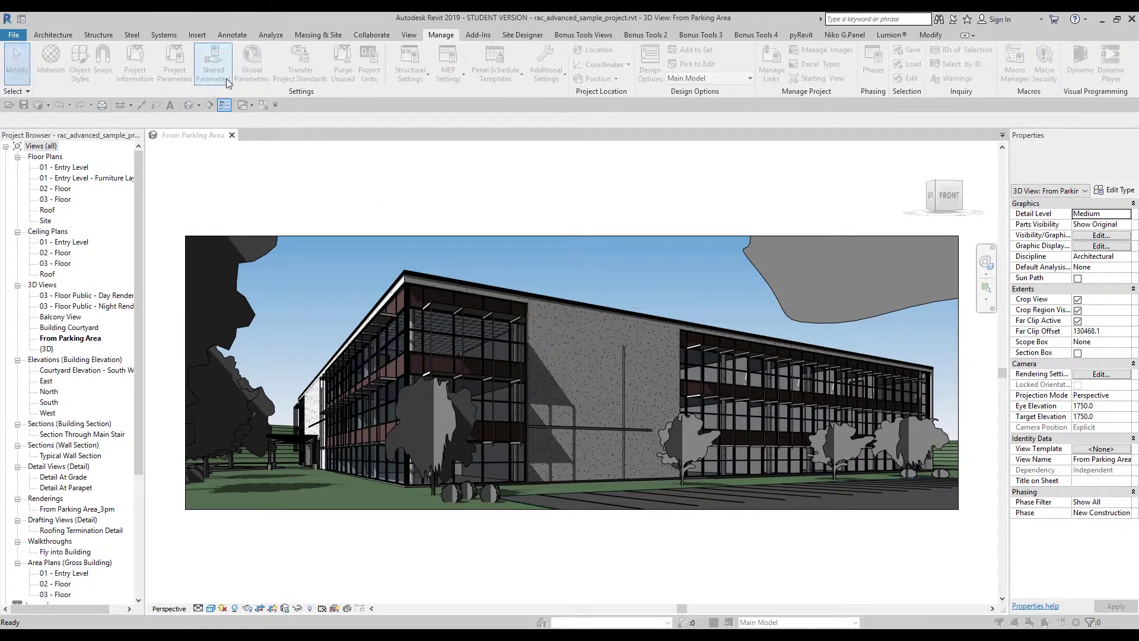
{"action": "left_click", "coordinate": [455, 244]}
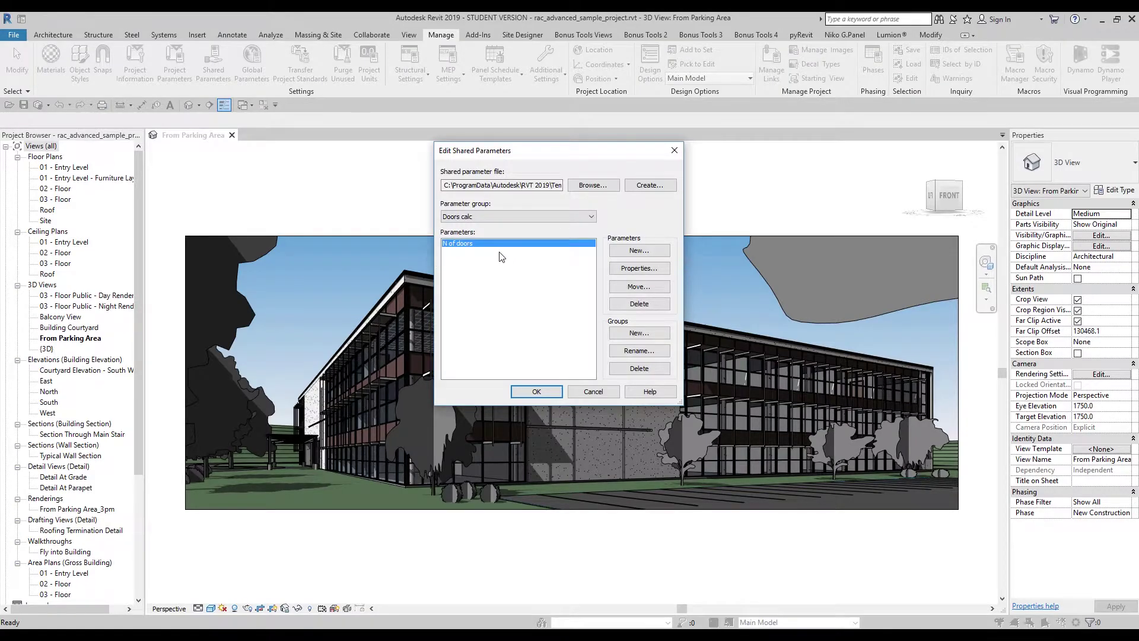
{"action": "left_click", "coordinate": [525, 393]}
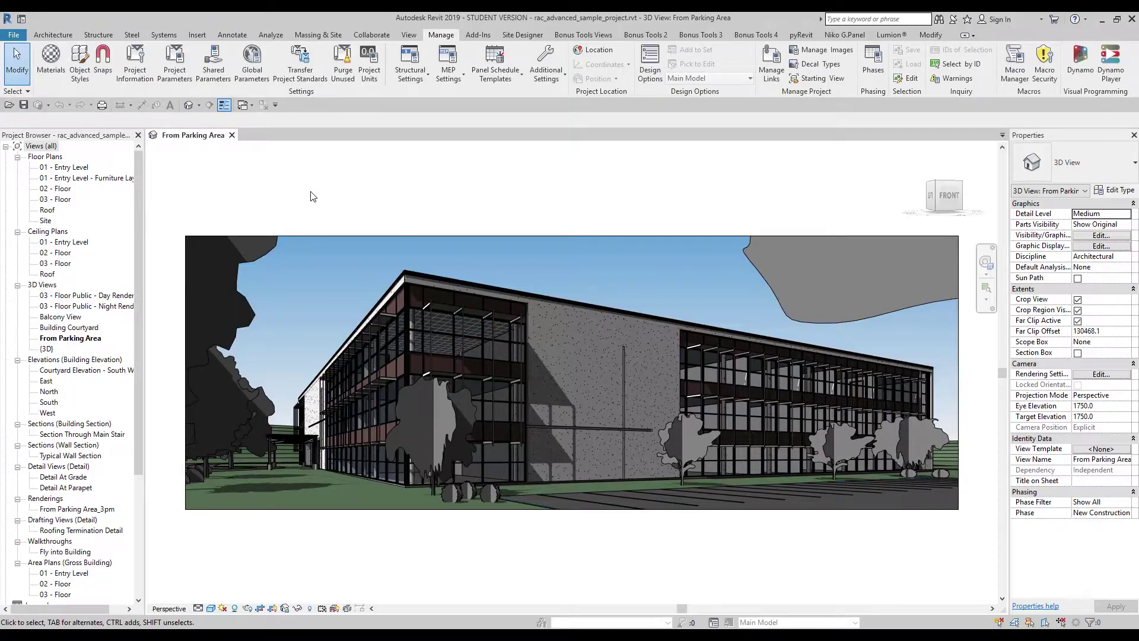
Step: Add a project parameter based on the shared parameter N of doors from the Doors calc group
{"action": "left_click", "coordinate": [174, 62]}
{"action": "left_click_drag", "start_coordinate": [530, 185], "coordinate": [577, 270]}
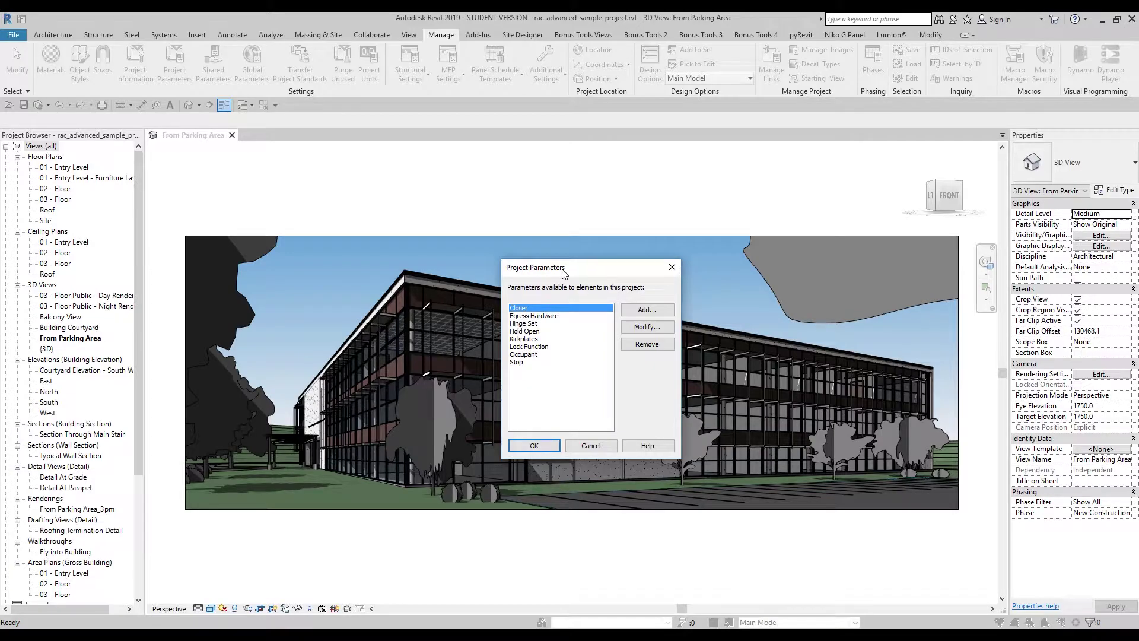
{"action": "left_click_drag", "start_coordinate": [573, 272], "coordinate": [552, 280]}
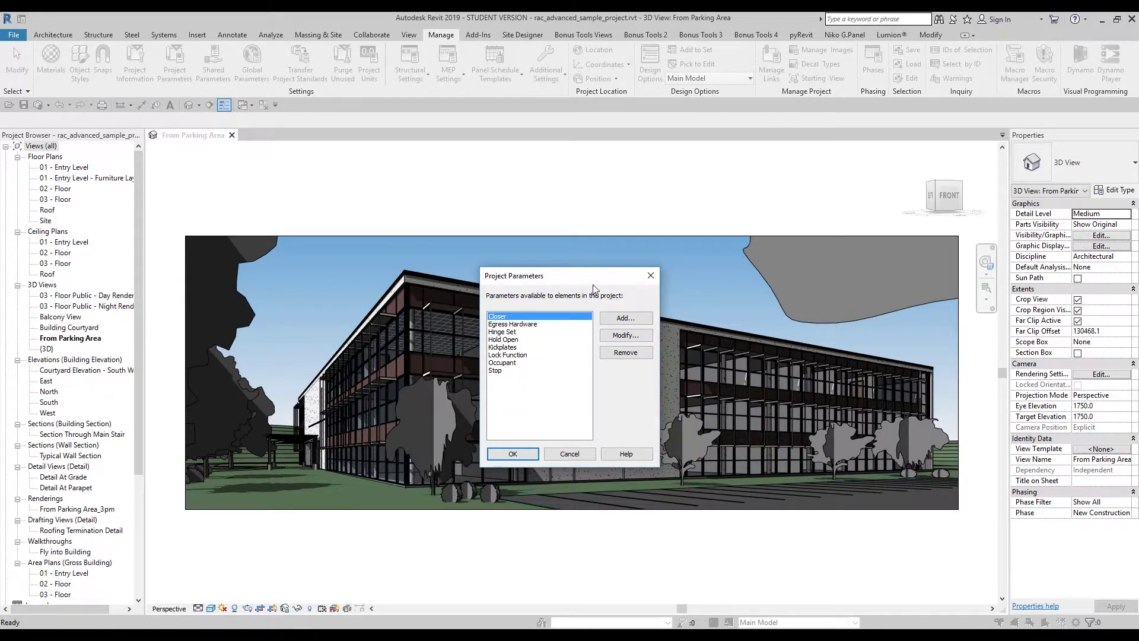
{"action": "left_click", "coordinate": [626, 318]}
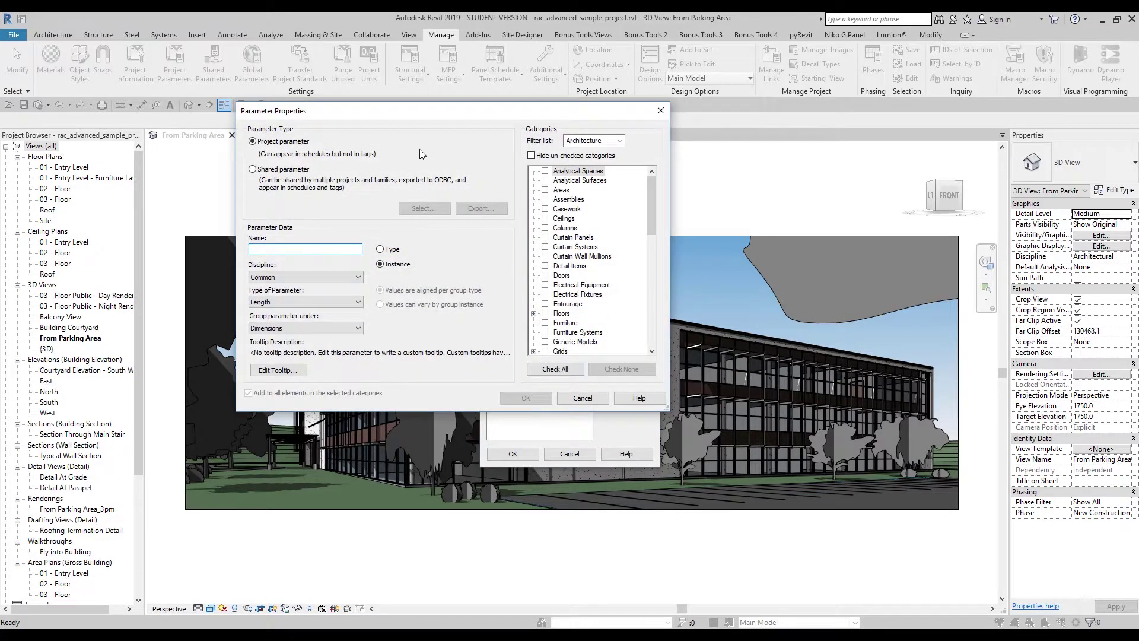
{"action": "left_click_drag", "start_coordinate": [440, 112], "coordinate": [434, 161]}
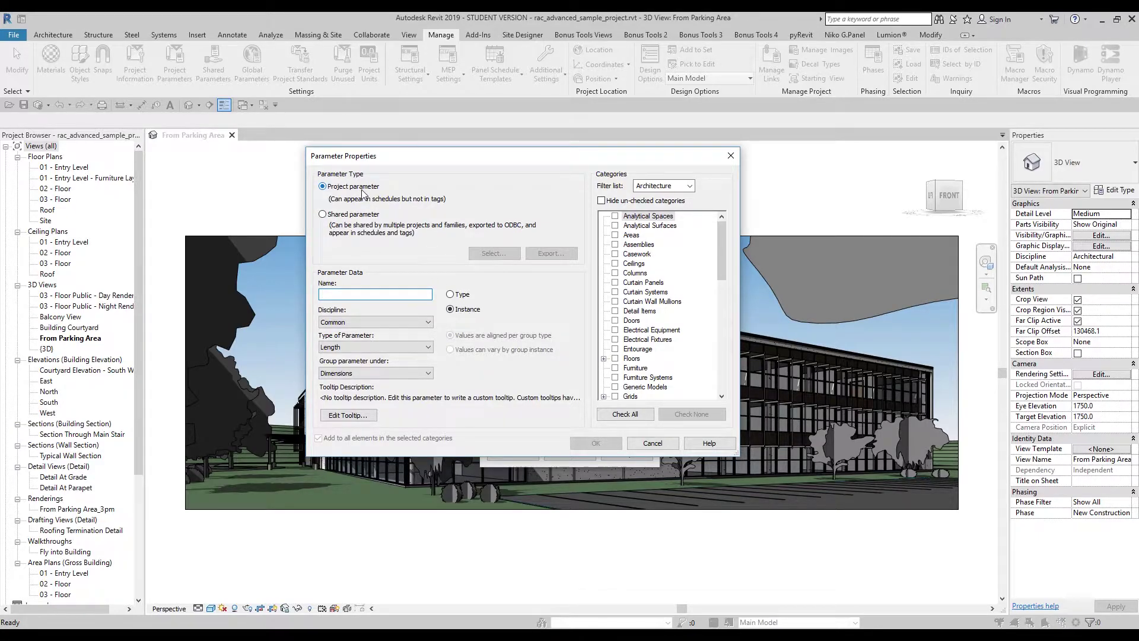
{"action": "left_click", "coordinate": [330, 216]}
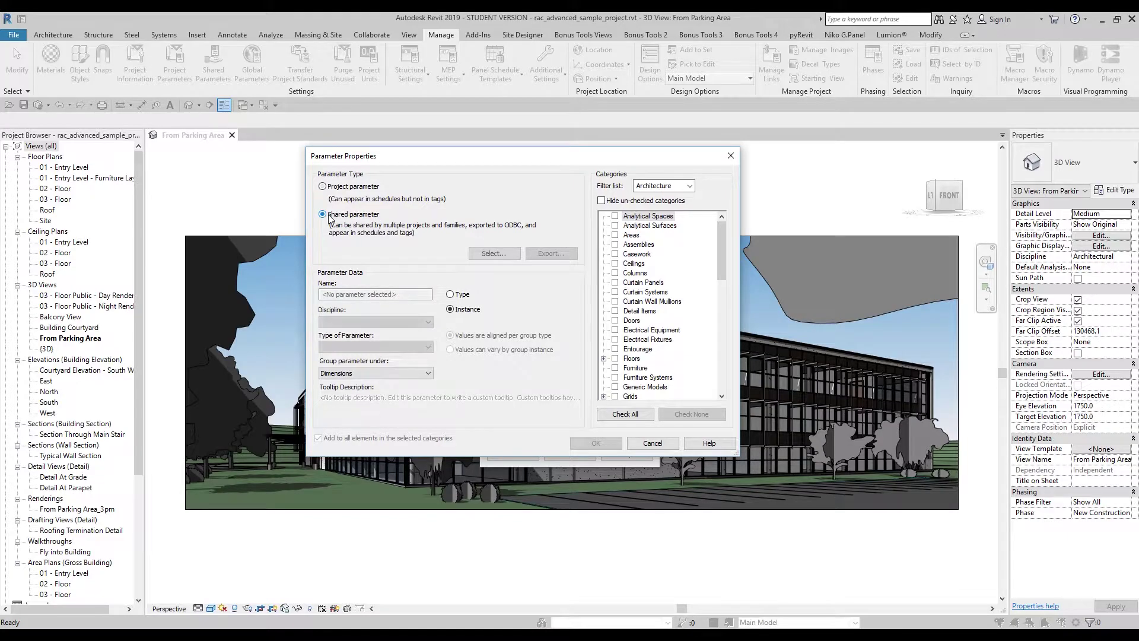
{"action": "left_click", "coordinate": [494, 254]}
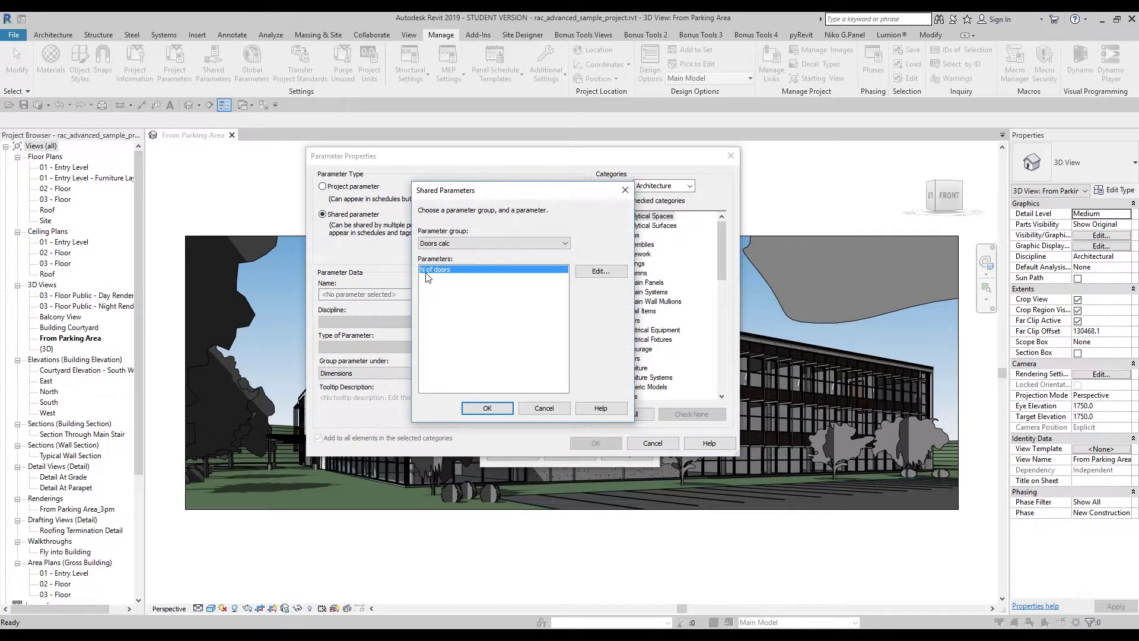
{"action": "left_click_drag", "start_coordinate": [479, 195], "coordinate": [643, 187]}
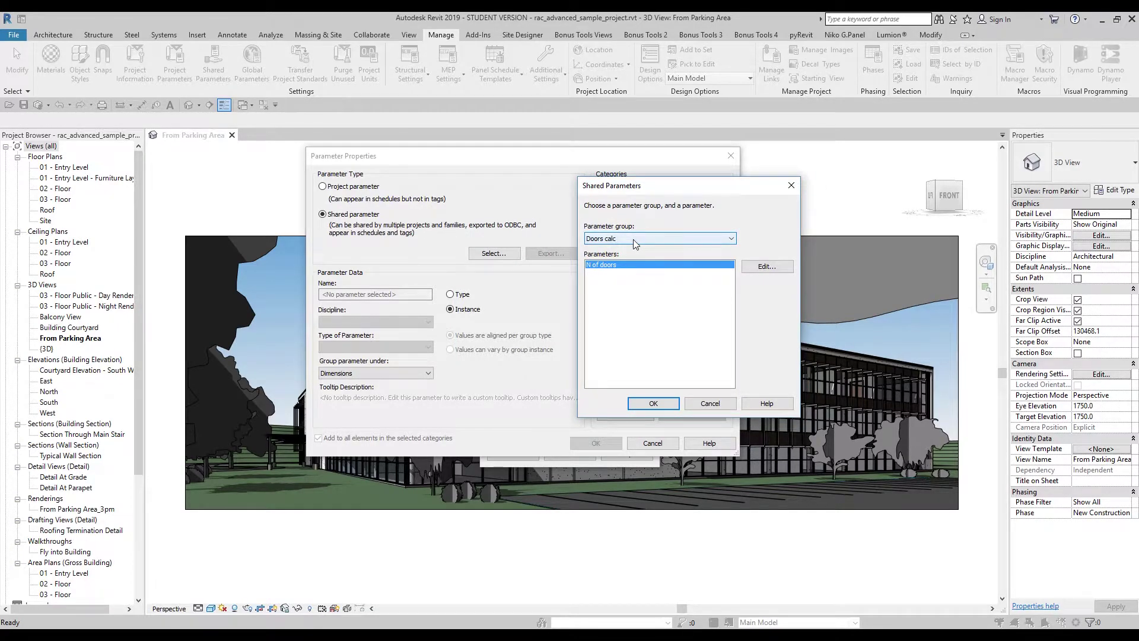
{"action": "left_click", "coordinate": [588, 265]}
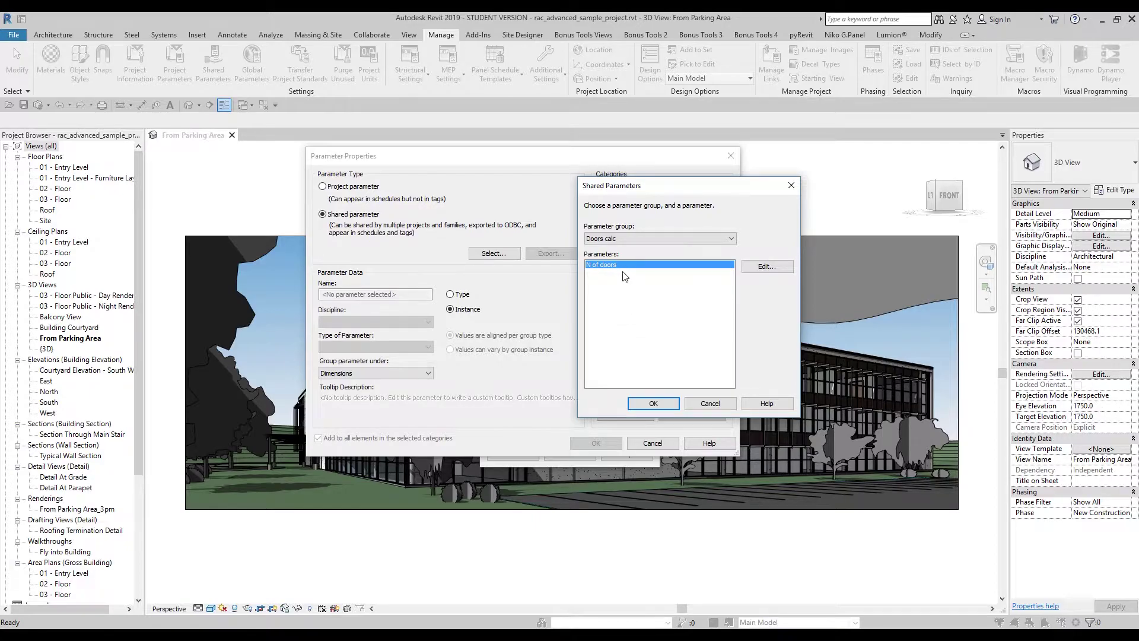
{"action": "left_click", "coordinate": [653, 403]}
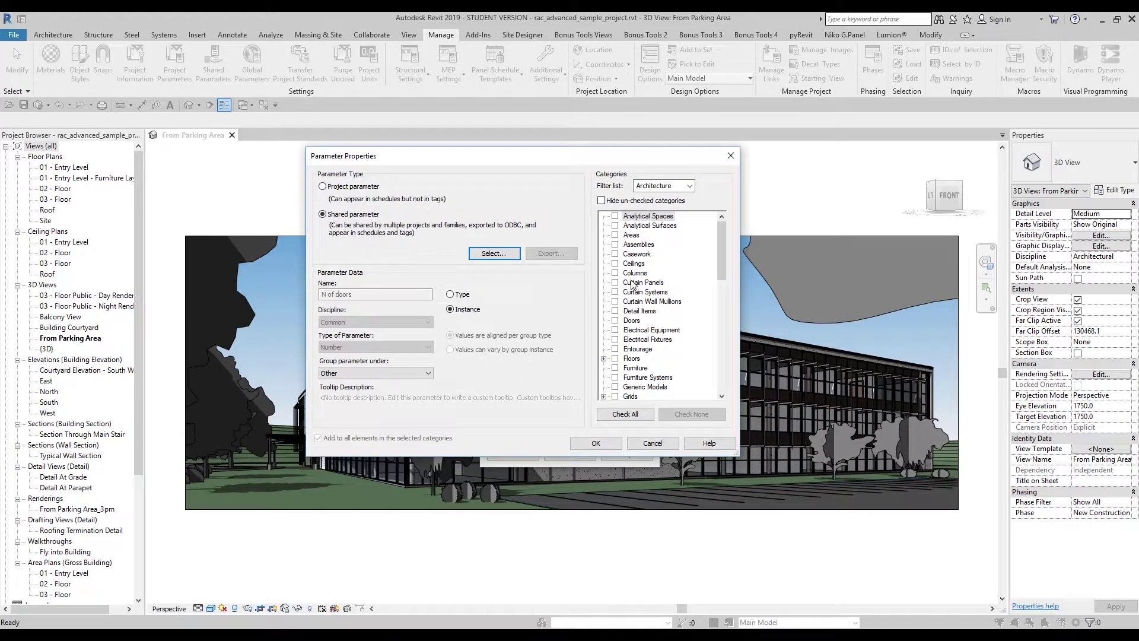
Step: Assign the N of doors parameter to the Doors category and accept the project parameters
{"action": "left_click", "coordinate": [615, 321]}
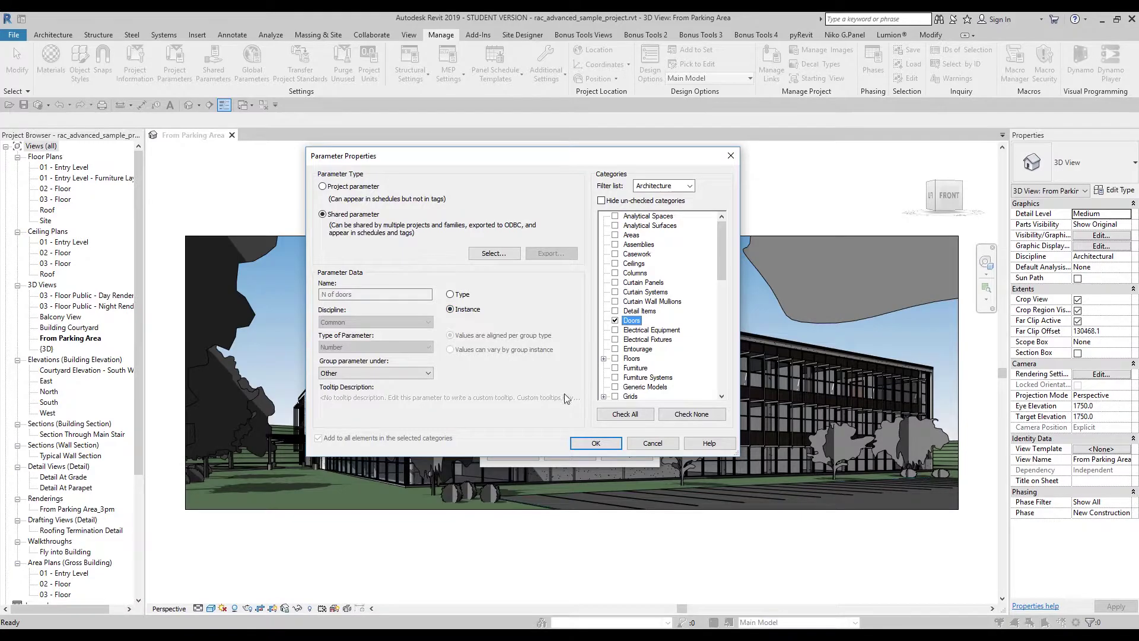
{"action": "left_click", "coordinate": [595, 438]}
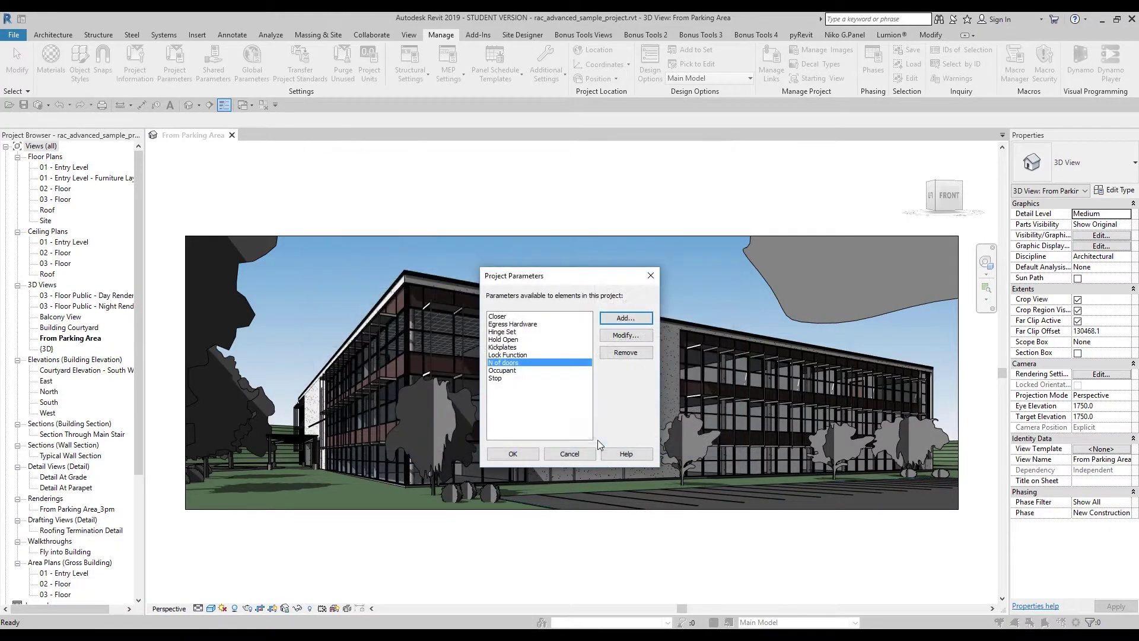
{"action": "left_click", "coordinate": [514, 451]}
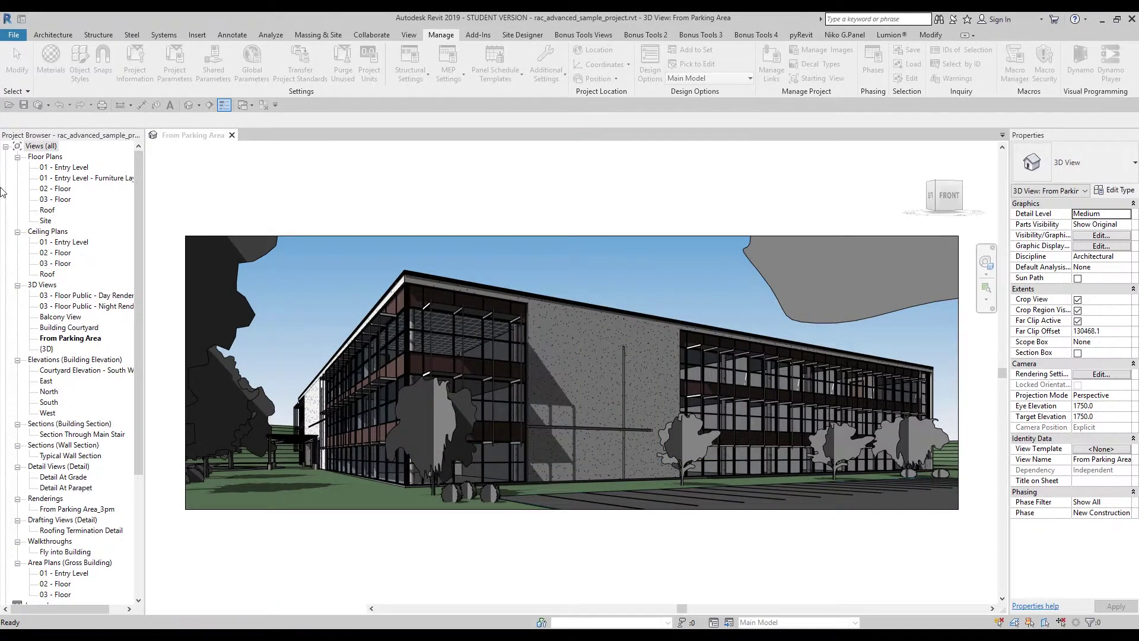
Step: In the 01 - Entry Level floor plan, inspect the instance properties of double door 115 for the N of doors parameter
{"action": "left_click", "coordinate": [59, 168]}
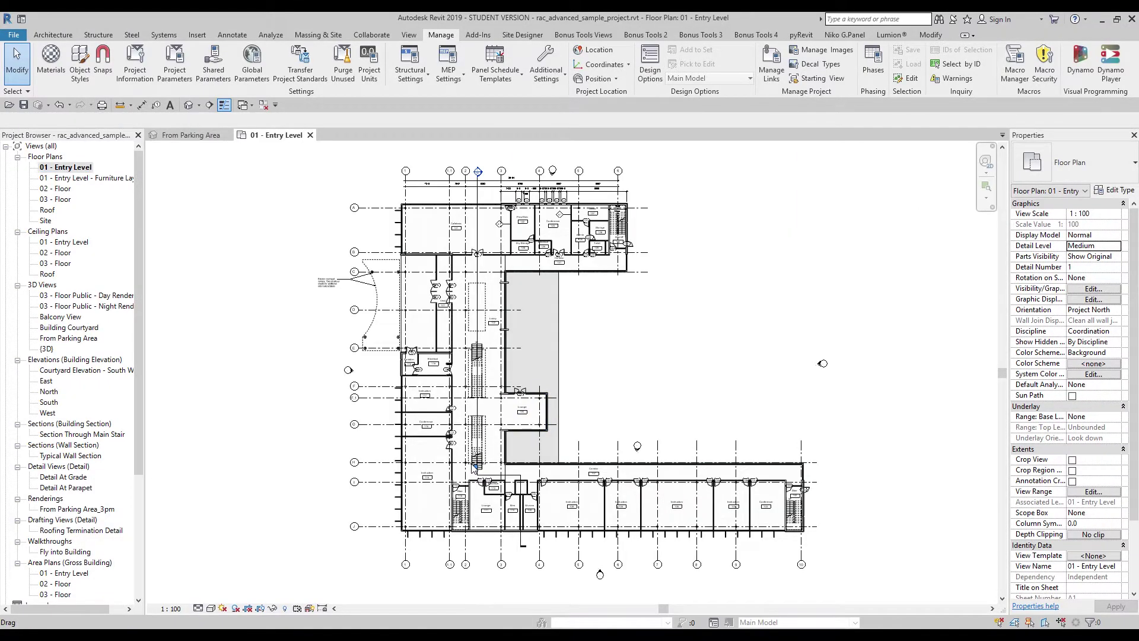
{"action": "scroll", "coordinate": [452, 404], "scroll_direction": "up", "scroll_amount": 8}
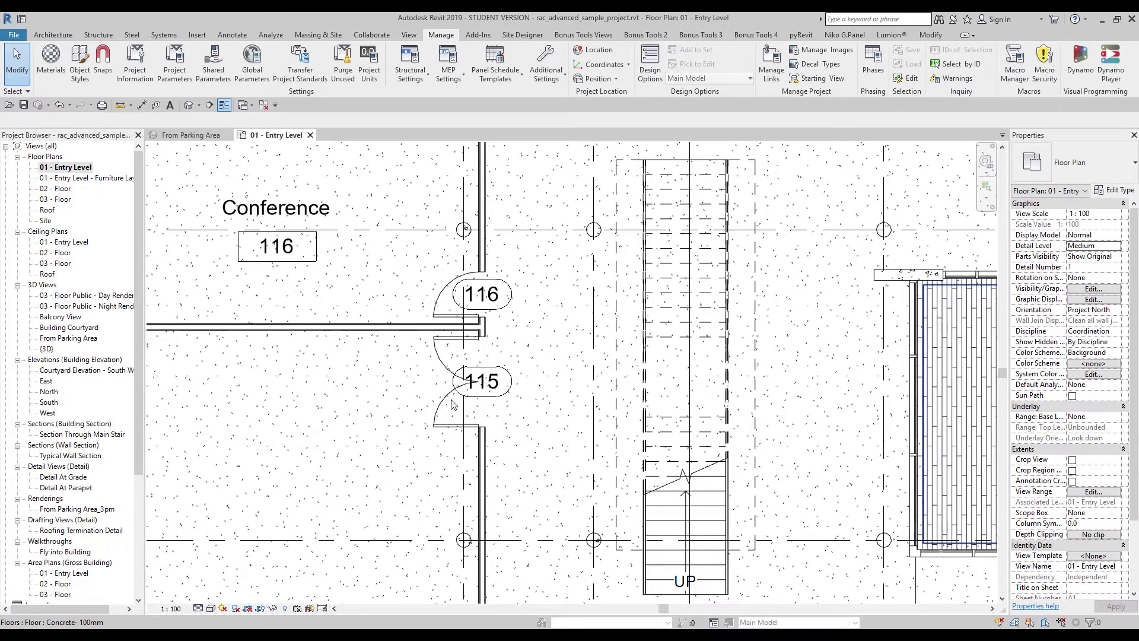
{"action": "left_click", "coordinate": [447, 439]}
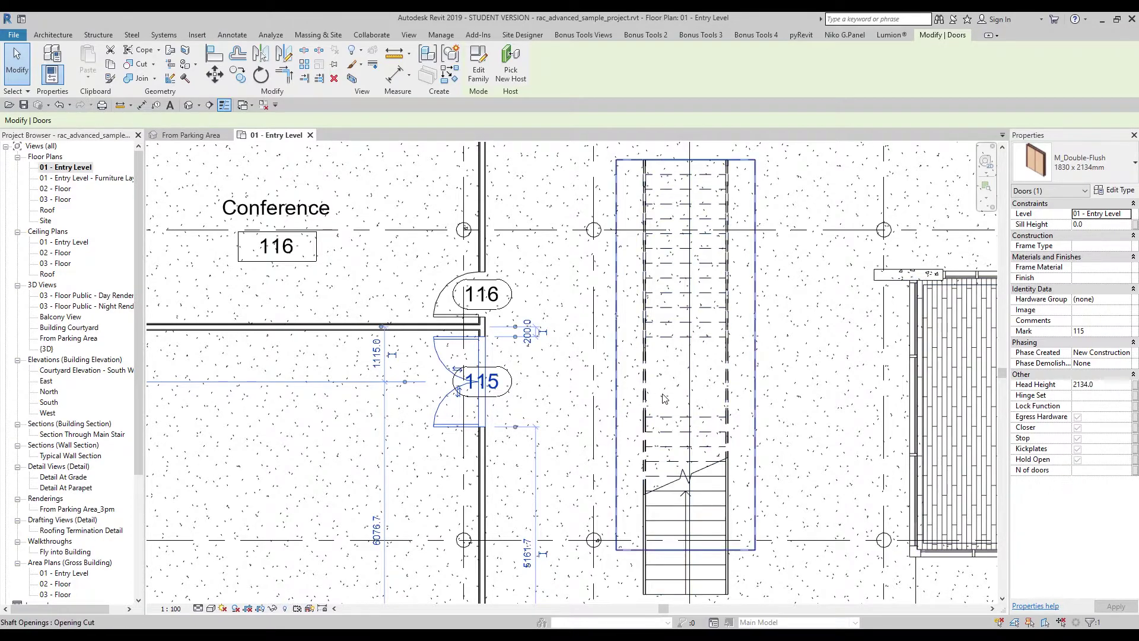
{"action": "scroll", "coordinate": [646, 392], "scroll_direction": "down", "scroll_amount": 2}
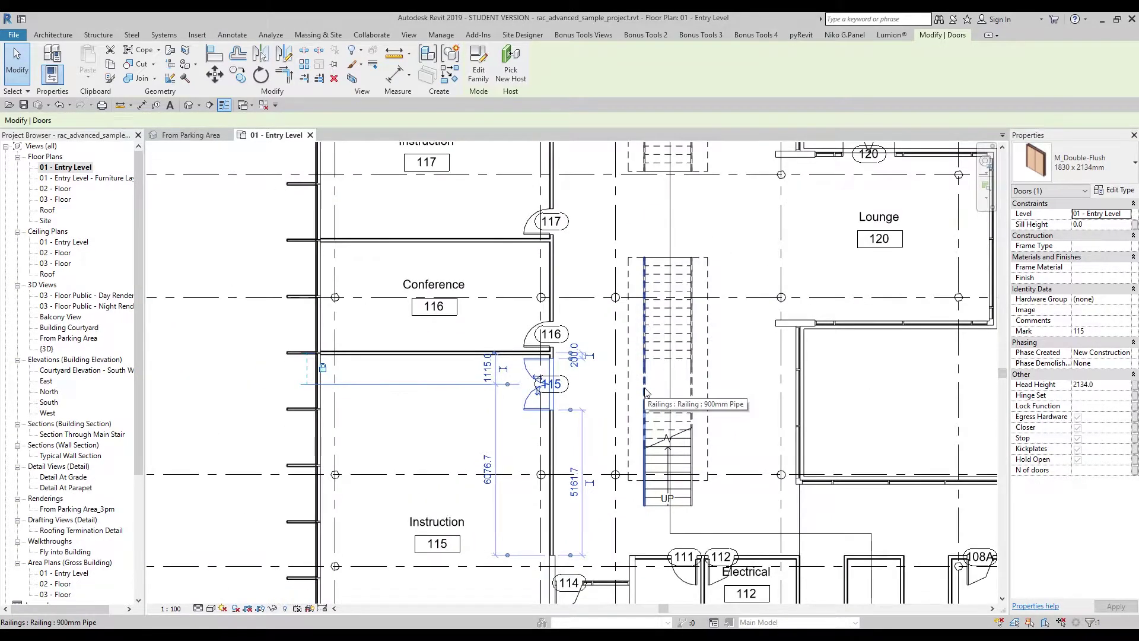
{"action": "scroll", "coordinate": [646, 392], "scroll_direction": "down", "scroll_amount": 4}
{"action": "left_click", "coordinate": [305, 527]}
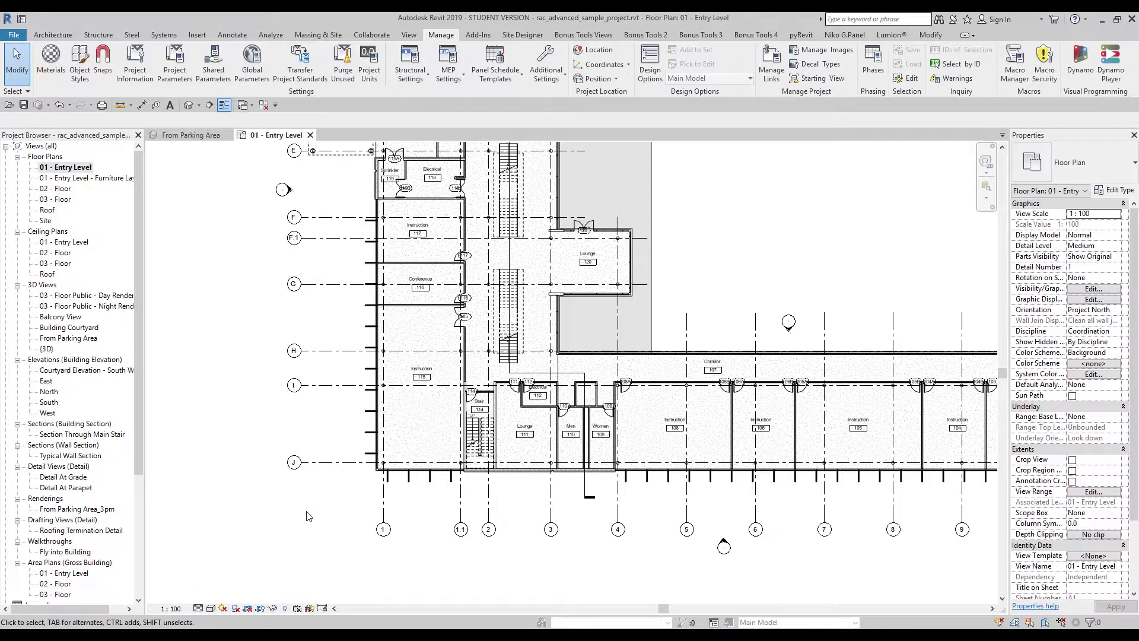
Step: Create a new project from the Architectural Template
{"action": "left_click", "coordinate": [22, 37]}
{"action": "key", "text": "Escape"}
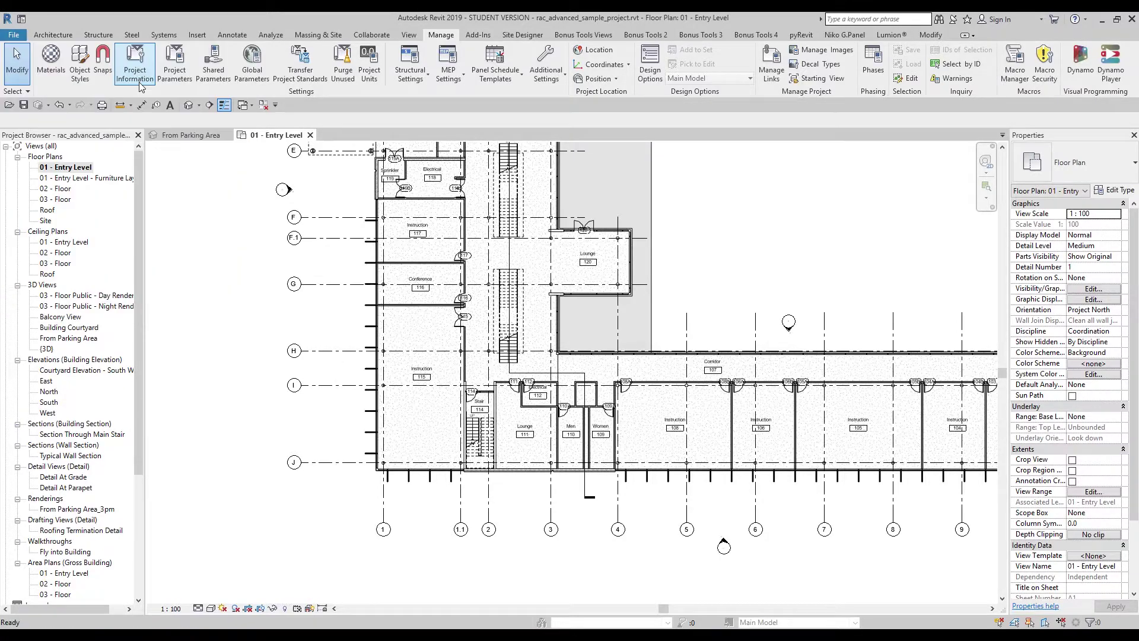
{"action": "left_click", "coordinate": [504, 301]}
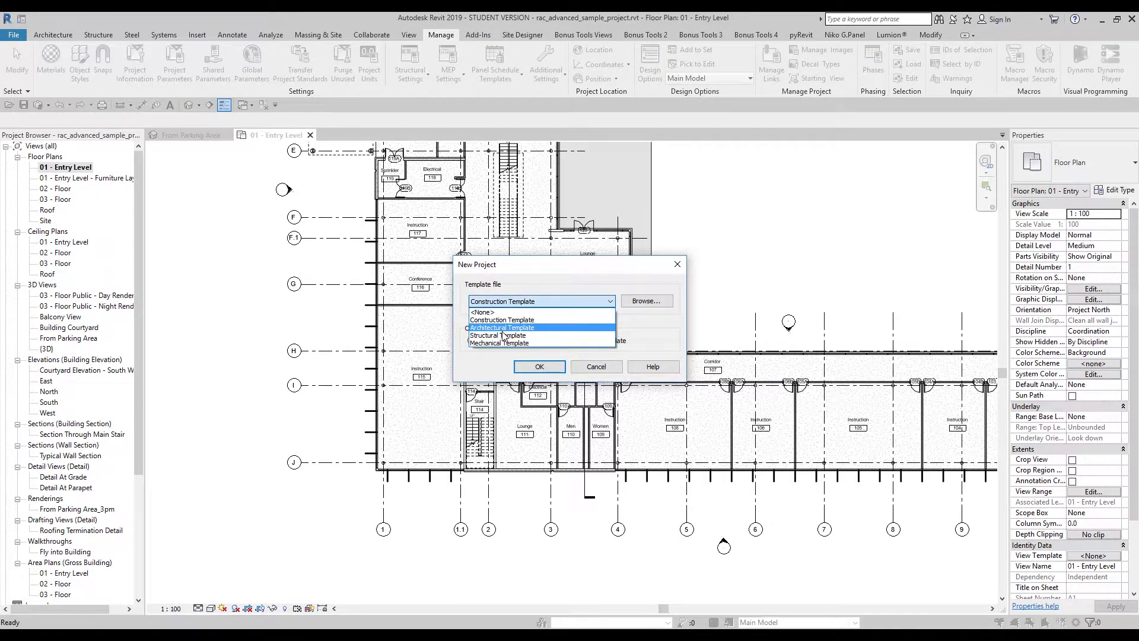
{"action": "left_click", "coordinate": [504, 328]}
{"action": "left_click", "coordinate": [538, 367]}
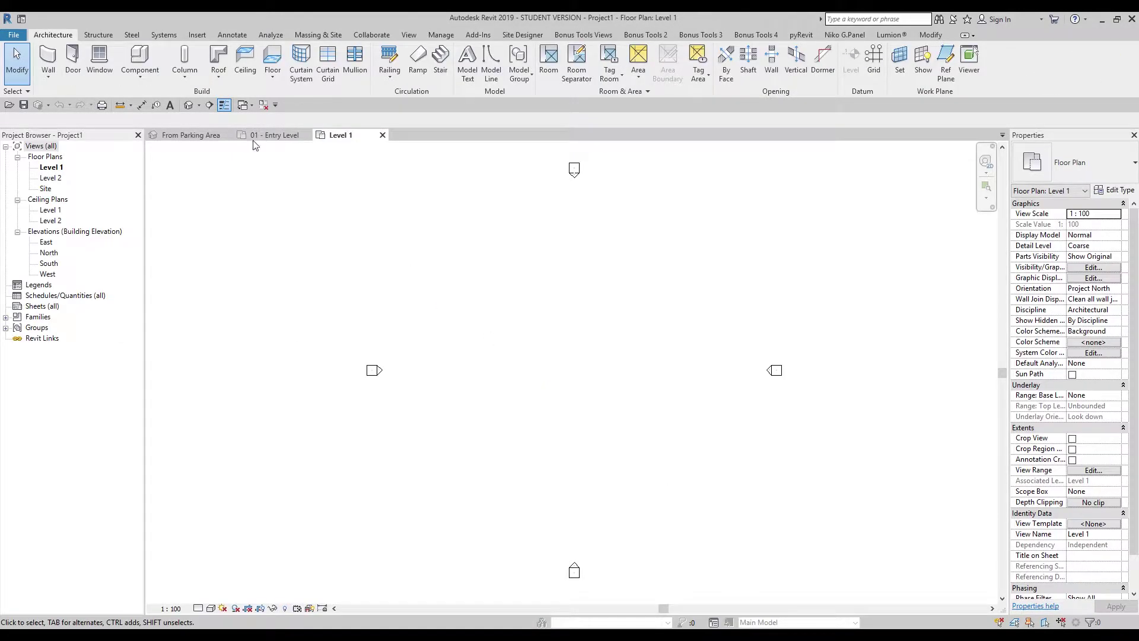
Step: Check which shared parameter file and parameter group the new project uses, leaving the shared parameters unchanged
{"action": "left_click", "coordinate": [442, 37]}
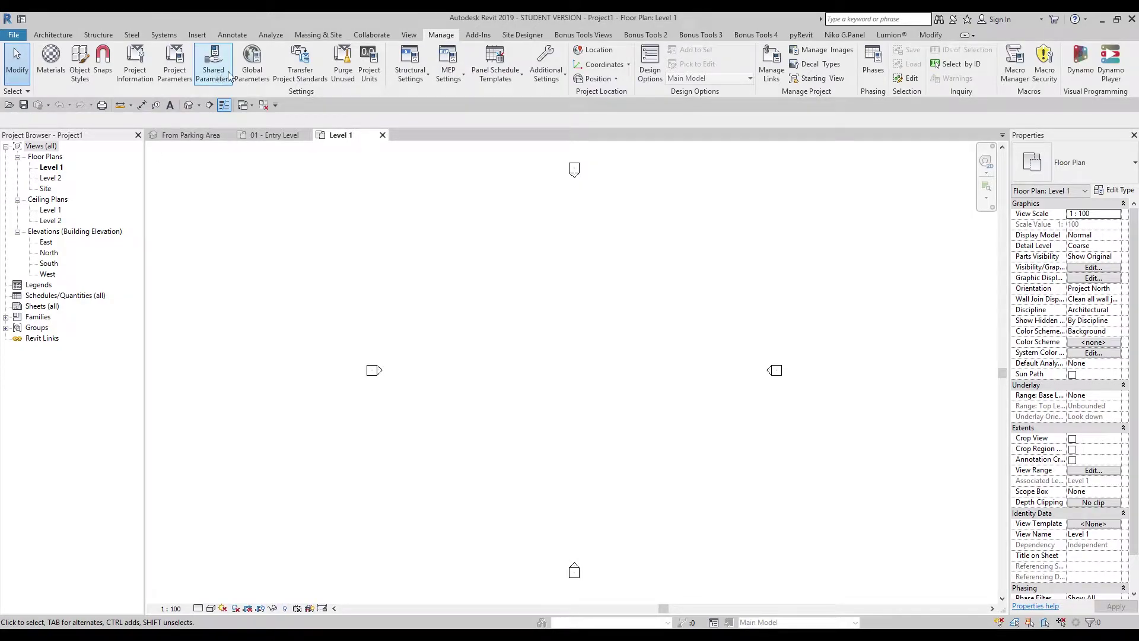
{"action": "left_click", "coordinate": [213, 67]}
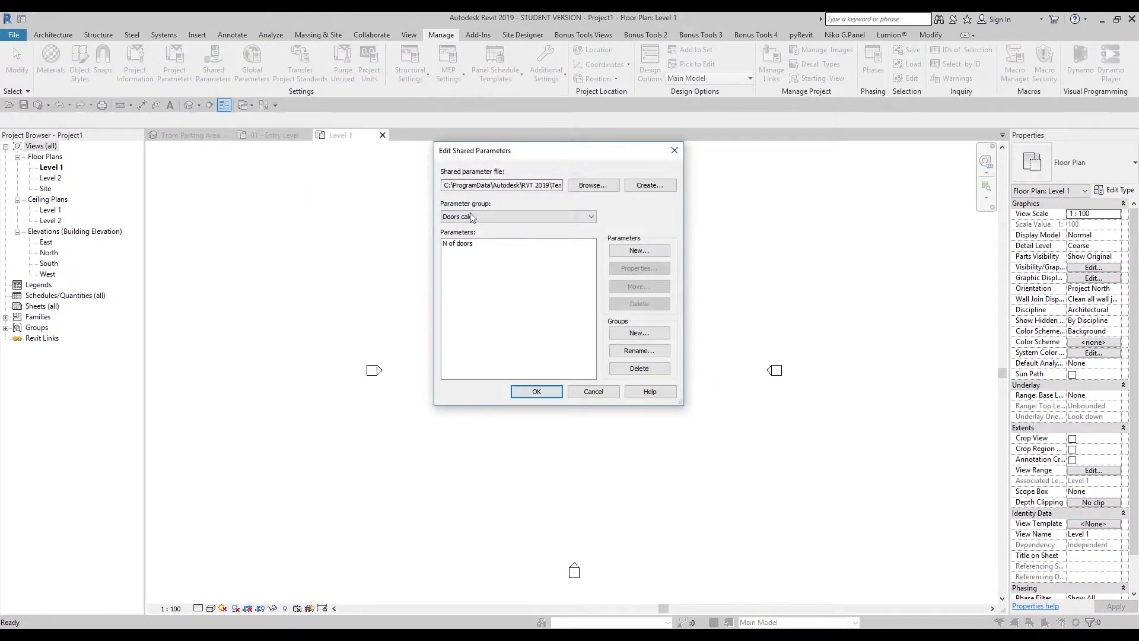
{"action": "left_click_drag", "start_coordinate": [448, 185], "coordinate": [573, 183]}
{"action": "left_click", "coordinate": [674, 150]}
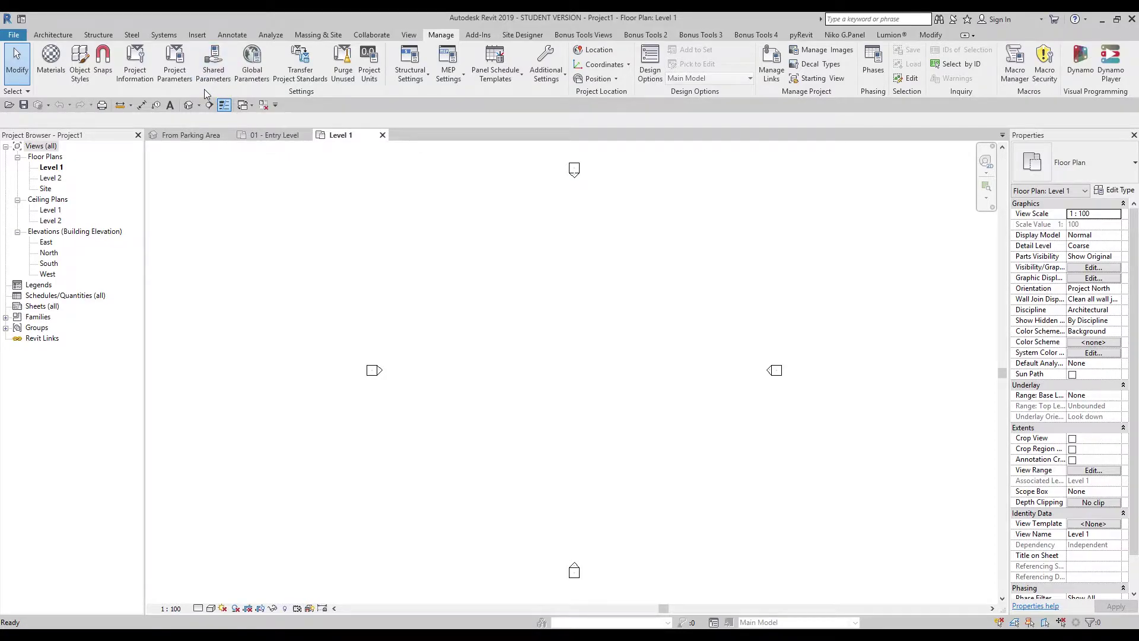
Step: Draw a horizontal Generic - 200mm wall about 8000 mm long on Level 1
{"action": "left_click", "coordinate": [51, 35]}
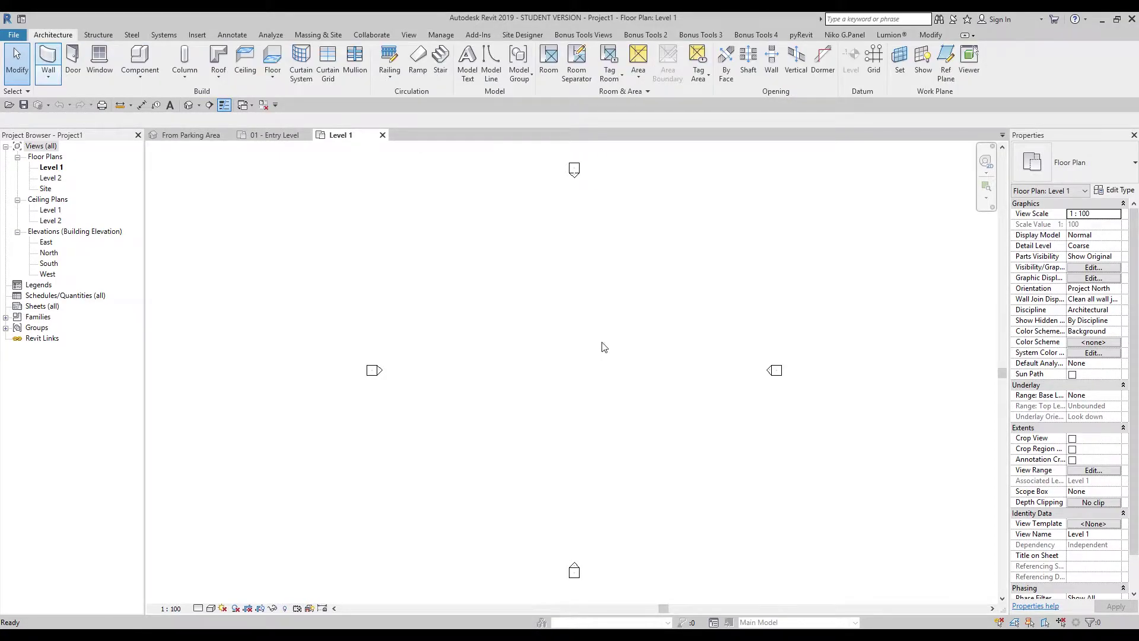
{"action": "key", "text": "w"}
{"action": "key", "text": "a"}
{"action": "left_click", "coordinate": [559, 326]}
{"action": "scroll", "coordinate": [519, 323], "scroll_direction": "up", "scroll_amount": 4}
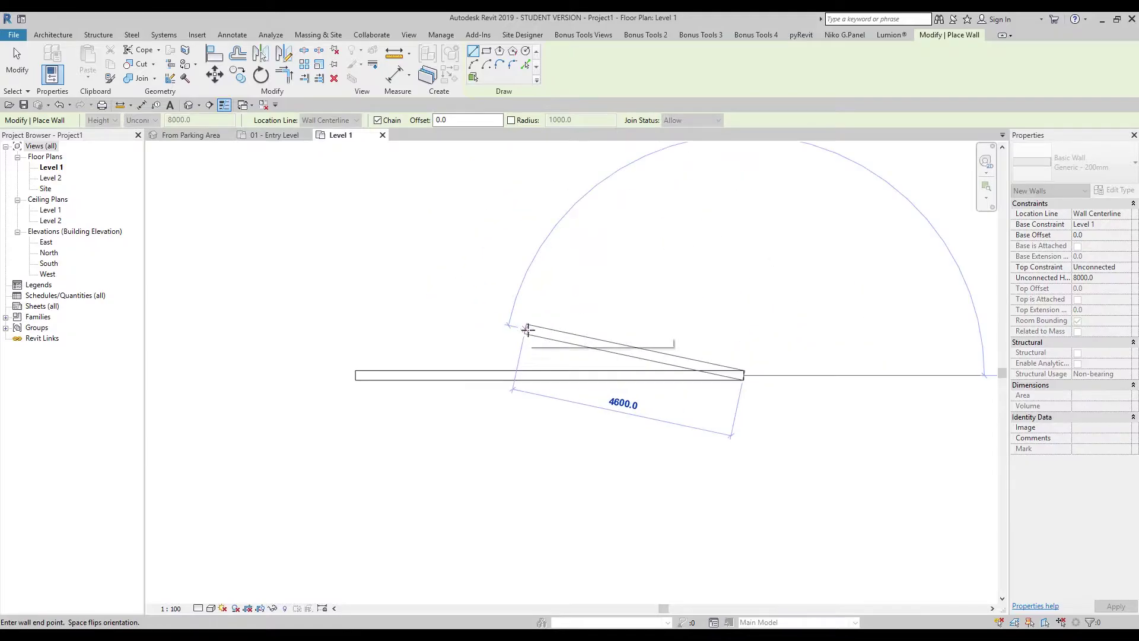
{"action": "key", "text": "Escape"}
{"action": "scroll", "coordinate": [528, 332], "scroll_direction": "up", "scroll_amount": 2}
{"action": "key", "text": "Escape"}
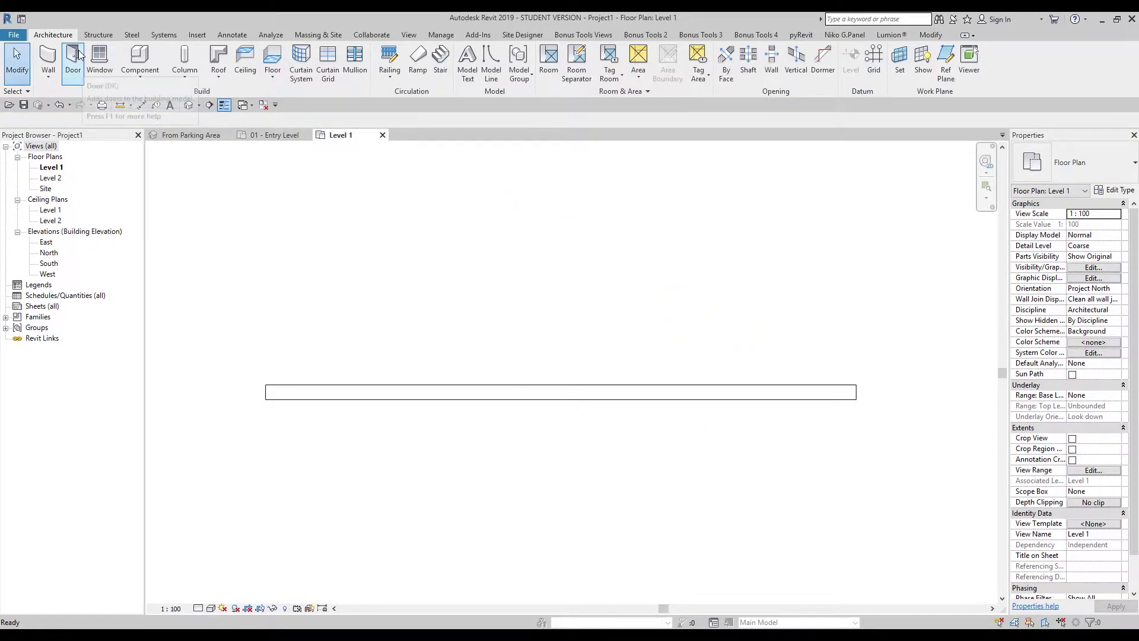
Step: Place an M_Single-Flush 0915 x 2134mm door in the wall, centred about 2900 mm from its left end
{"action": "key", "text": "d"}
{"action": "key", "text": "r"}
{"action": "left_click", "coordinate": [479, 391]}
{"action": "key", "text": "Escape"}
{"action": "key", "text": "Escape"}
Step: Inspect the new door's instance properties for the N of doors parameter, and deselect the door
{"action": "left_click", "coordinate": [509, 358]}
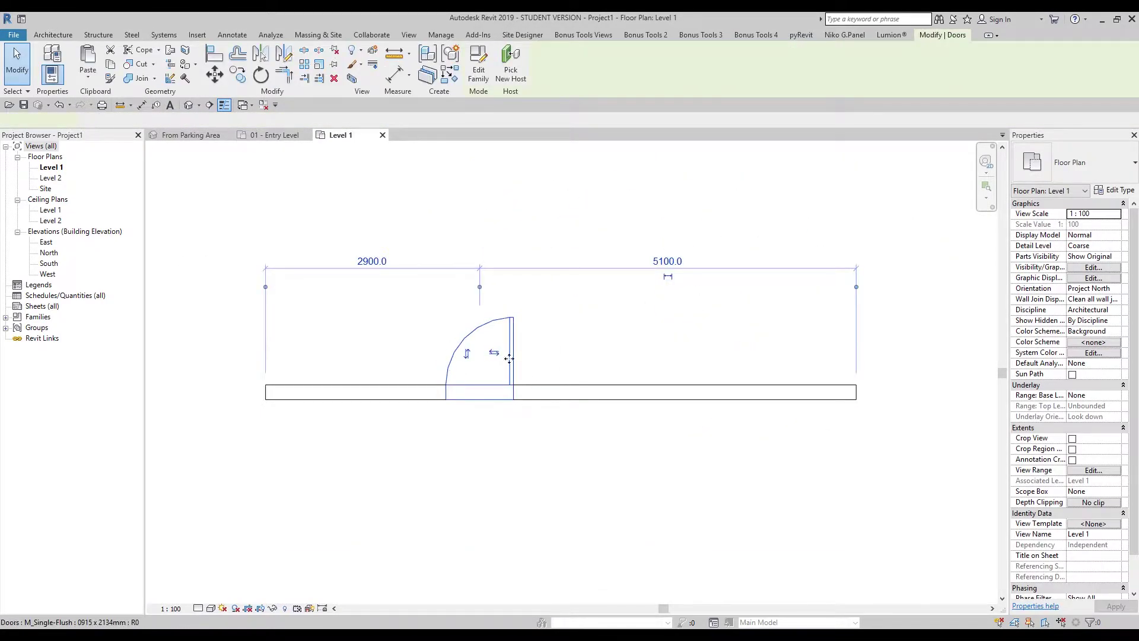
{"action": "key", "text": "Escape"}
{"action": "left_click", "coordinate": [484, 352]}
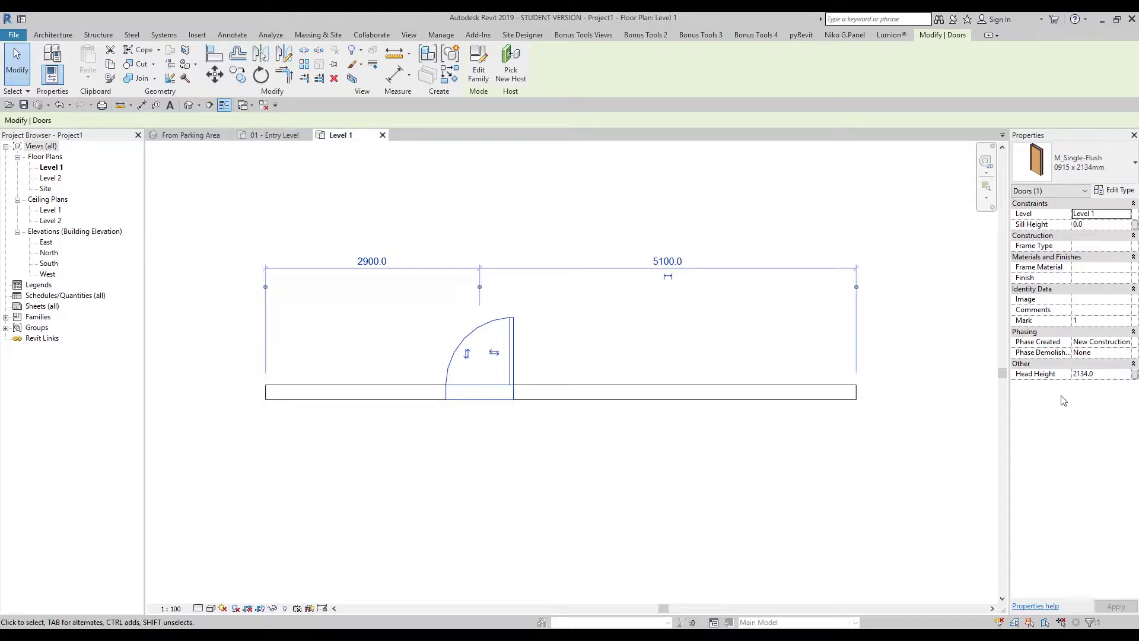
{"action": "left_click", "coordinate": [693, 483]}
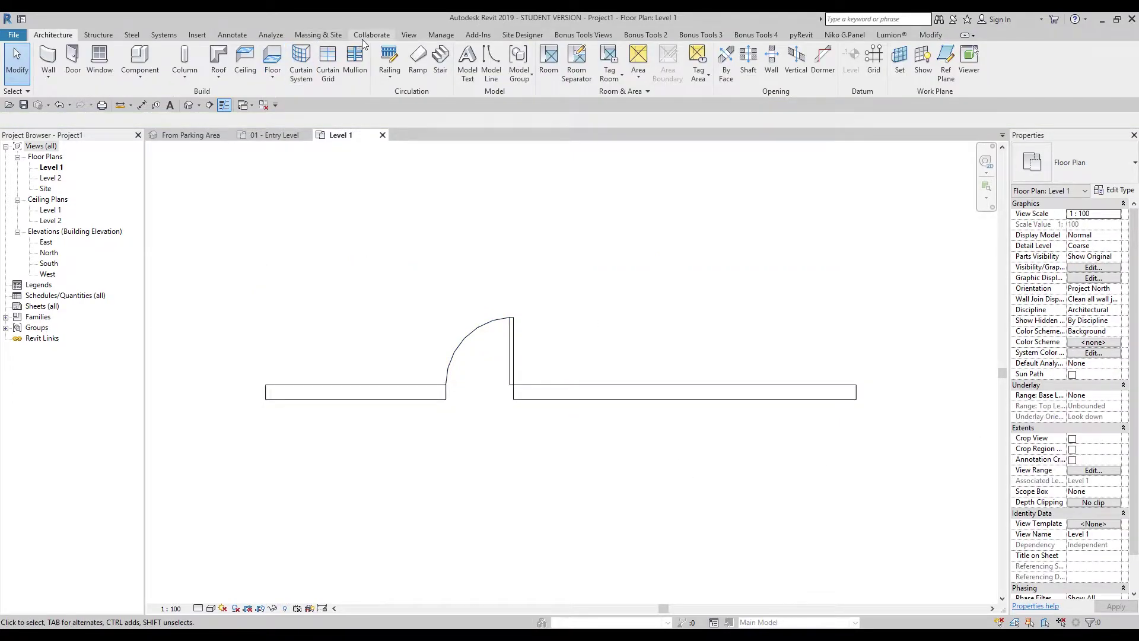
Step: Add the shared N of doors parameter from the Doors calc group to the Doors category as an instance project parameter, and select the door
{"action": "left_click", "coordinate": [444, 34]}
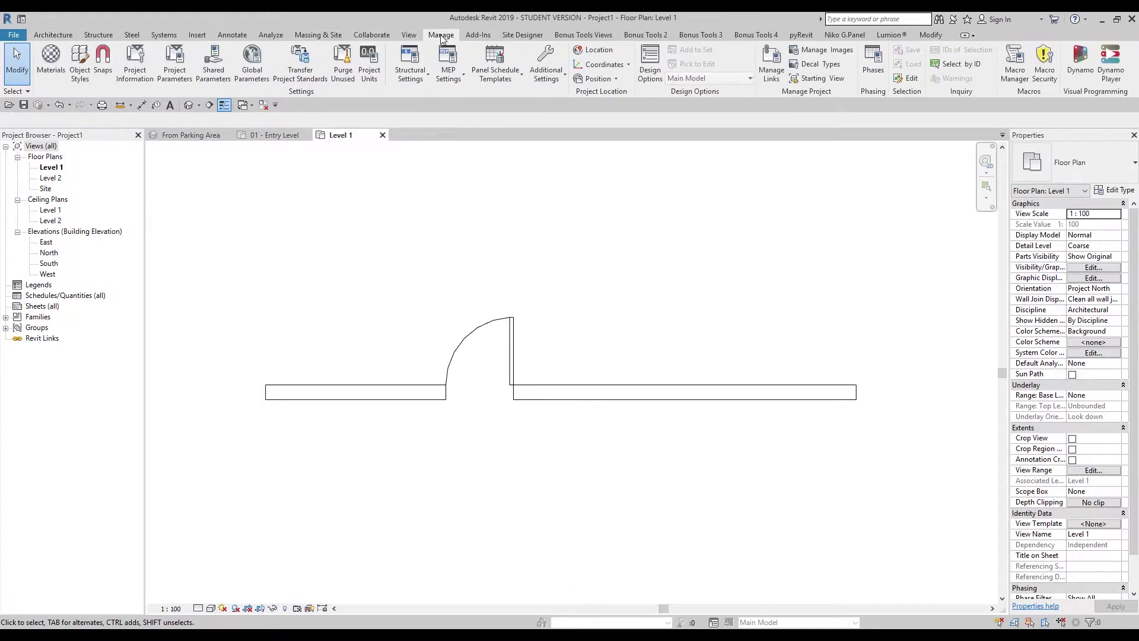
{"action": "left_click", "coordinate": [175, 64]}
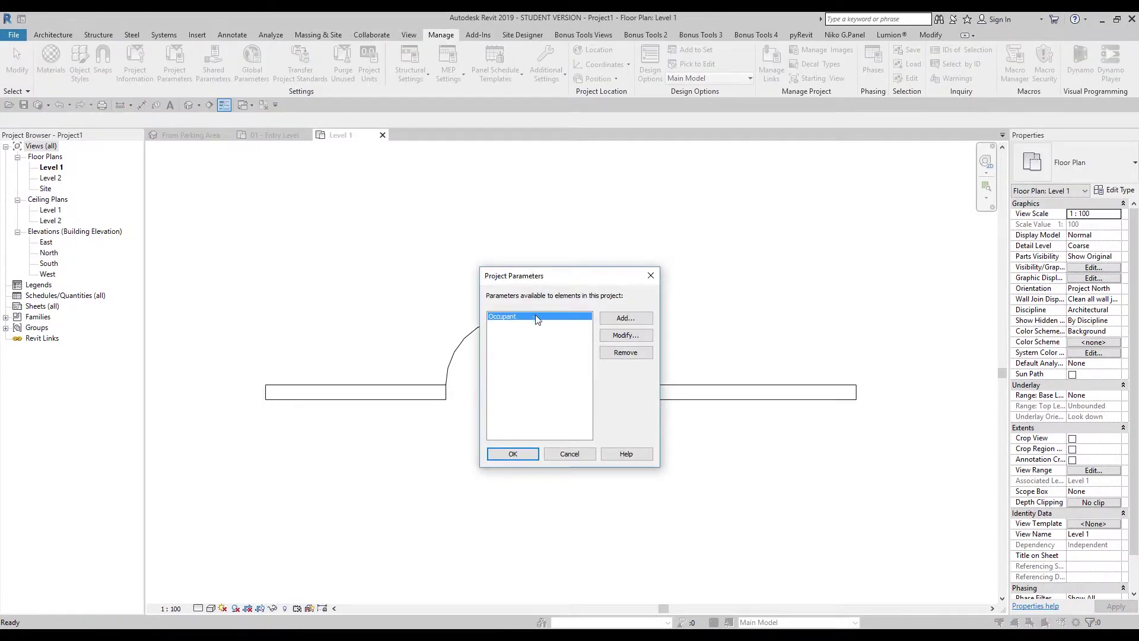
{"action": "left_click", "coordinate": [625, 318]}
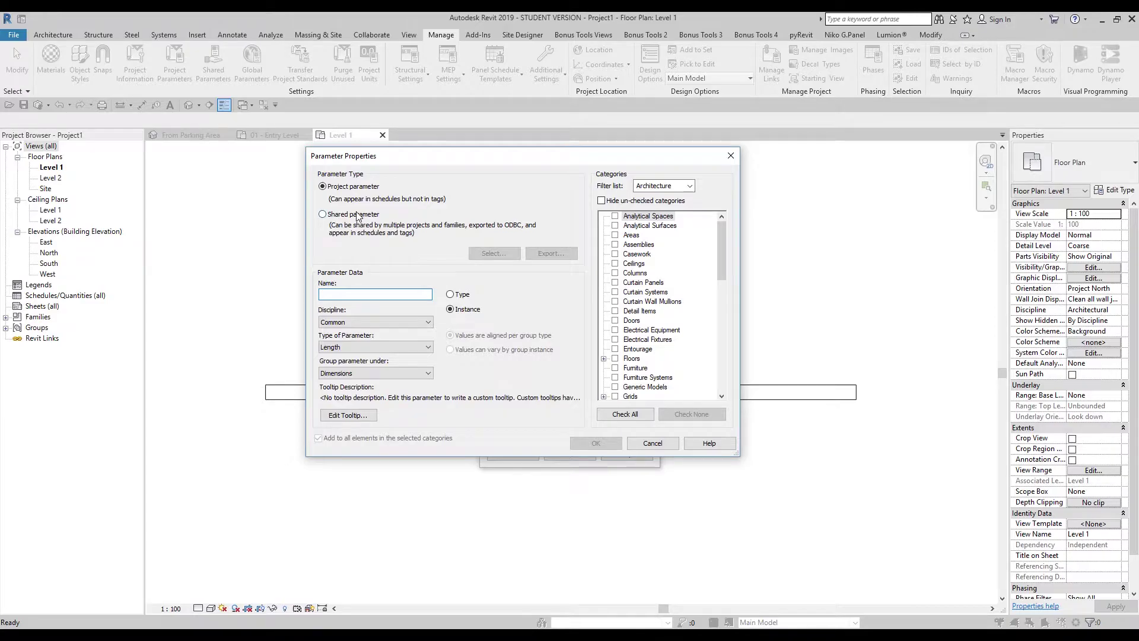
{"action": "left_click", "coordinate": [332, 216]}
{"action": "left_click", "coordinate": [492, 253]}
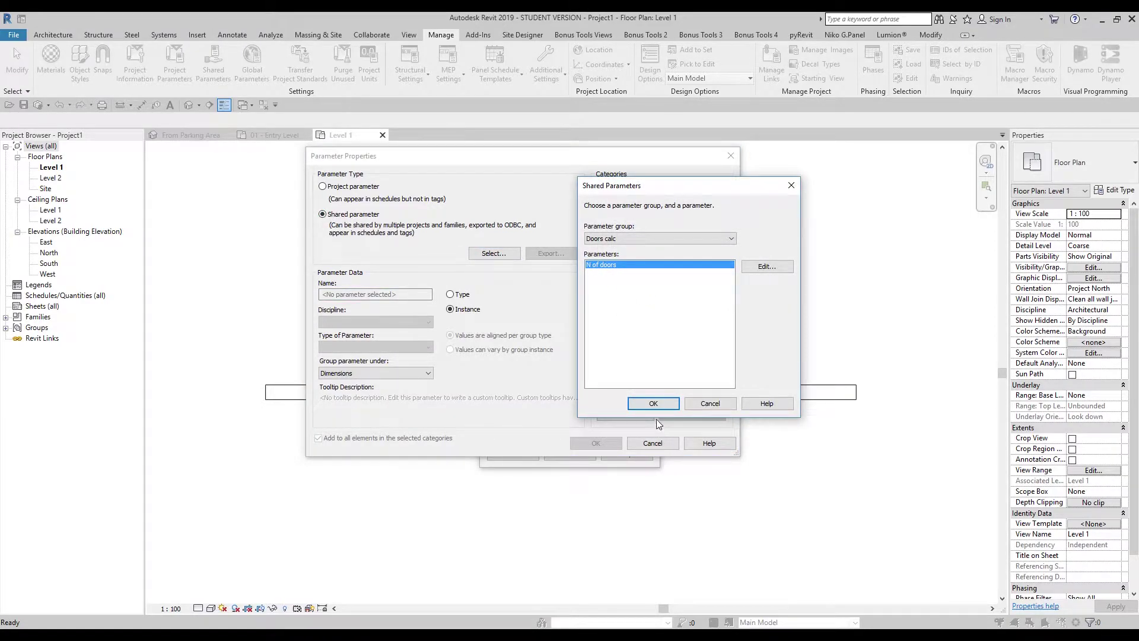
{"action": "left_click", "coordinate": [655, 404]}
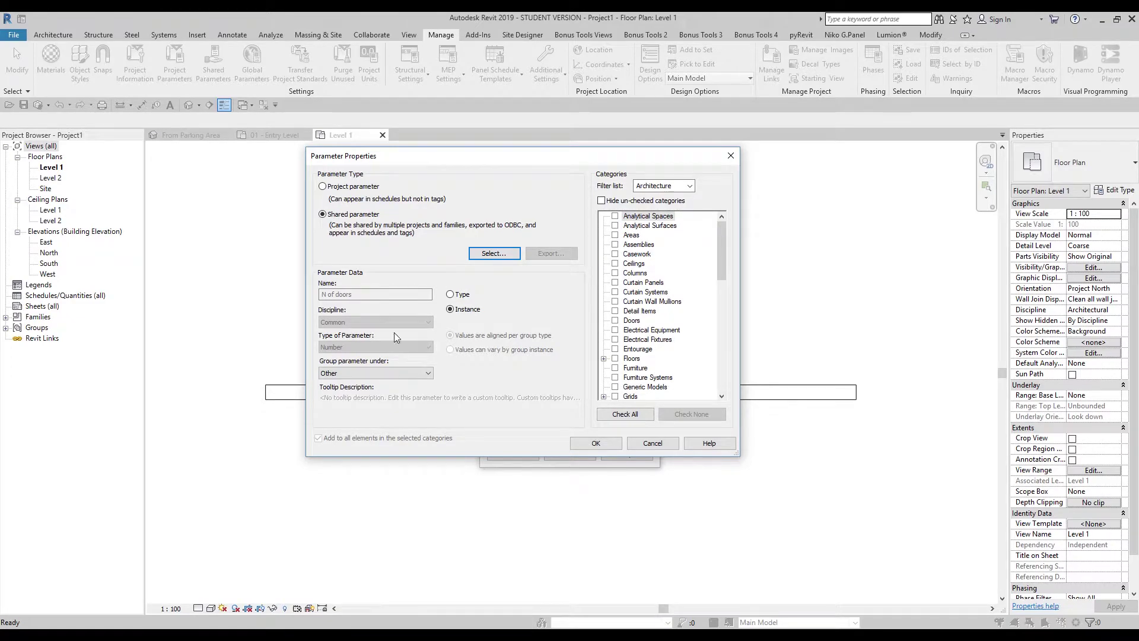
{"action": "left_click", "coordinate": [616, 320]}
{"action": "left_click", "coordinate": [595, 443]}
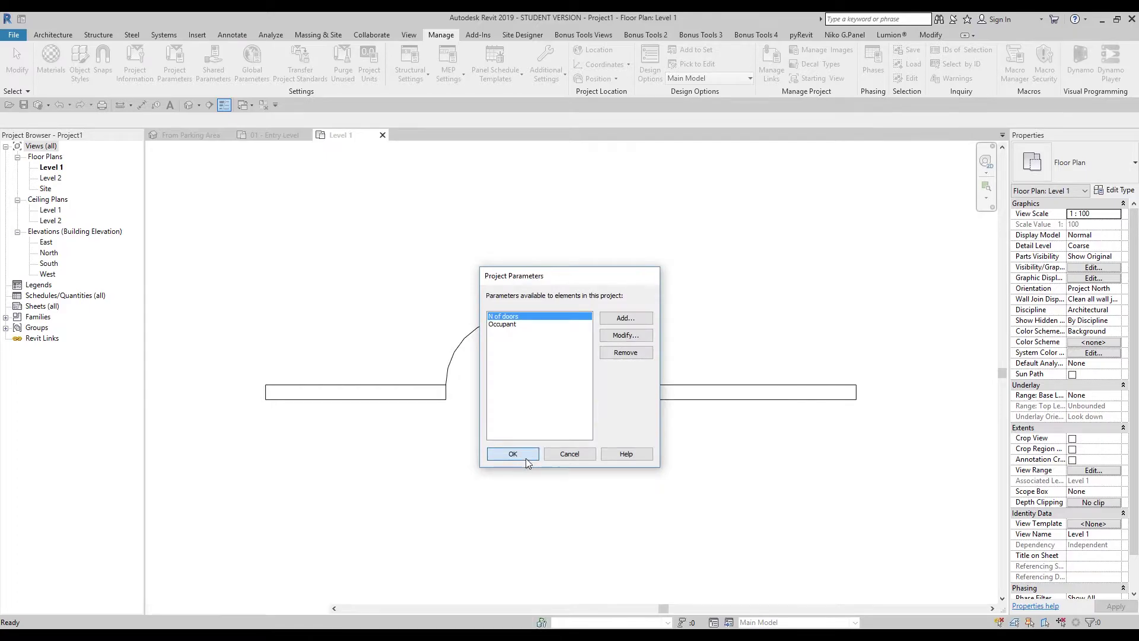
{"action": "left_click", "coordinate": [525, 458]}
{"action": "left_click", "coordinate": [514, 366]}
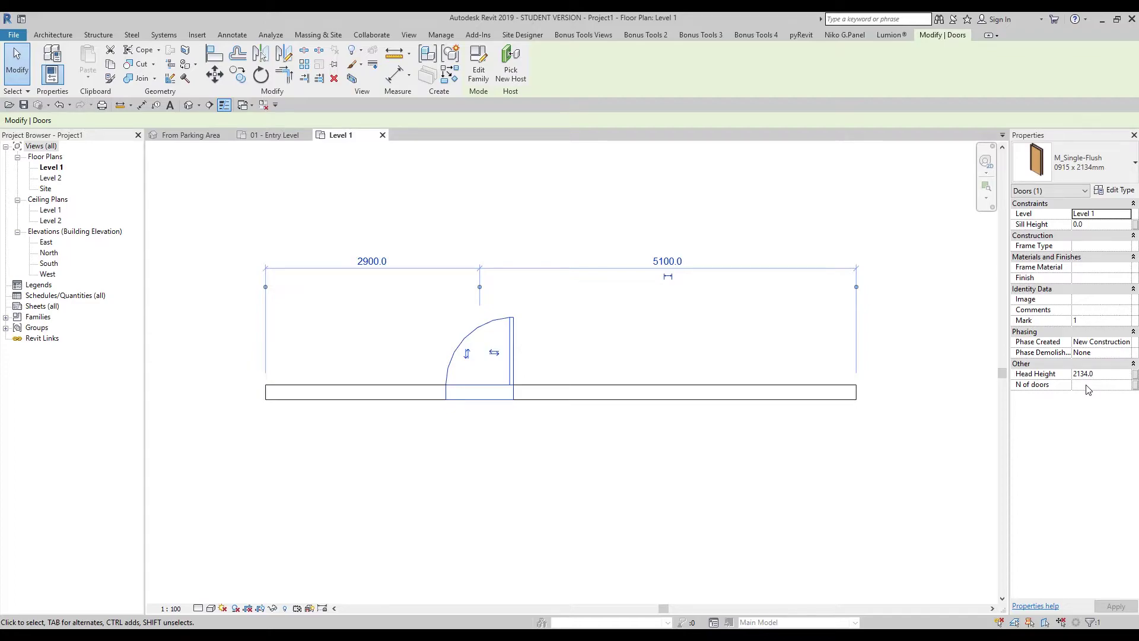
Step: Switch to File Explorer, open Test.txt from the US Metric folder, examine its N of doors parameter entry, and close the file
{"action": "mouse_move", "coordinate": [273, 635]}
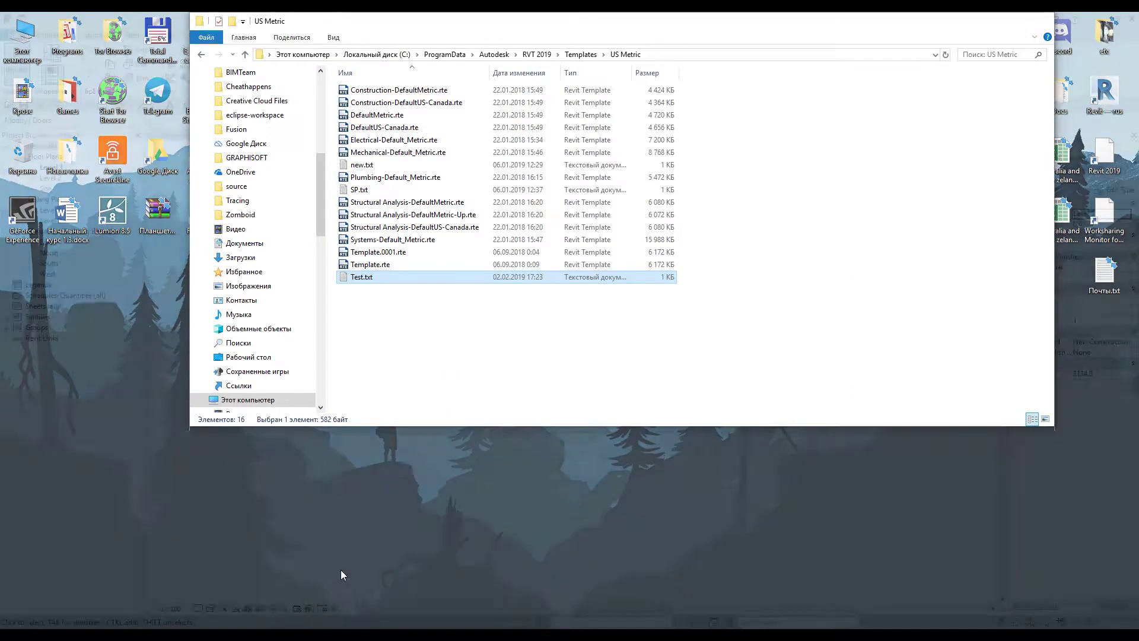
{"action": "left_click", "coordinate": [341, 569]}
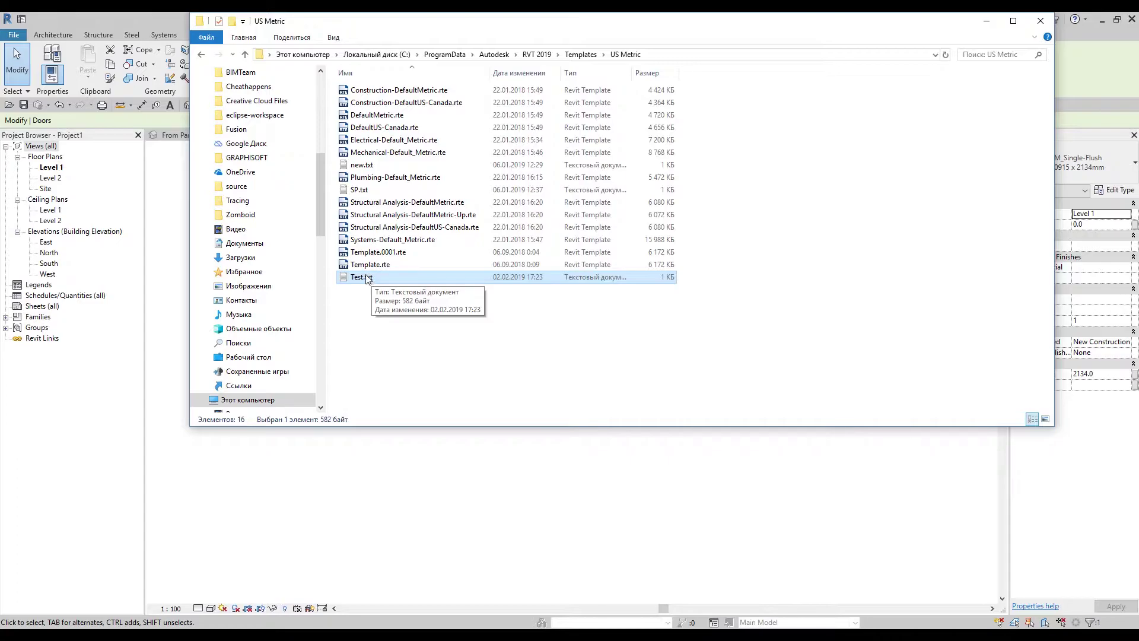
{"action": "left_click", "coordinate": [362, 278]}
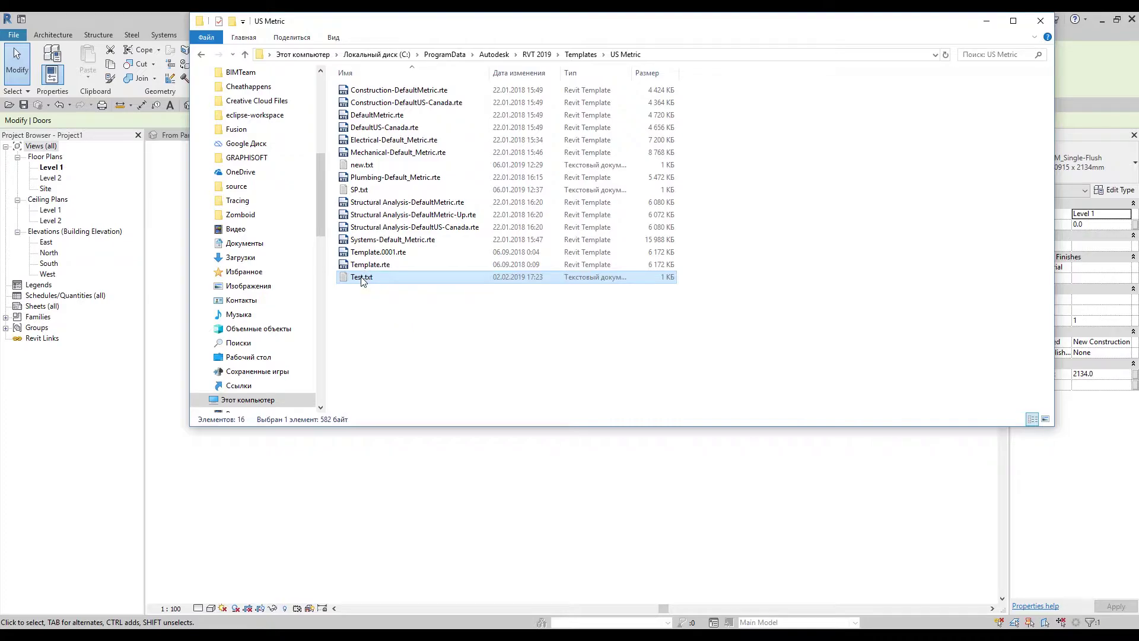
{"action": "key", "text": "Return"}
{"action": "key", "text": "Return"}
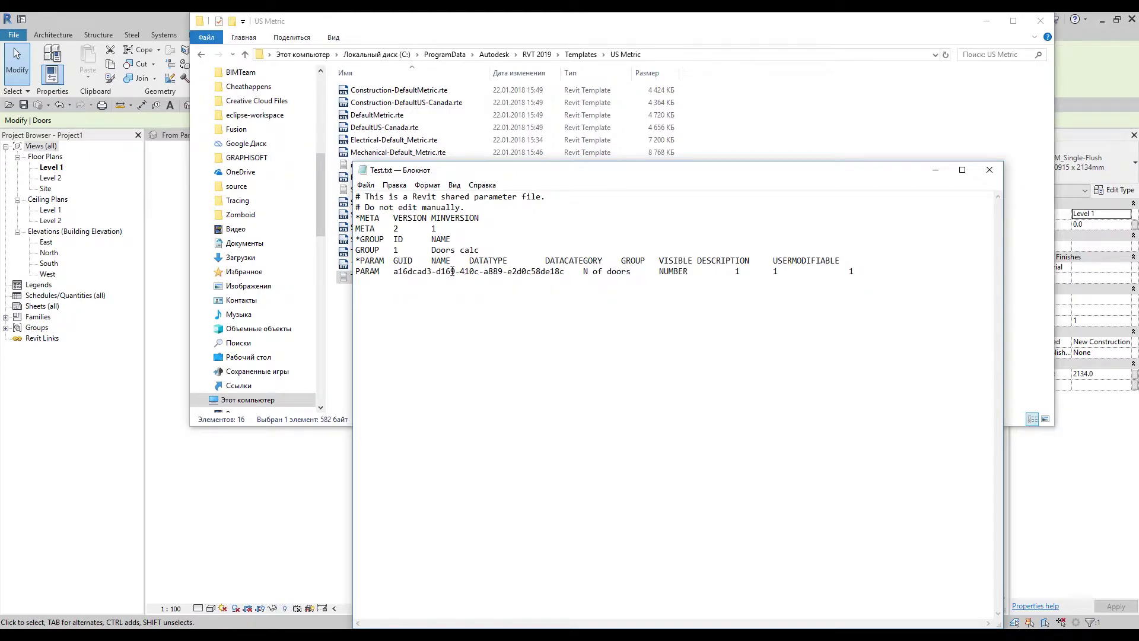
{"action": "left_click_drag", "start_coordinate": [355, 272], "coordinate": [778, 273]}
{"action": "left_click", "coordinate": [989, 170]}
{"action": "left_click", "coordinate": [511, 363]}
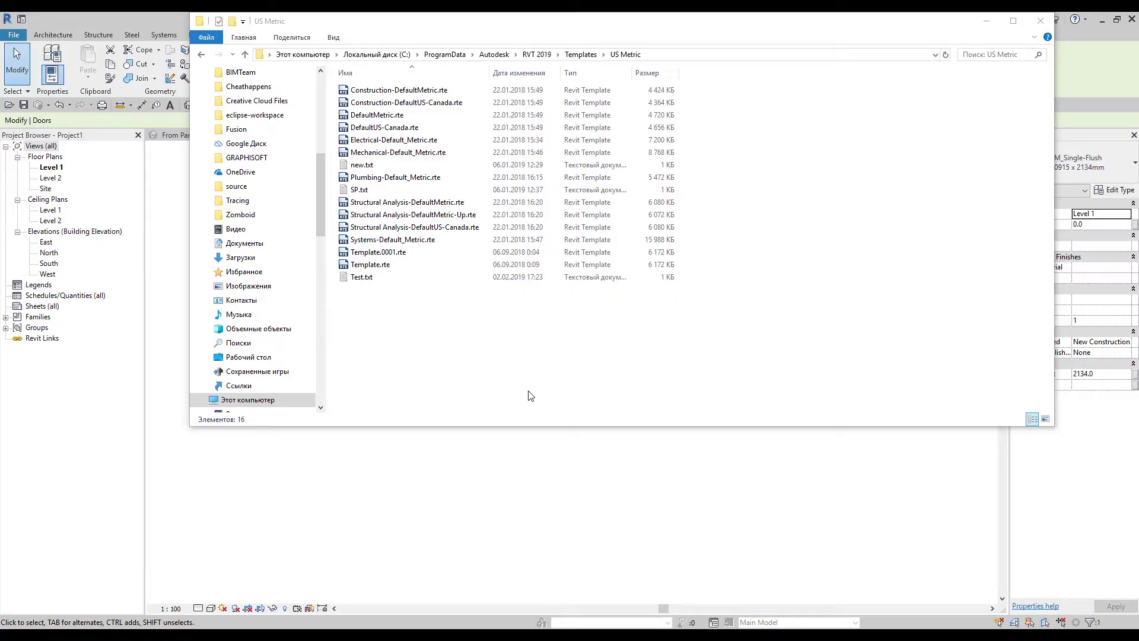
Step: Open new.txt from the US Metric folder, examine its New parametre entry, close it, and return to Revit with the door deselected
{"action": "double_click", "coordinate": [367, 165]}
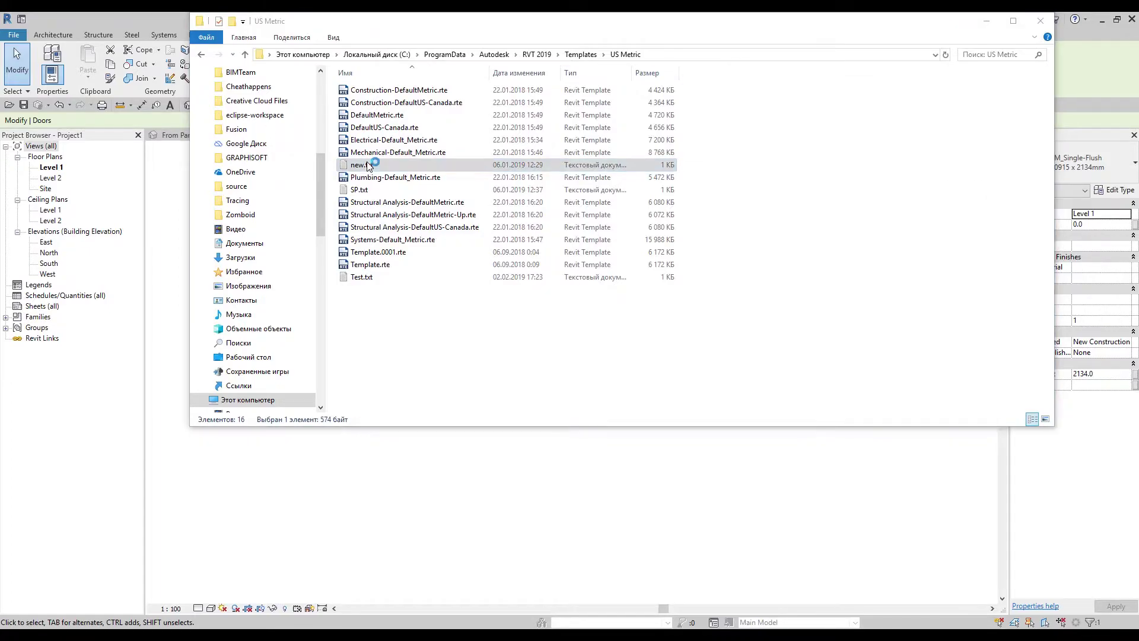
{"action": "left_click_drag", "start_coordinate": [366, 276], "coordinate": [556, 284]}
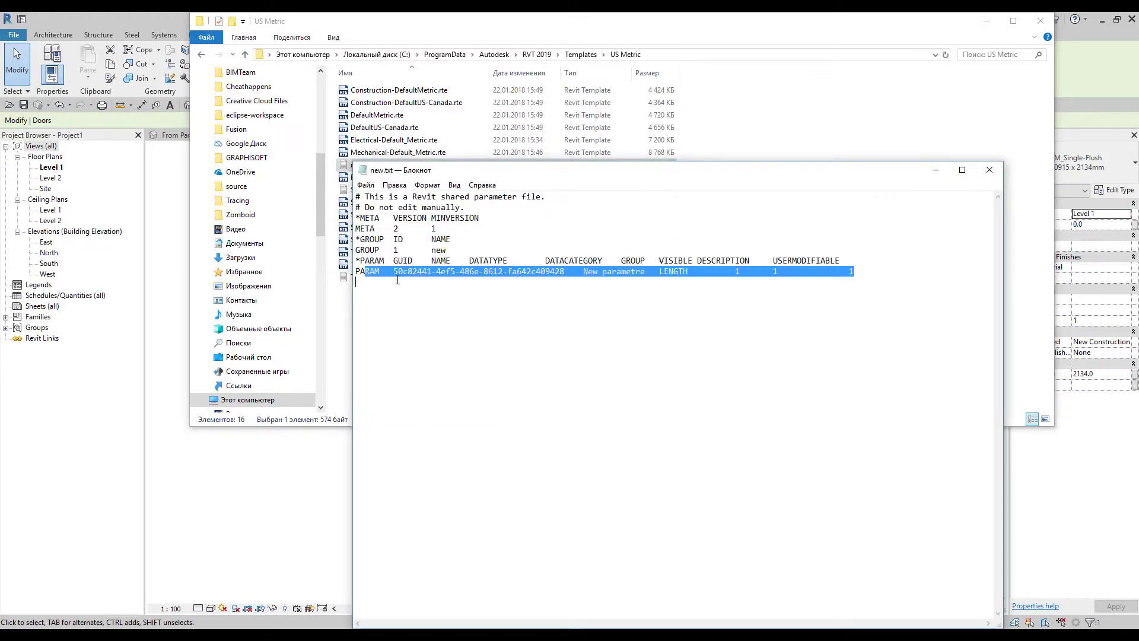
{"action": "left_click", "coordinate": [556, 280]}
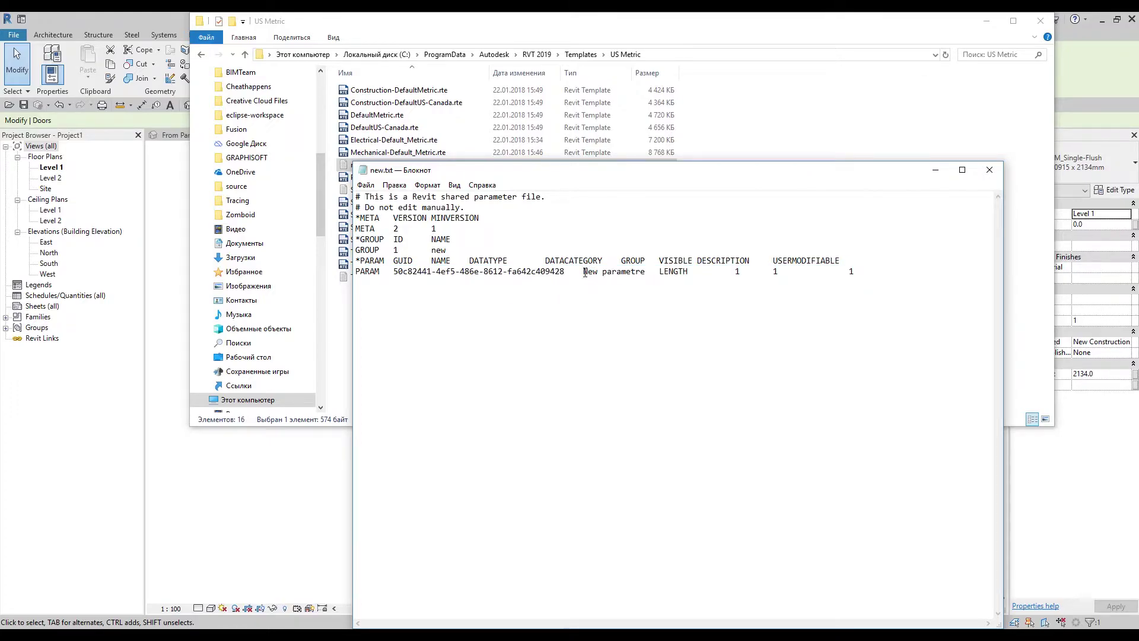
{"action": "left_click_drag", "start_coordinate": [585, 272], "coordinate": [688, 273]}
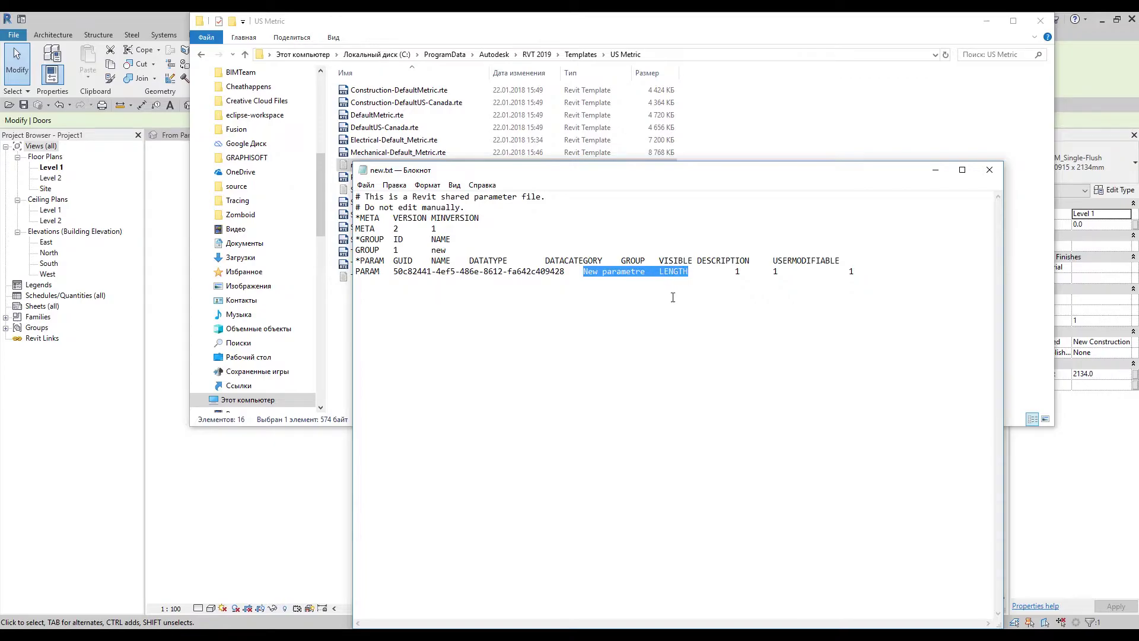
{"action": "left_click", "coordinate": [659, 287]}
{"action": "left_click", "coordinate": [989, 170]}
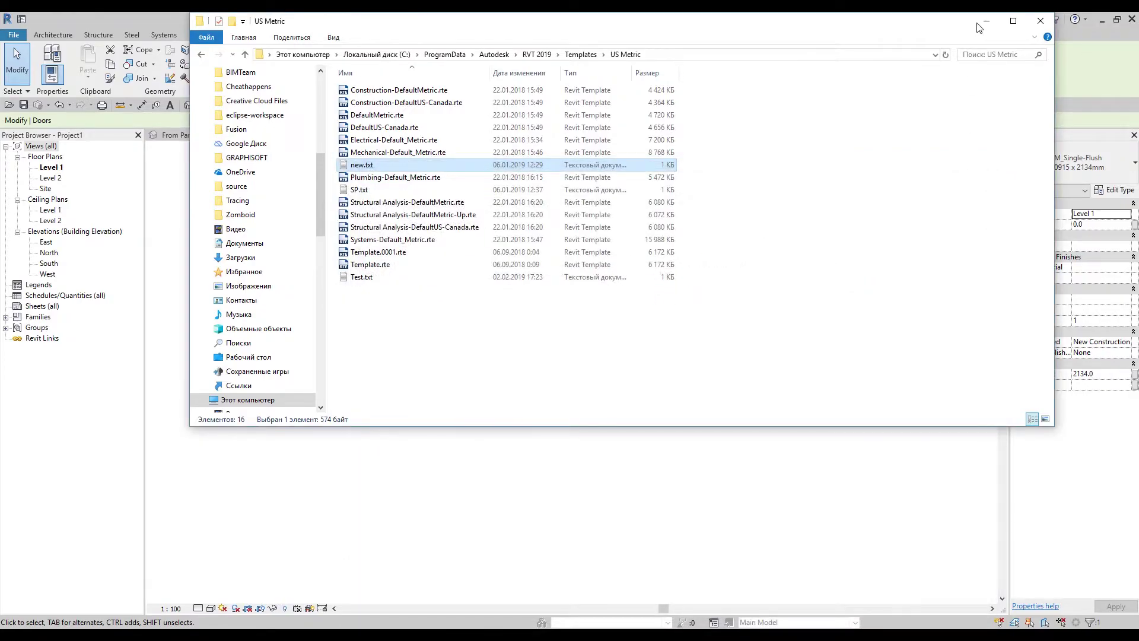
{"action": "left_click", "coordinate": [986, 21]}
{"action": "left_click", "coordinate": [522, 223]}
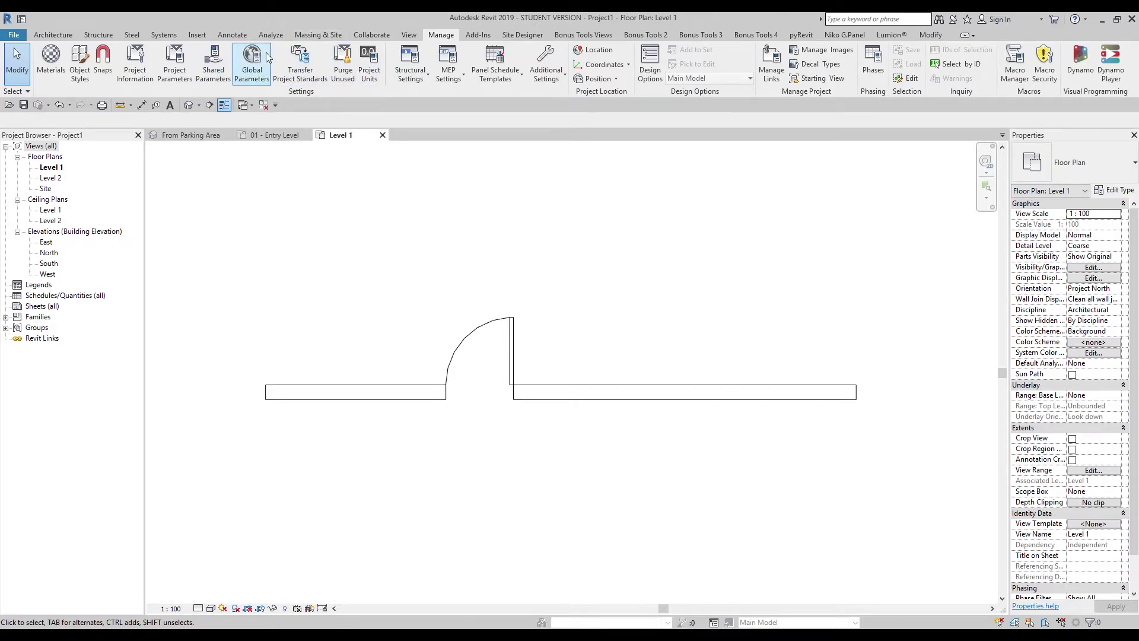
Step: Check the path of the current shared parameter file, and load new.txt in its place
{"action": "left_click", "coordinate": [229, 69]}
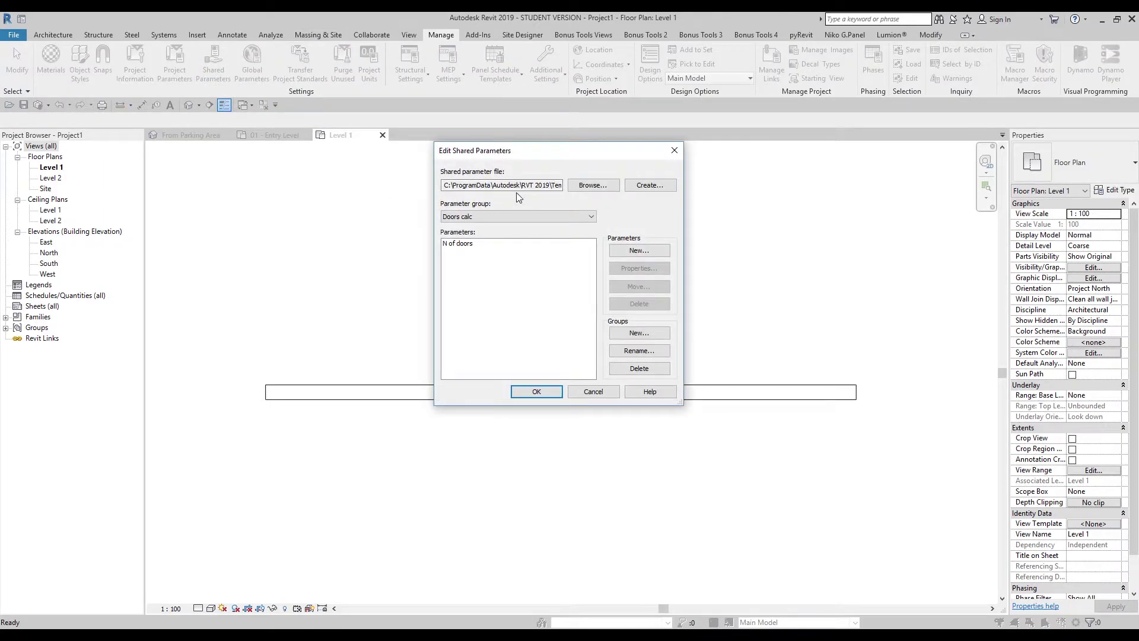
{"action": "left_click_drag", "start_coordinate": [520, 185], "coordinate": [587, 186]}
{"action": "left_click", "coordinate": [591, 185]}
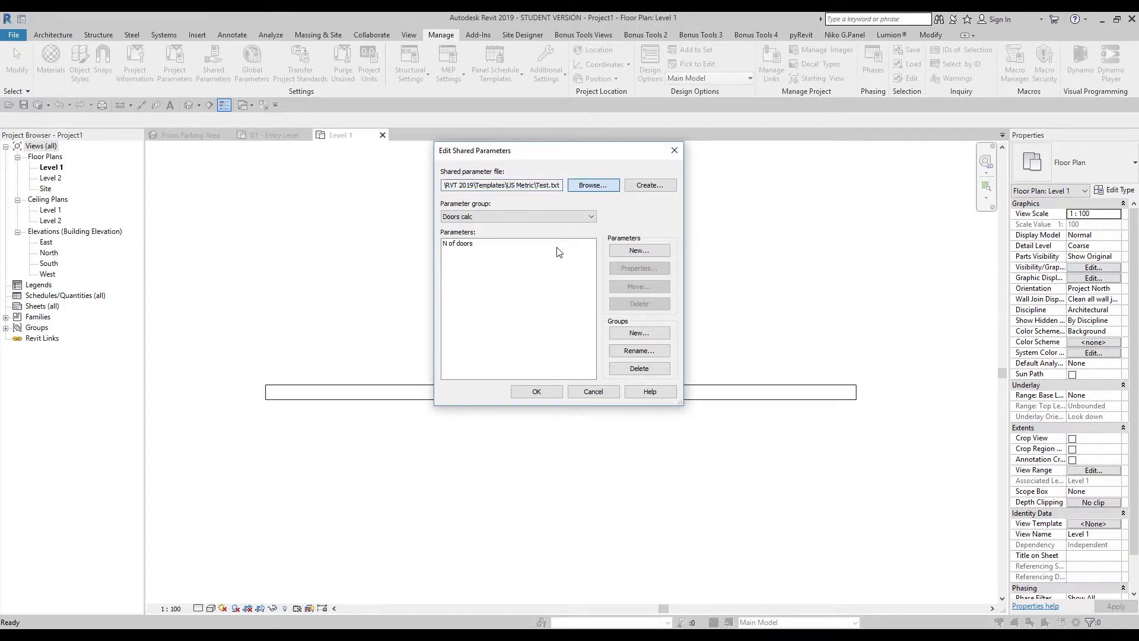
{"action": "left_click", "coordinate": [585, 188]}
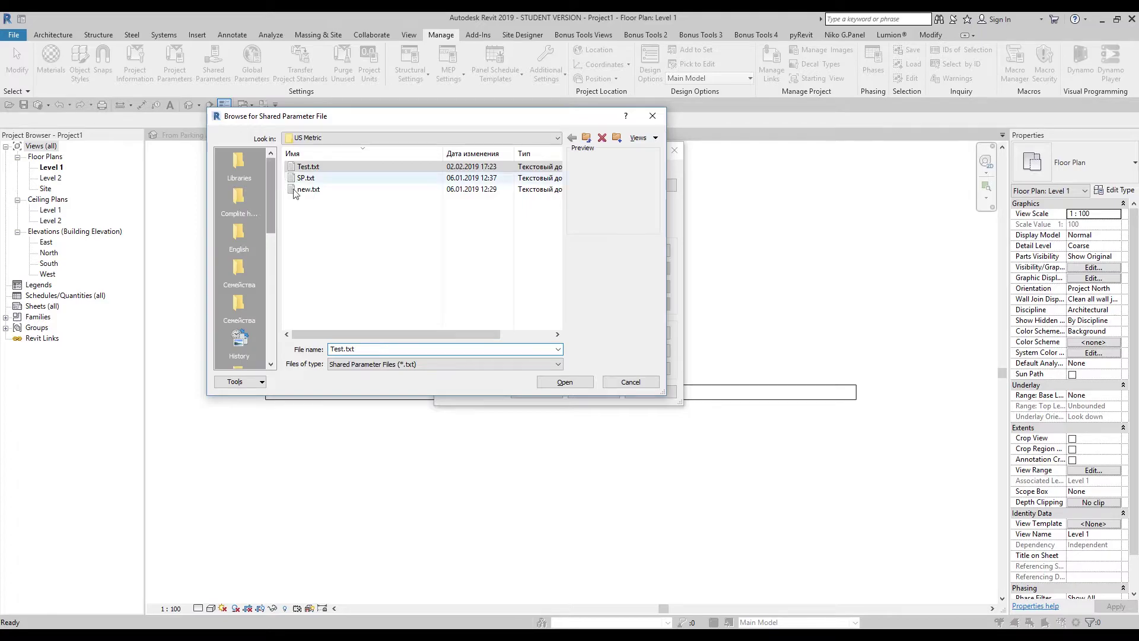
{"action": "left_click", "coordinate": [308, 189]}
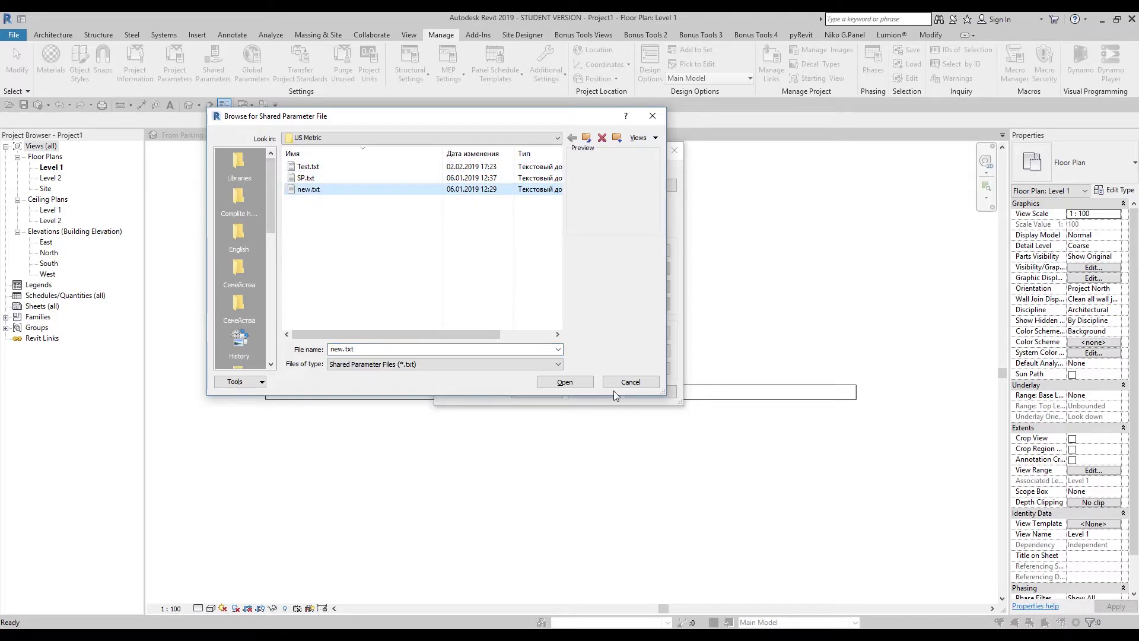
{"action": "left_click", "coordinate": [552, 383]}
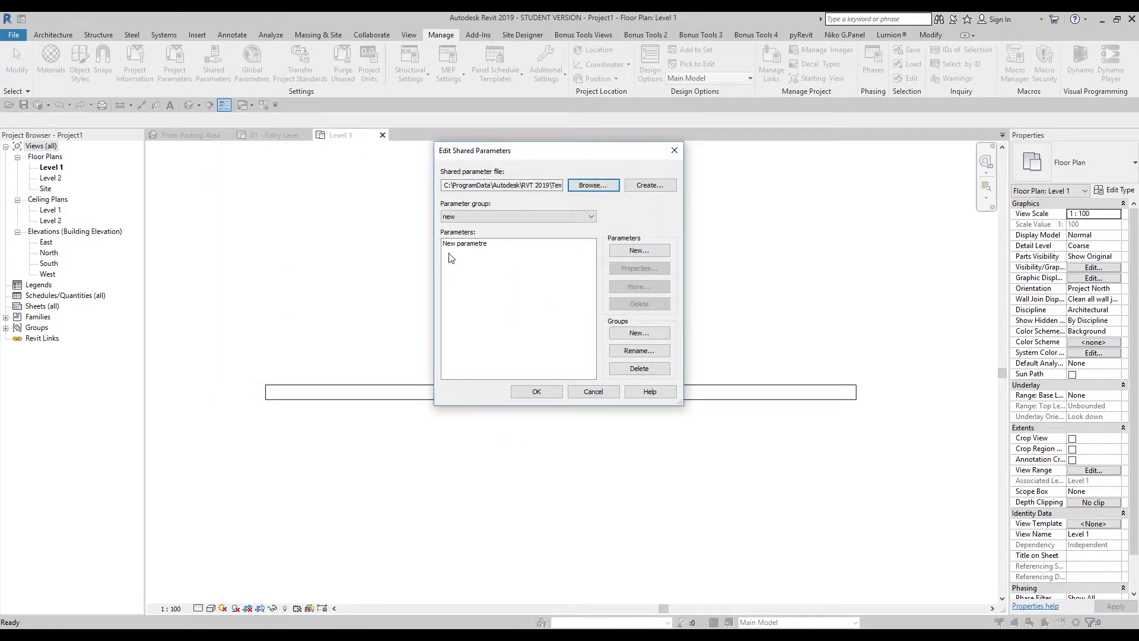
Step: Load SP.txt as the shared parameter file, examine its parameter groups and the Rooms parameters, and cancel the shared parameter edits
{"action": "left_click", "coordinate": [583, 188]}
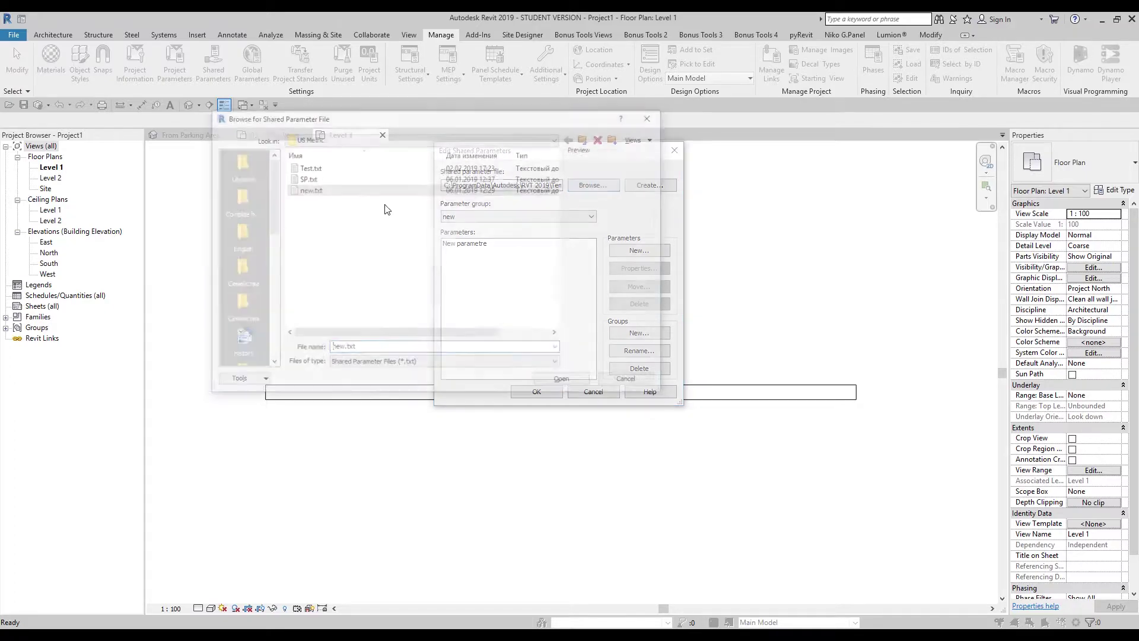
{"action": "left_click", "coordinate": [308, 178]}
{"action": "left_click", "coordinate": [565, 381]}
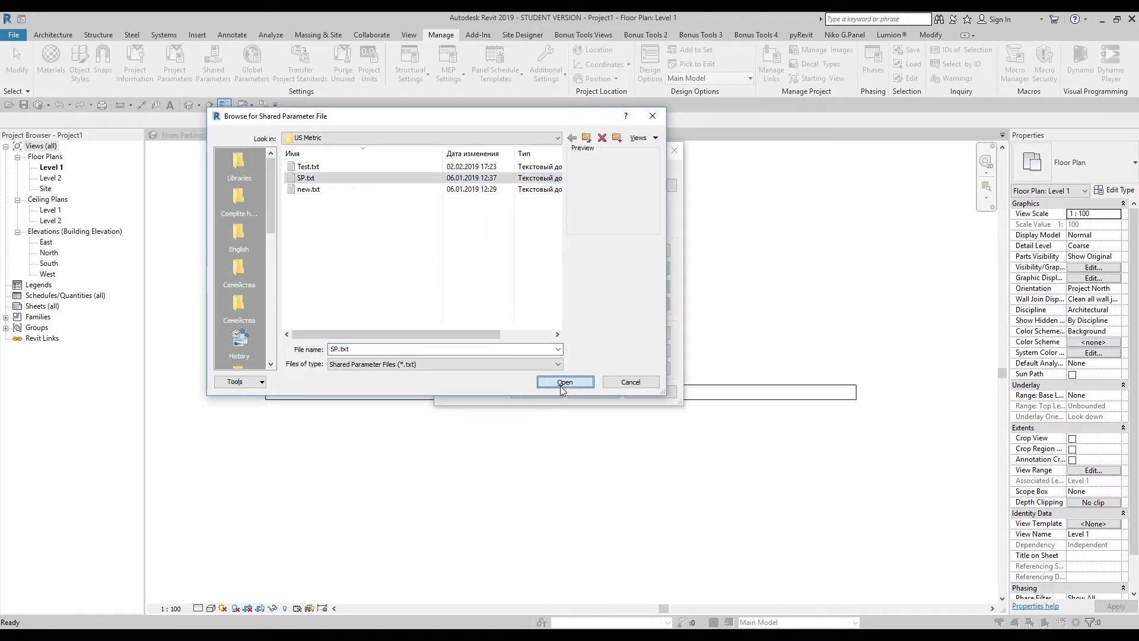
{"action": "left_click", "coordinate": [467, 243]}
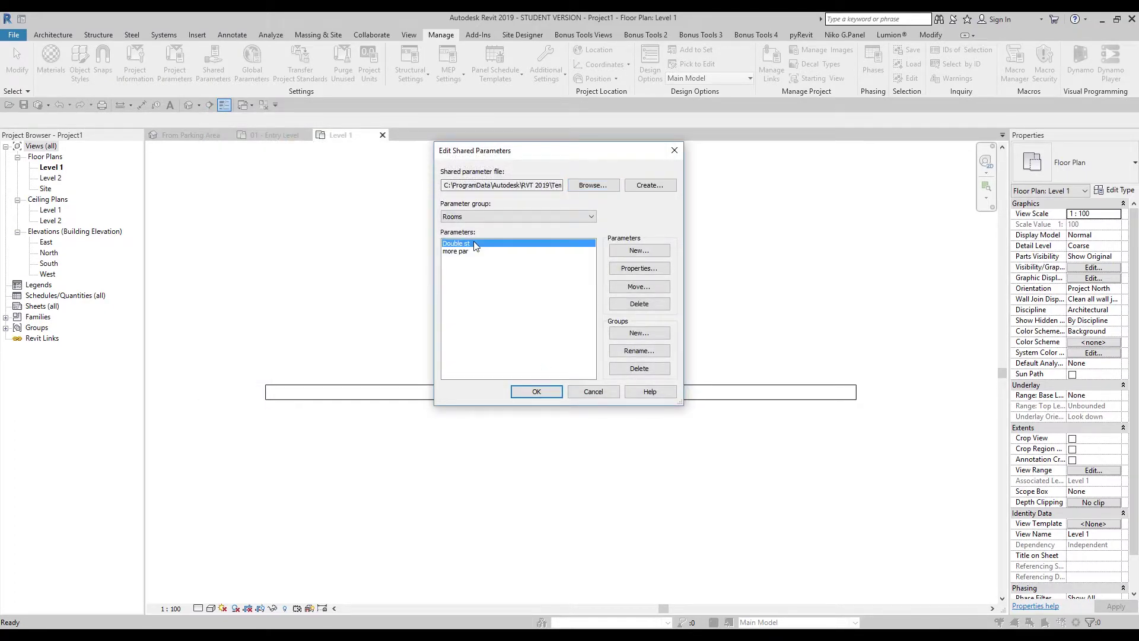
{"action": "left_click", "coordinate": [491, 216]}
{"action": "left_click", "coordinate": [491, 216]}
{"action": "left_click", "coordinate": [593, 391]}
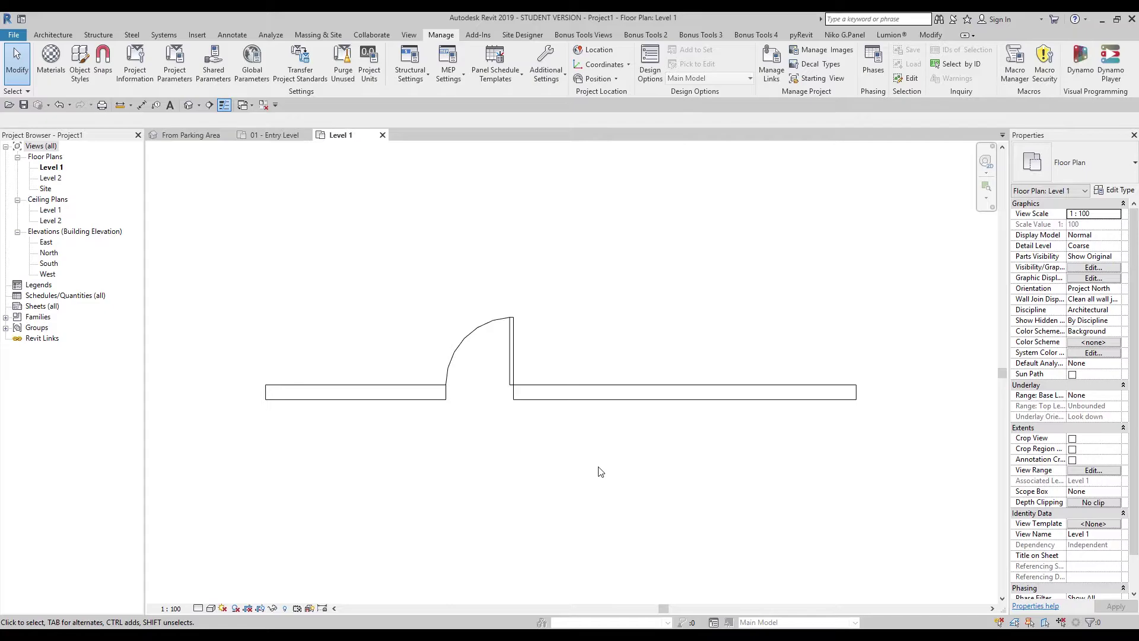
Step: Inspect the N of doors parameter in the door's instance properties once more, and clear the selection
{"action": "left_click", "coordinate": [512, 368]}
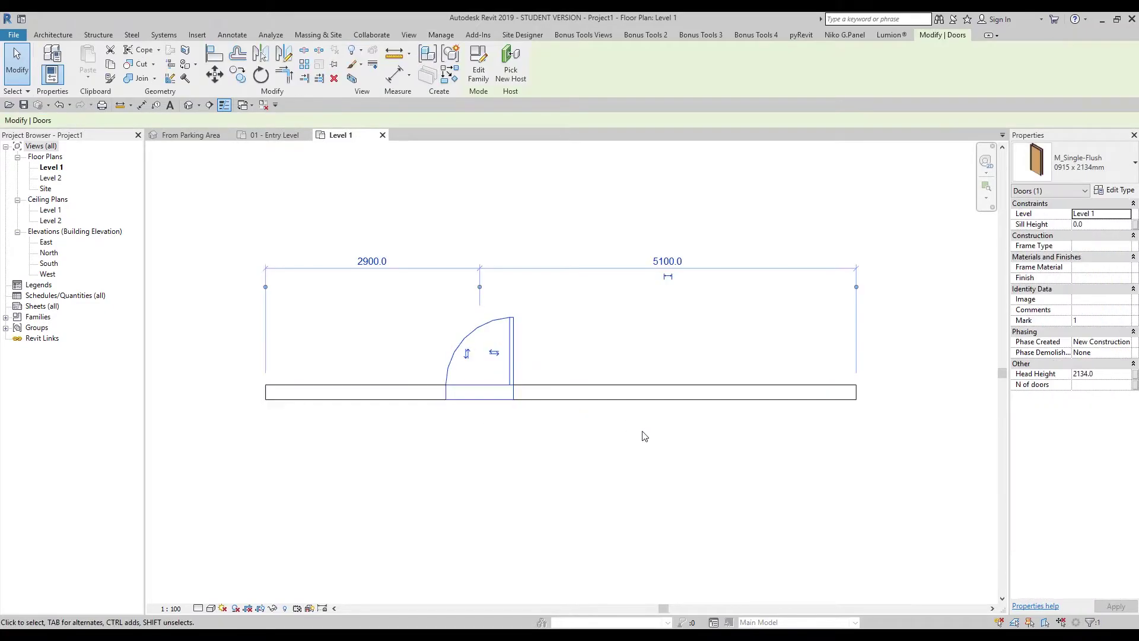
{"action": "left_click", "coordinate": [661, 464]}
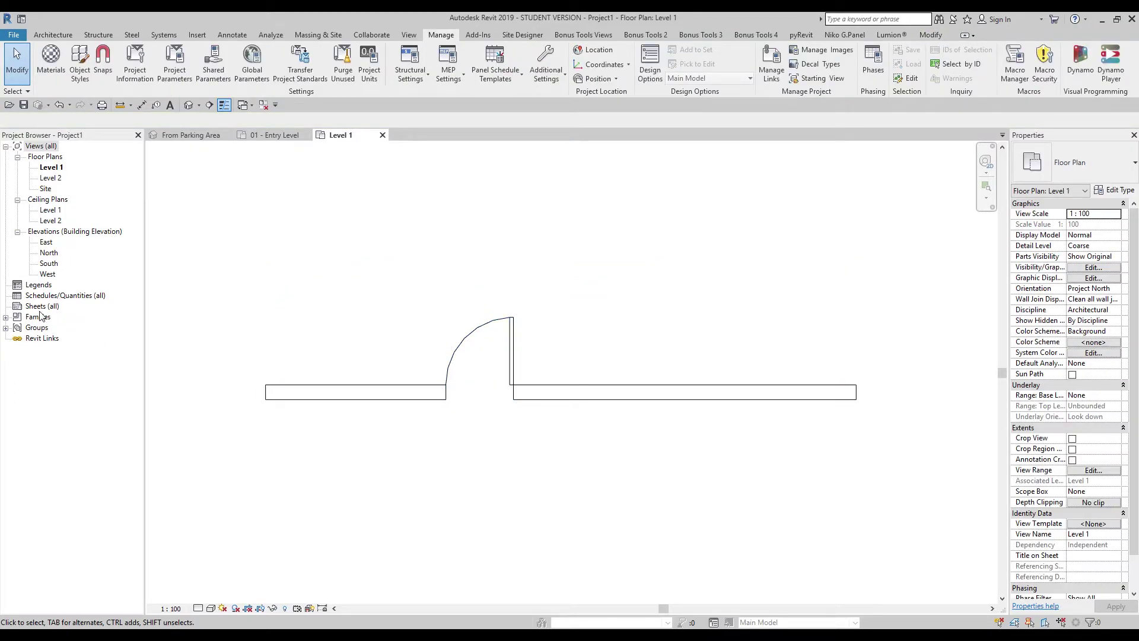
Step: Switch to the rac_advanced_sample_project model and open its Door Schedule
{"action": "left_click", "coordinate": [202, 136]}
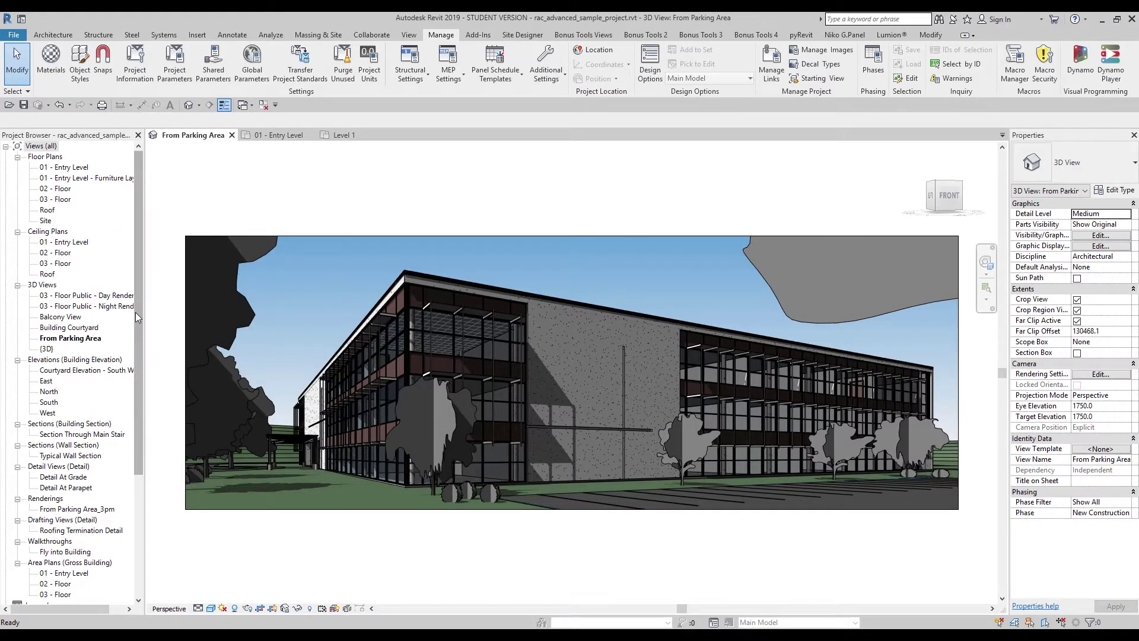
{"action": "left_click_drag", "start_coordinate": [137, 321], "coordinate": [140, 440]}
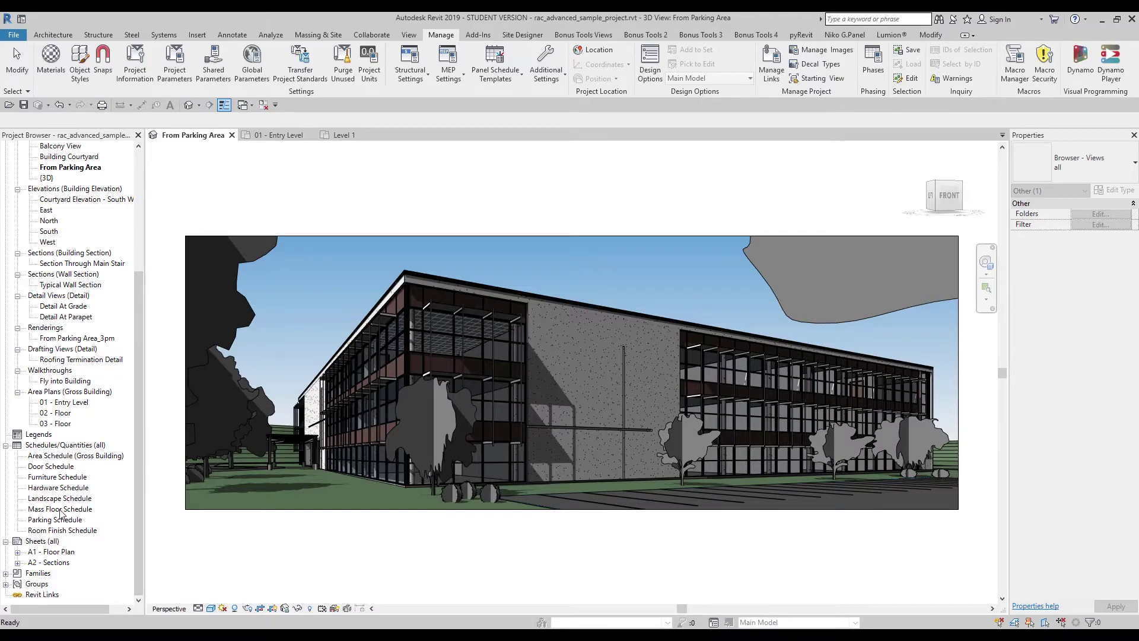
{"action": "double_click", "coordinate": [52, 466]}
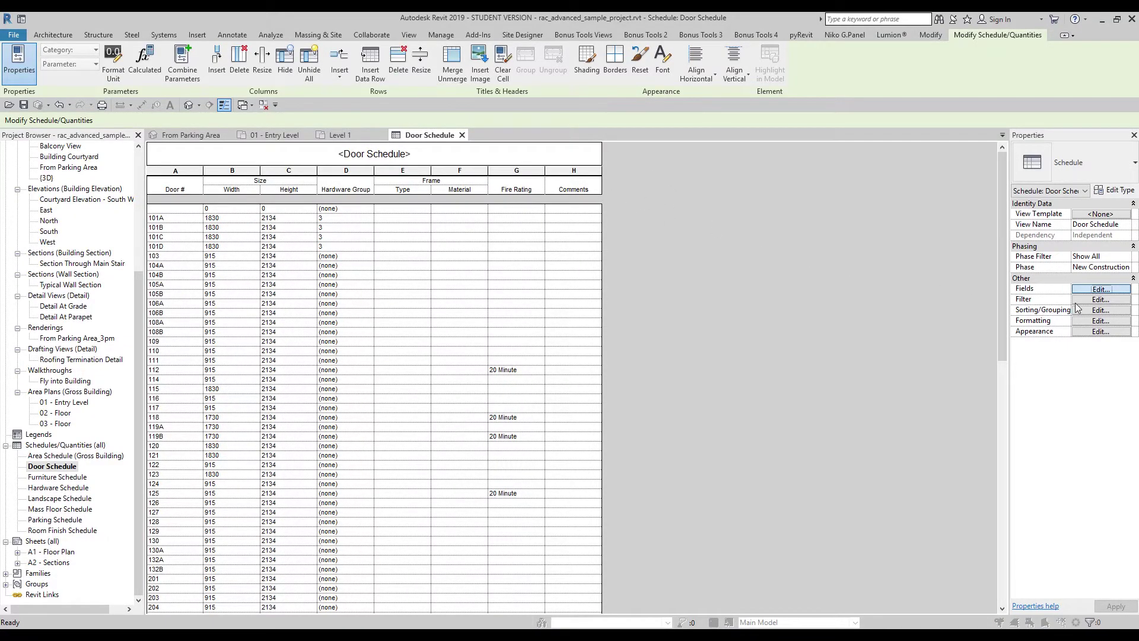
Step: Add the N of doors parameter as the last scheduled field of the Door Schedule
{"action": "left_click", "coordinate": [1100, 289]}
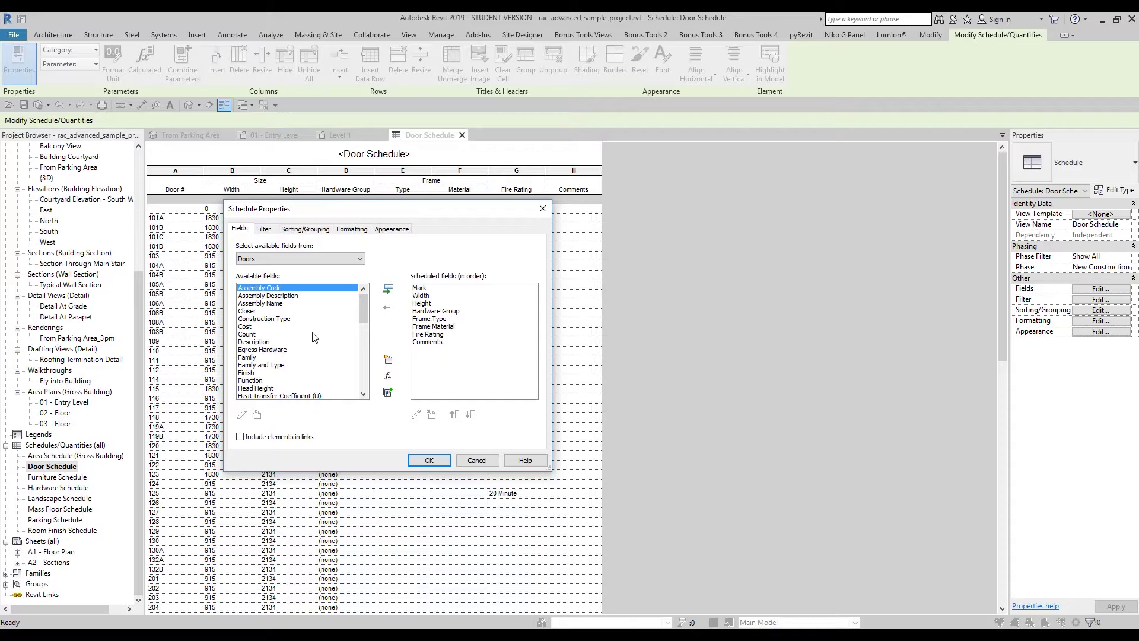
{"action": "scroll", "coordinate": [255, 335], "scroll_direction": "down", "scroll_amount": 1}
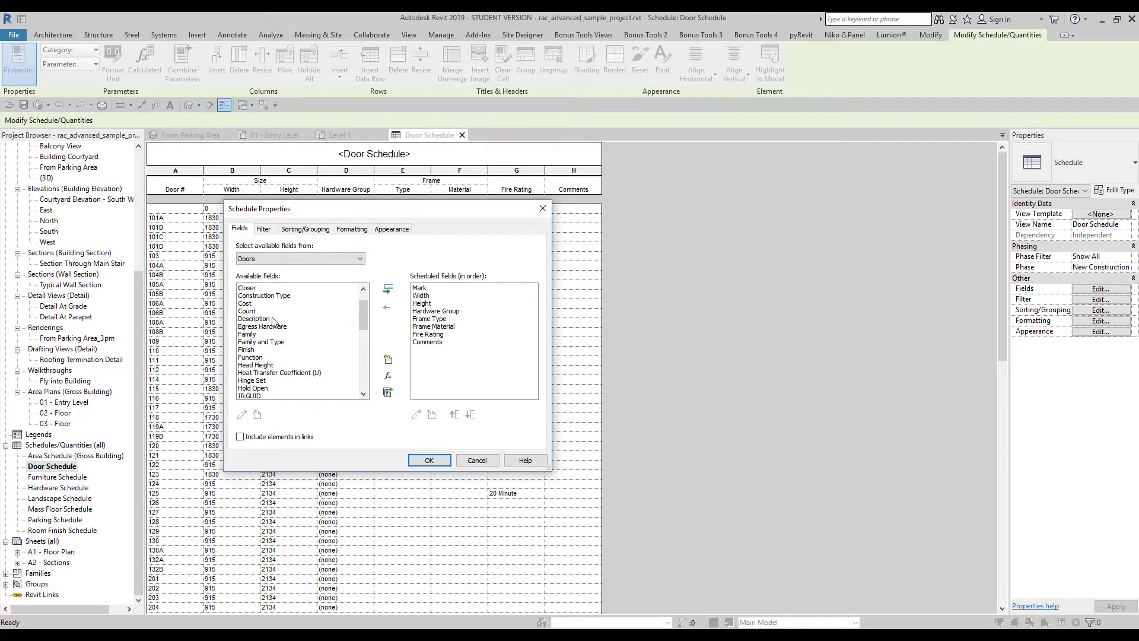
{"action": "scroll", "coordinate": [273, 368], "scroll_direction": "down", "scroll_amount": 3}
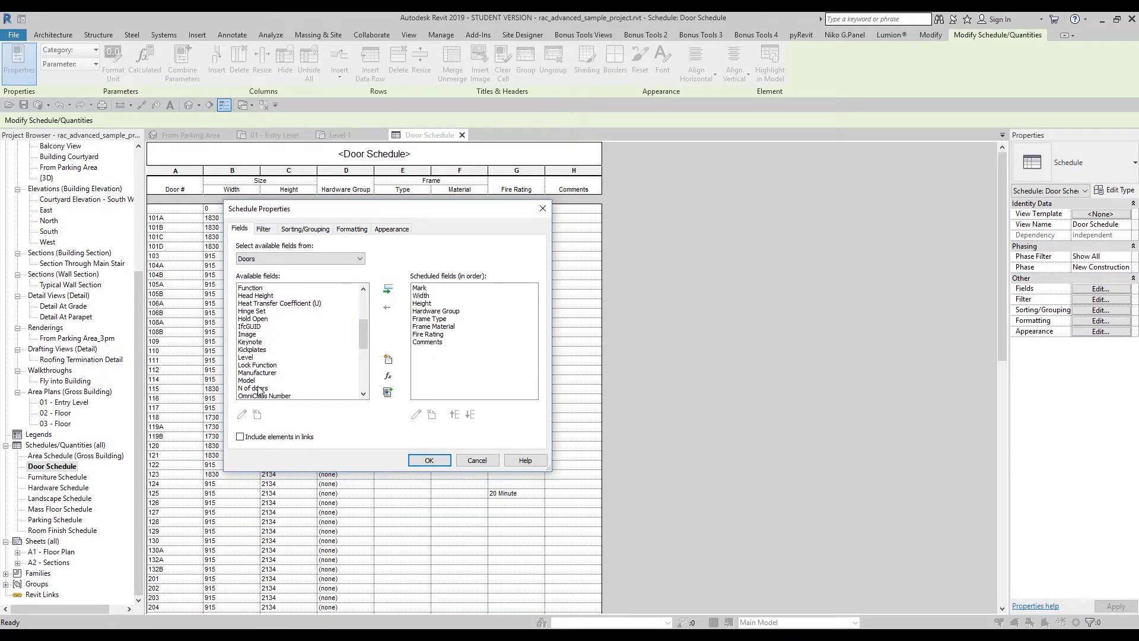
{"action": "left_click", "coordinate": [259, 388]}
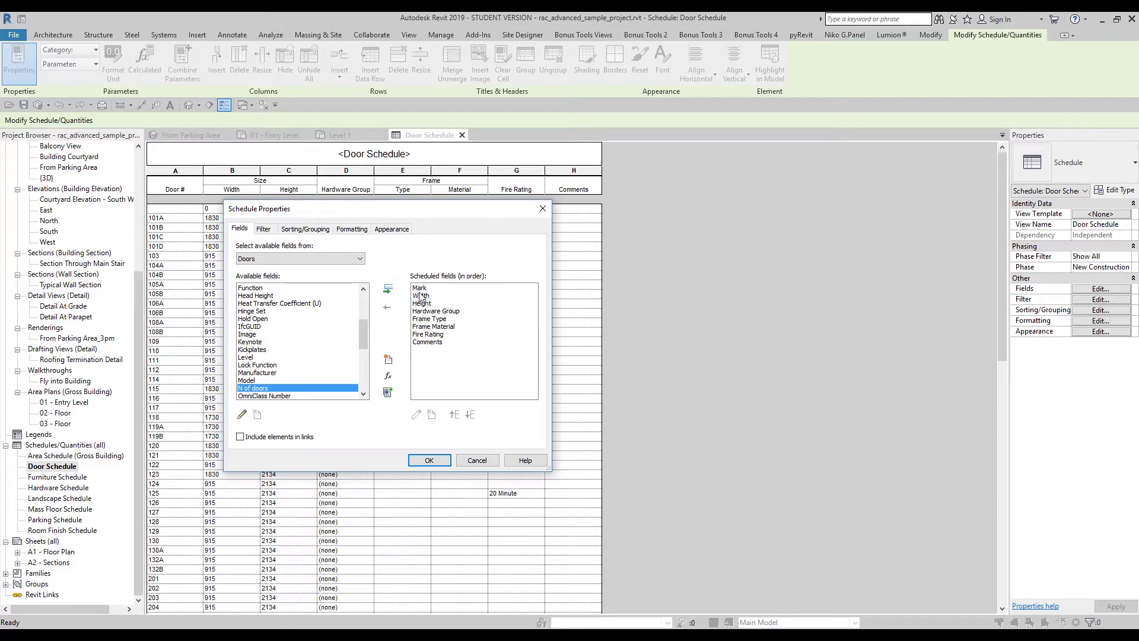
{"action": "left_click", "coordinate": [388, 291]}
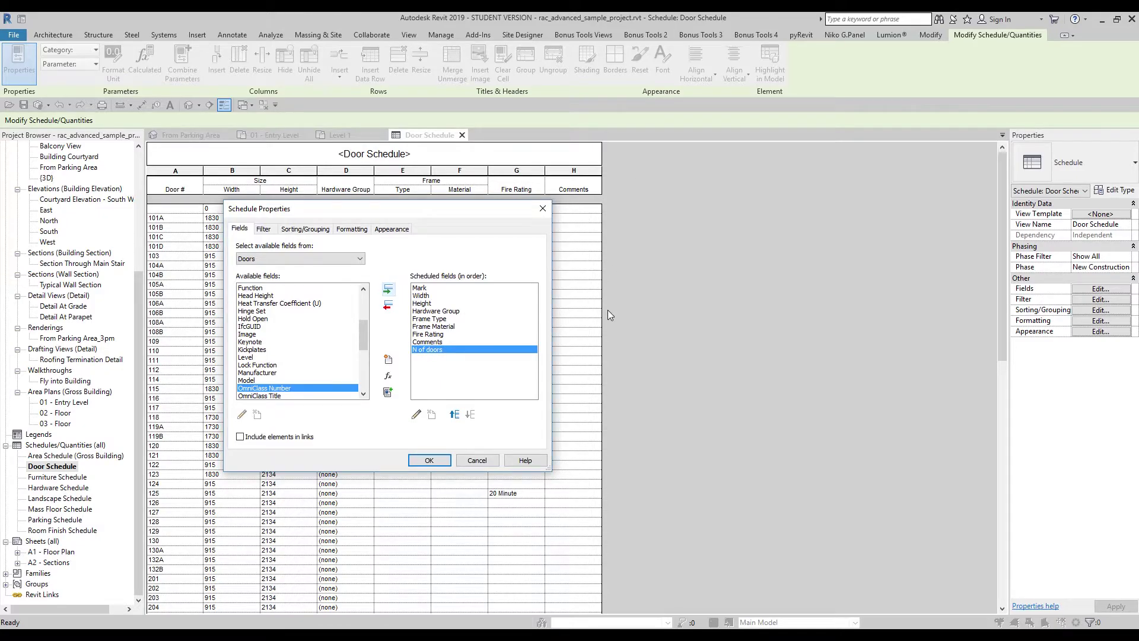
{"action": "left_click", "coordinate": [429, 460]}
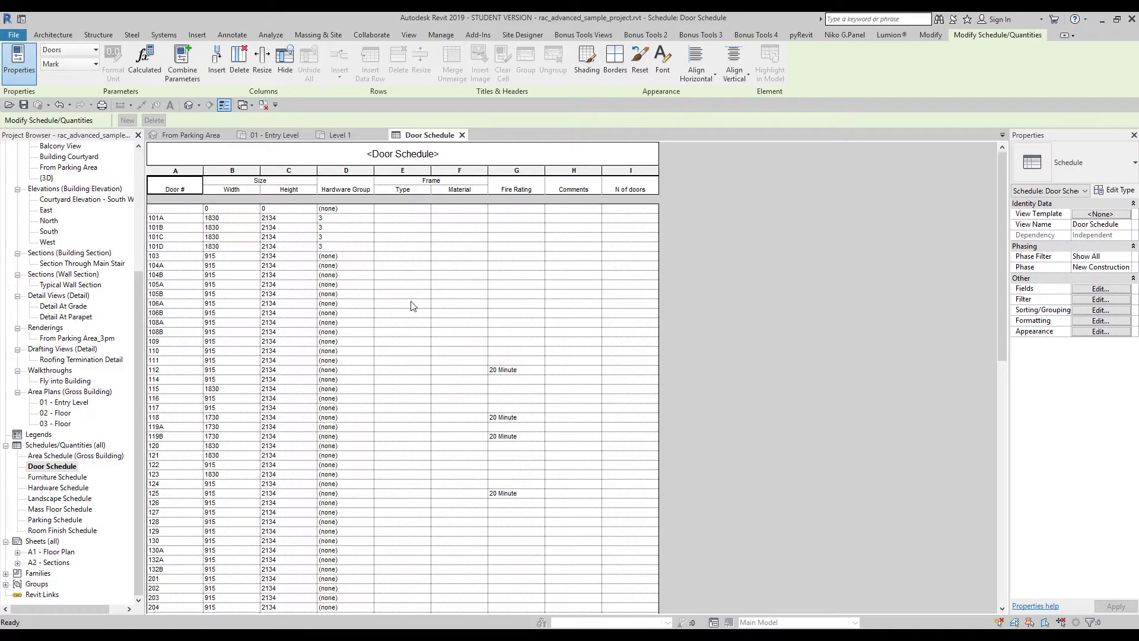
Step: Open the 01 - Entry Level floor plan, set N of doors to 12 for door 115, and clear the selection
{"action": "scroll", "coordinate": [71, 288], "scroll_direction": "up", "scroll_amount": 5}
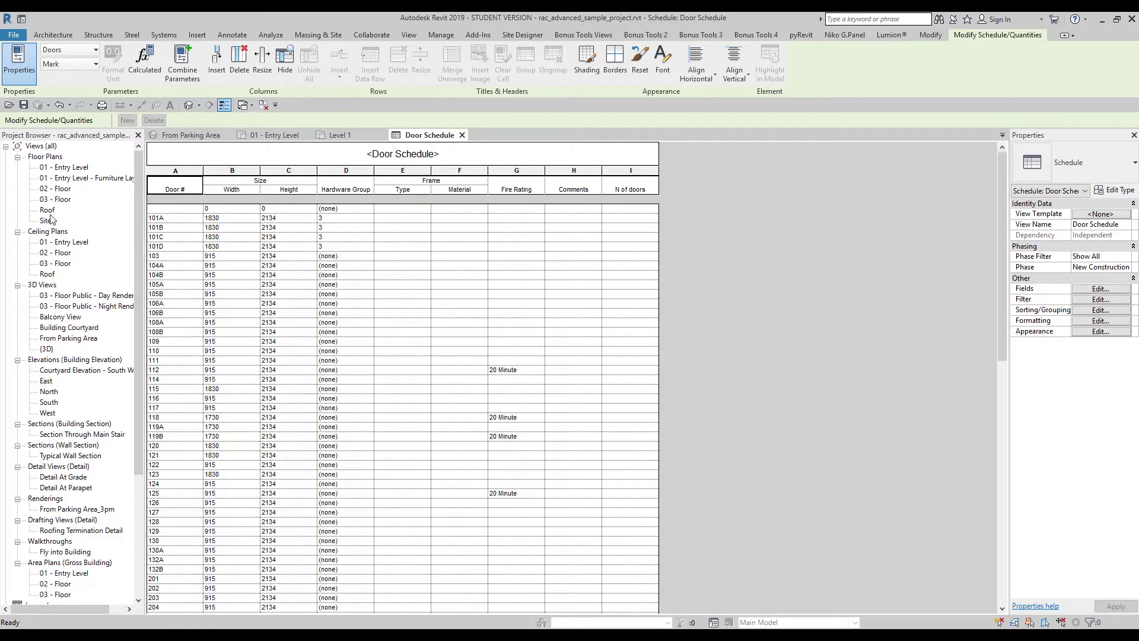
{"action": "double_click", "coordinate": [65, 168]}
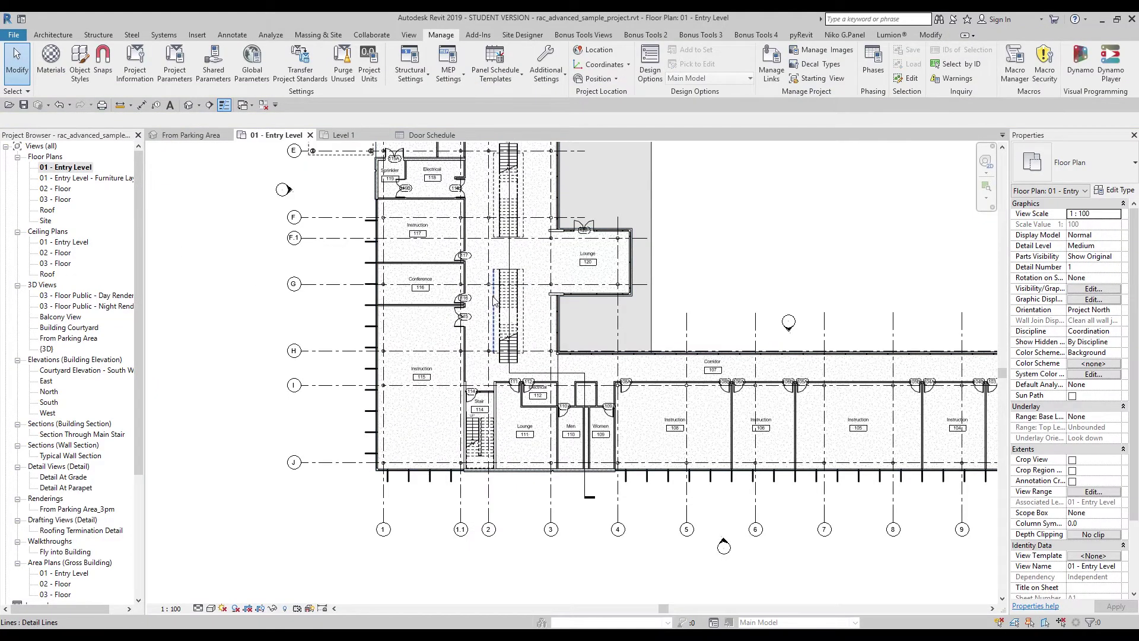
{"action": "scroll", "coordinate": [398, 334], "scroll_direction": "up", "scroll_amount": 5}
{"action": "scroll", "coordinate": [413, 350], "scroll_direction": "up", "scroll_amount": 3}
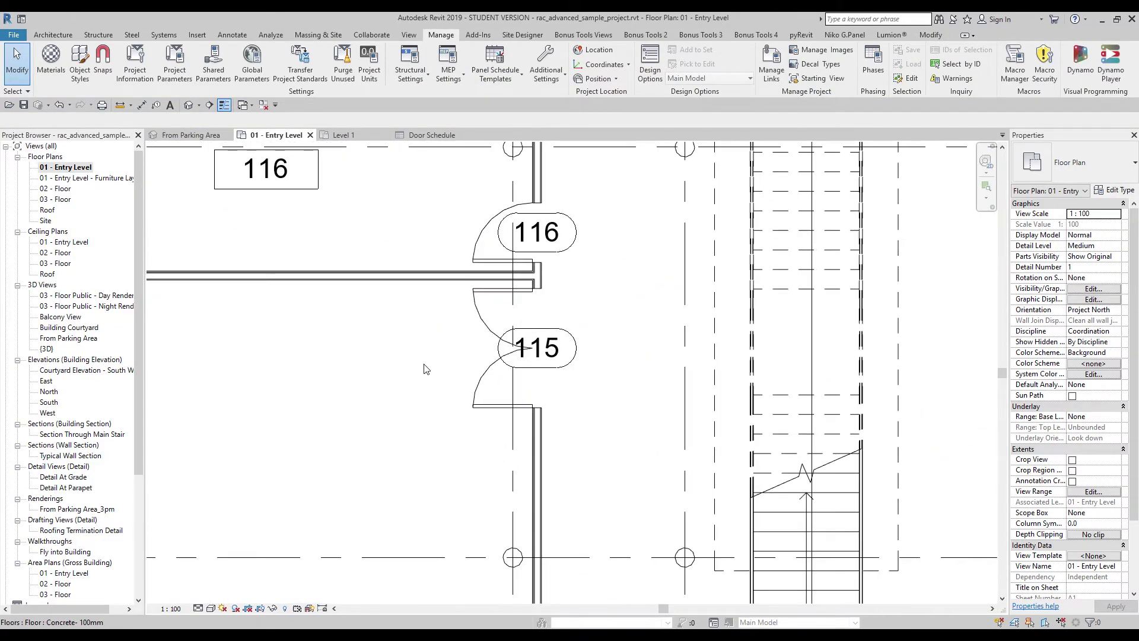
{"action": "left_click", "coordinate": [497, 371]}
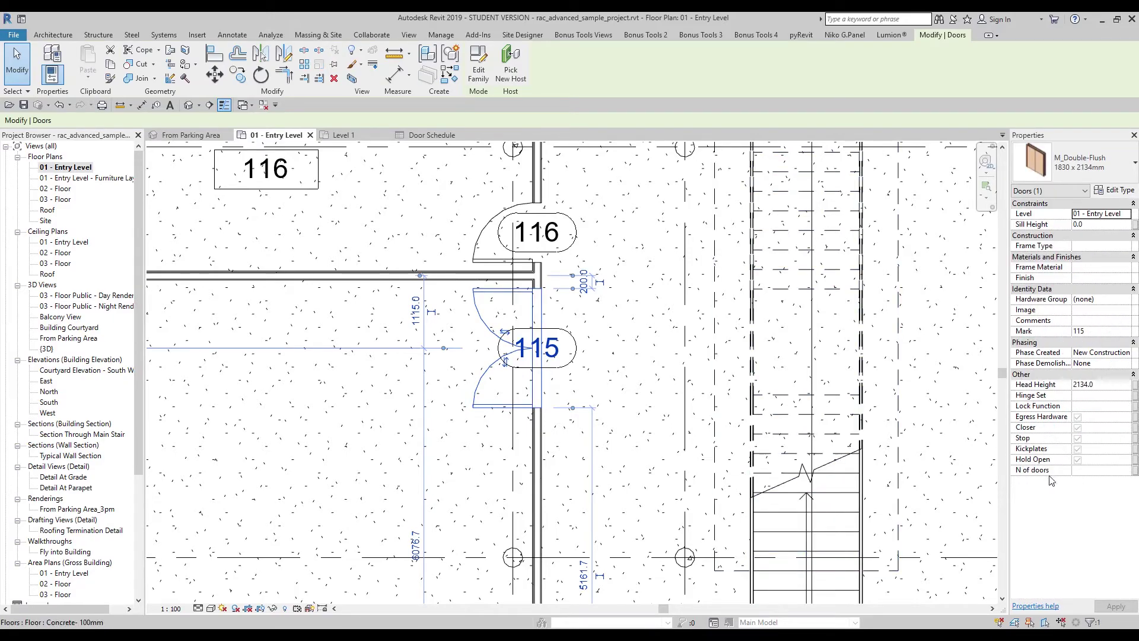
{"action": "left_click", "coordinate": [1087, 471]}
{"action": "type", "text": "12"}
{"action": "left_click", "coordinate": [1115, 605]}
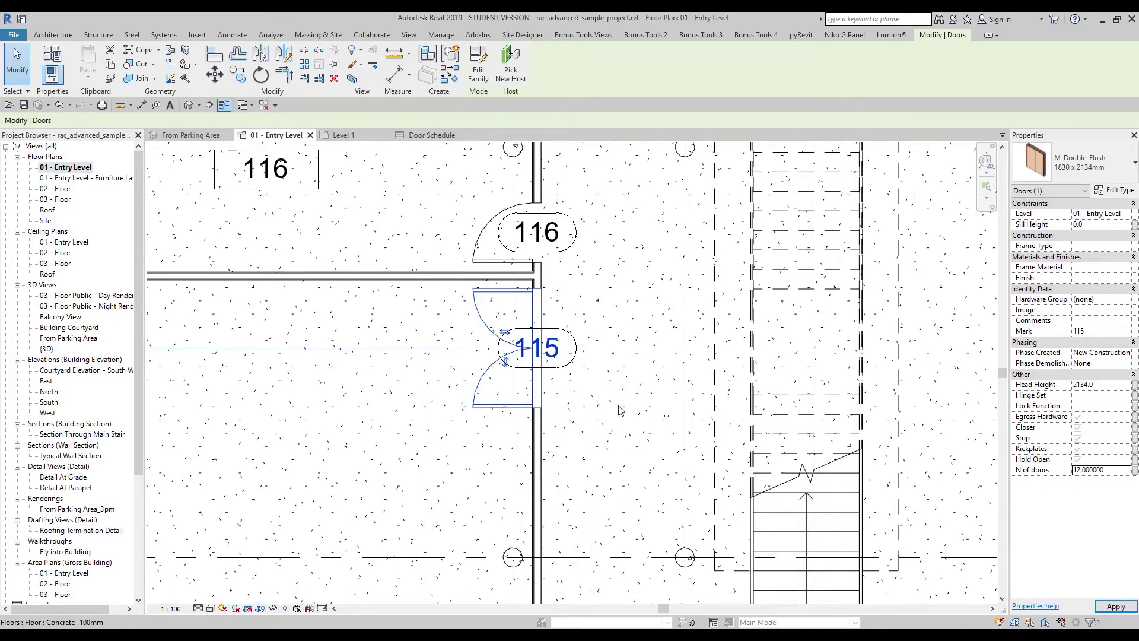
{"action": "scroll", "coordinate": [517, 398], "scroll_direction": "down", "scroll_amount": 5}
{"action": "left_click", "coordinate": [391, 366]}
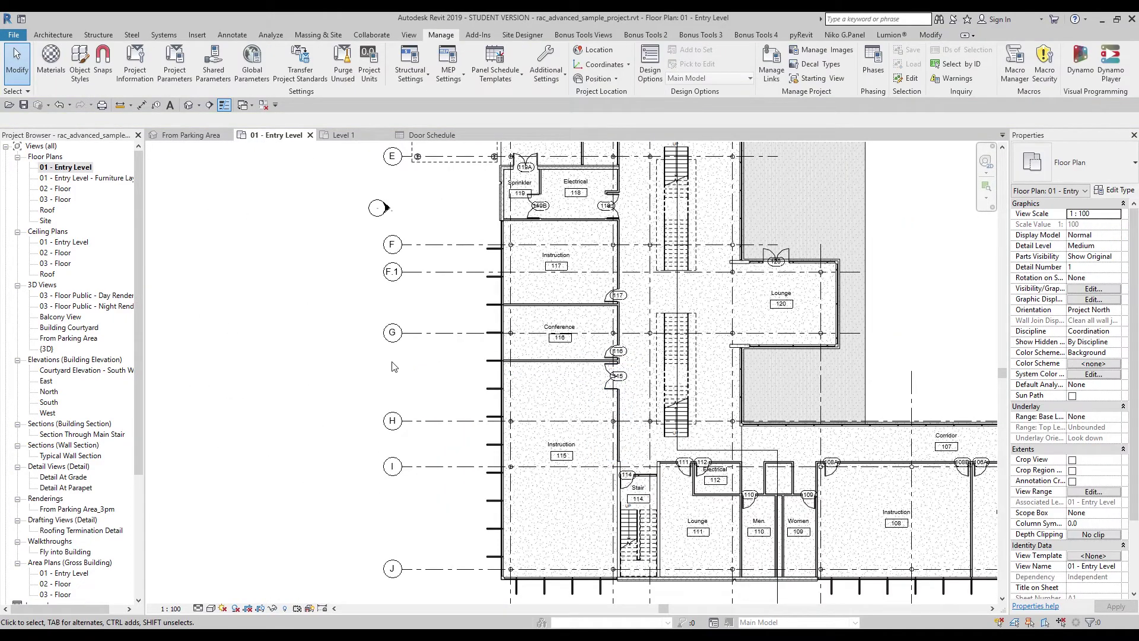
Step: Return to the Door Schedule and check the row of door 115, including its N of doors value
{"action": "left_click_drag", "start_coordinate": [135, 416], "coordinate": [135, 543]}
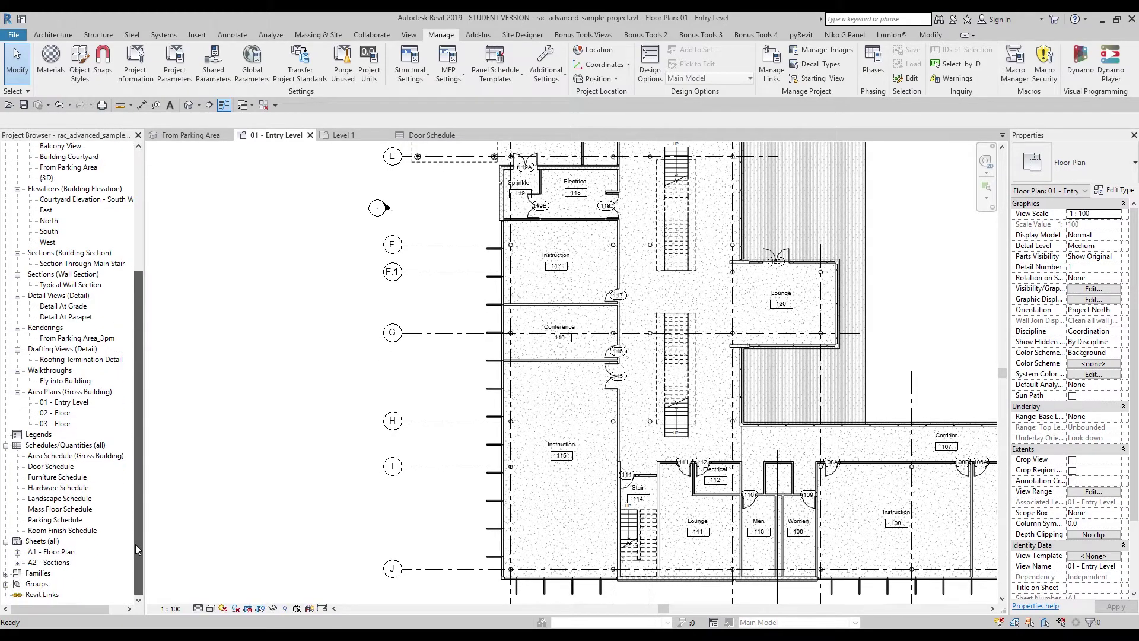
{"action": "left_click", "coordinate": [432, 135]}
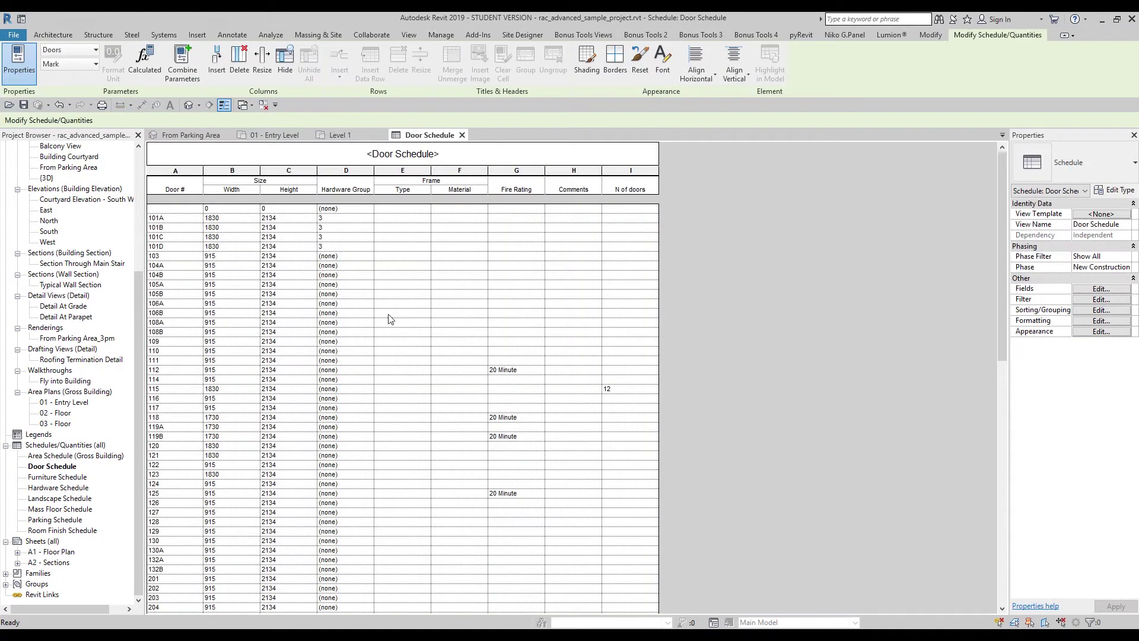
{"action": "left_click", "coordinate": [169, 390]}
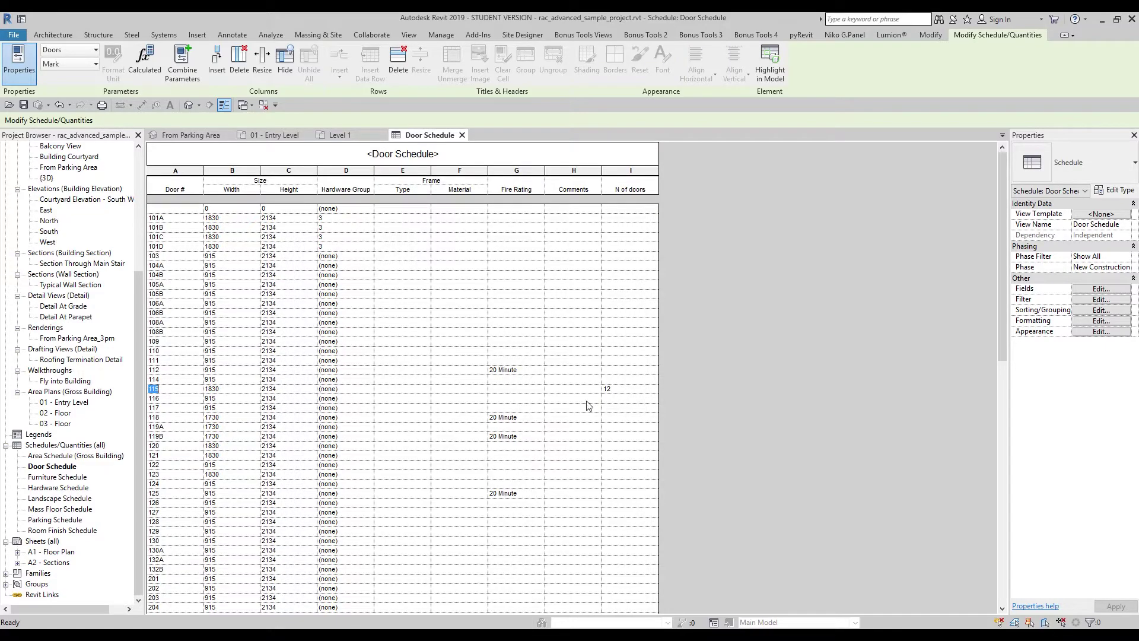
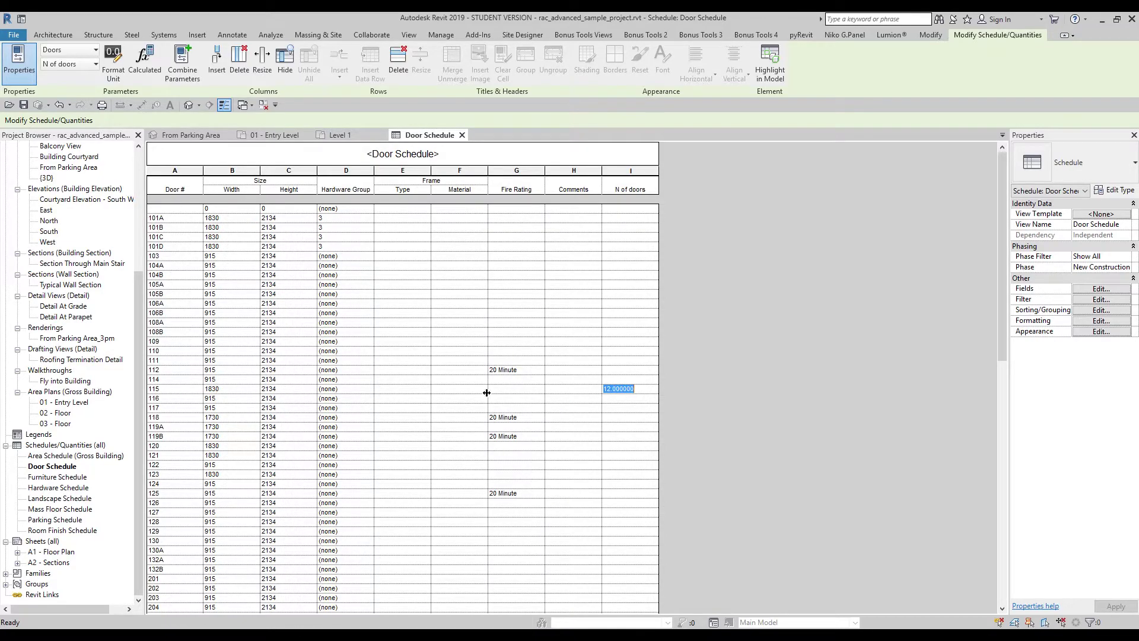
{"action": "left_click", "coordinate": [193, 390]}
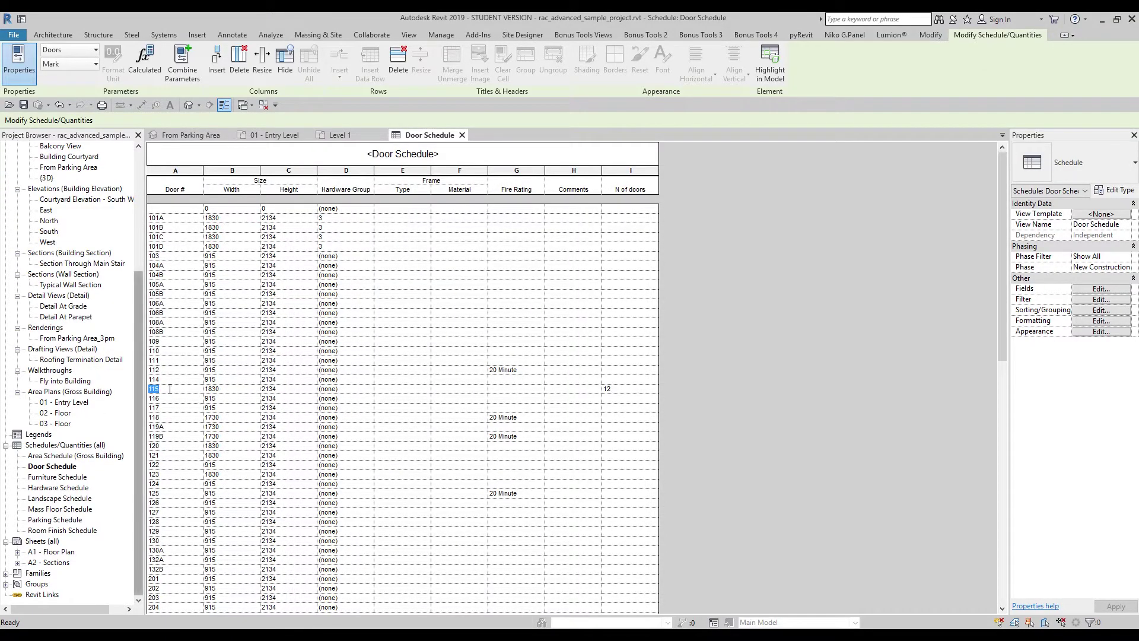
{"action": "left_click", "coordinate": [218, 390]}
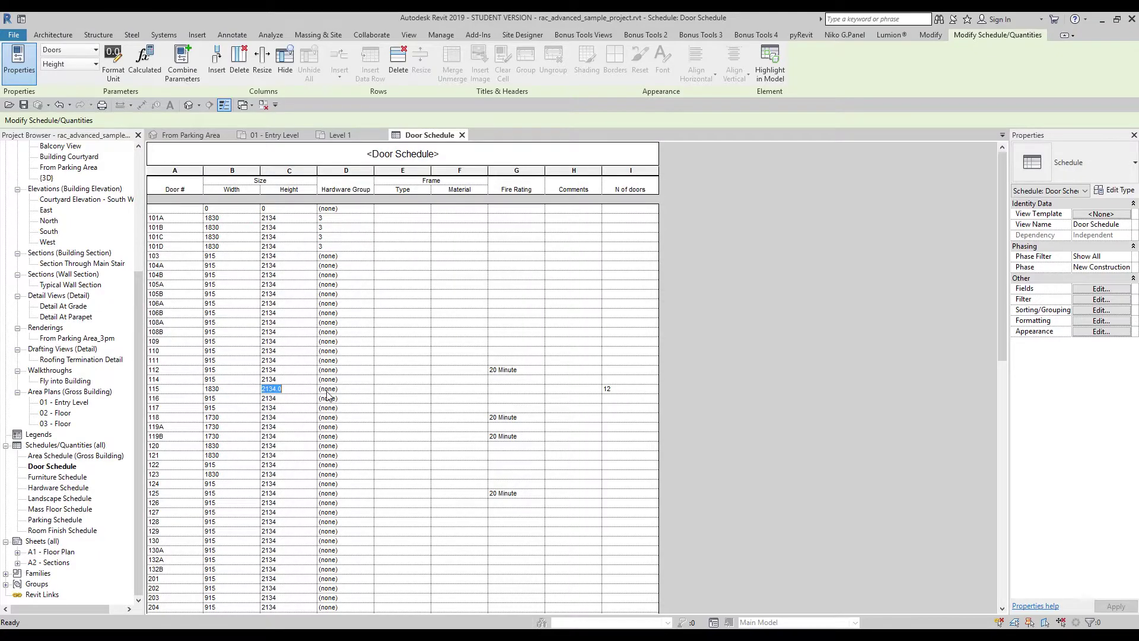
Step: Highlight door 115 in the model from its schedule row, and cycle through the views that show it, including closed ones
{"action": "left_click", "coordinate": [175, 383]}
{"action": "left_click", "coordinate": [177, 389]}
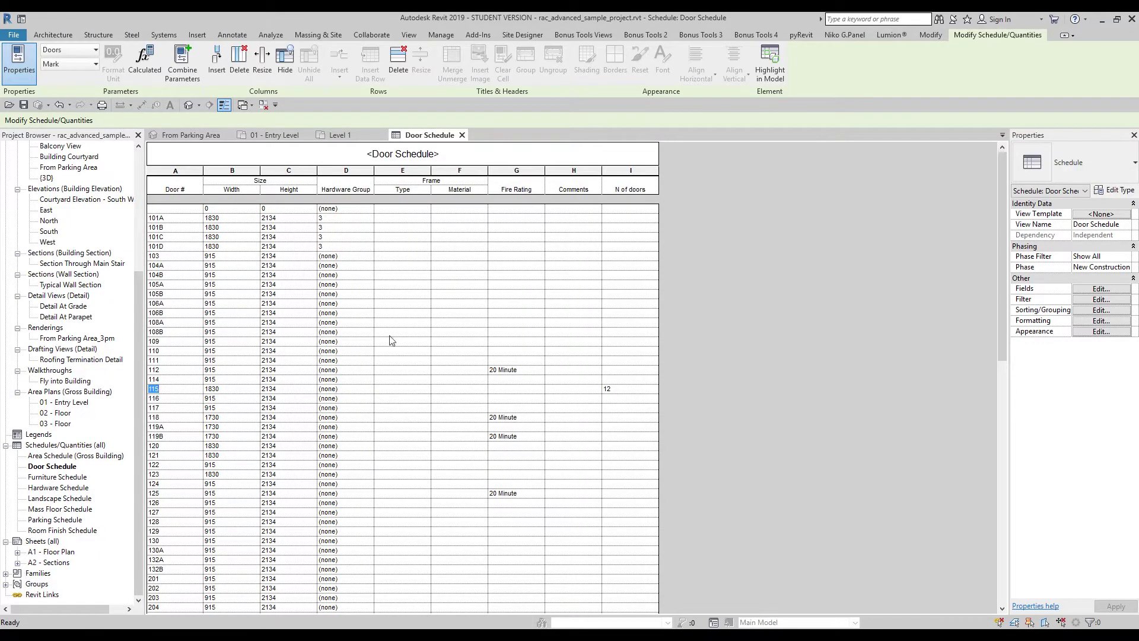
{"action": "left_click", "coordinate": [780, 75]}
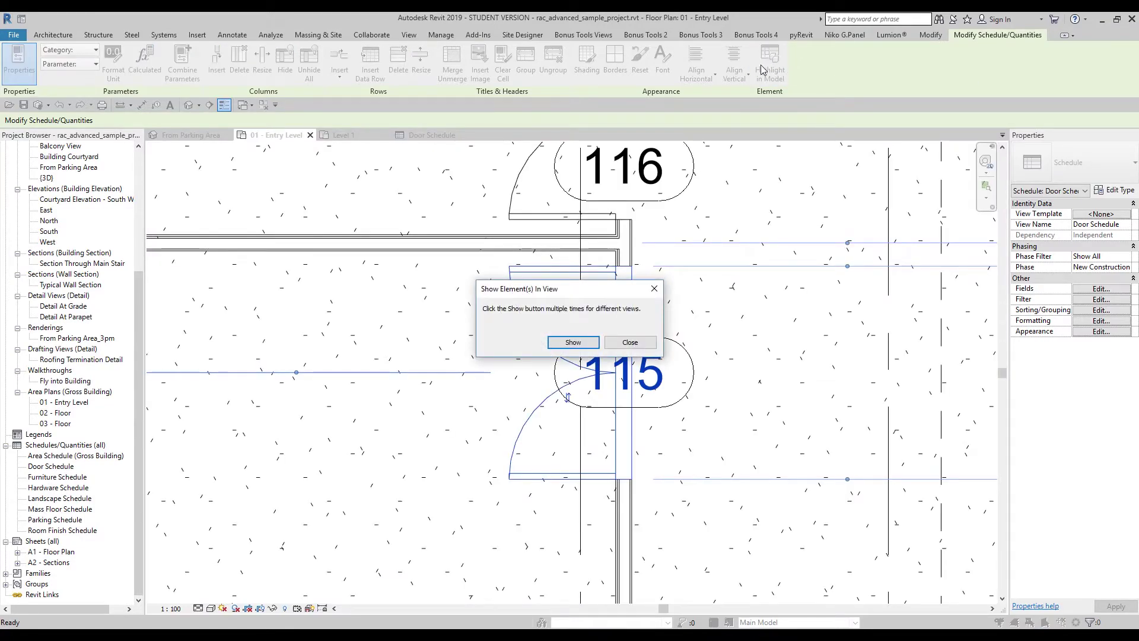
{"action": "left_click", "coordinate": [561, 349]}
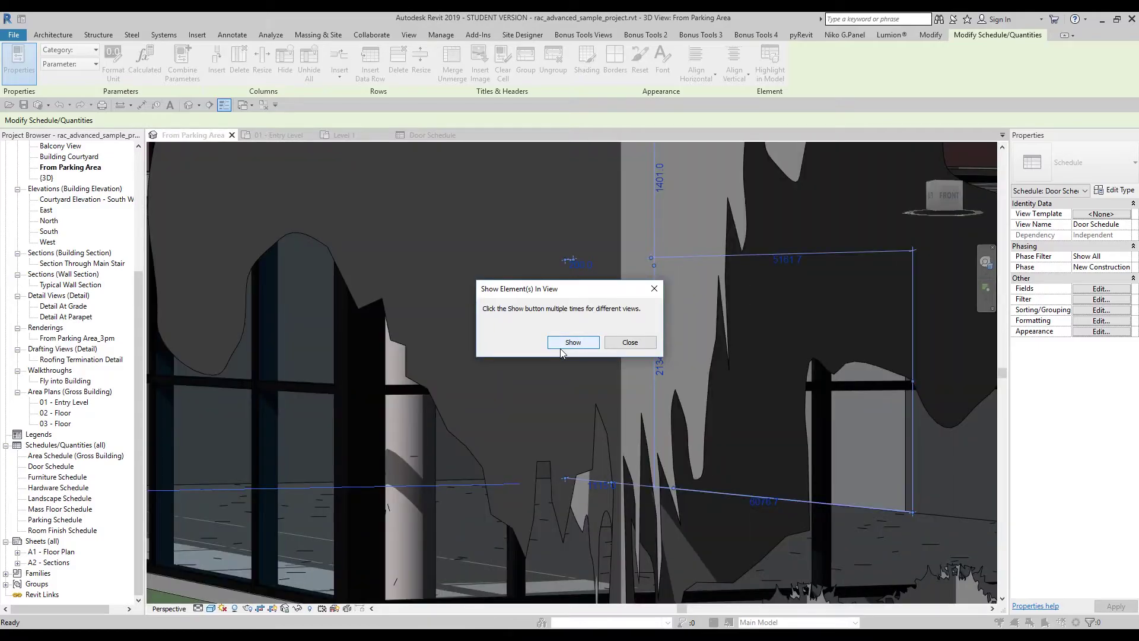
{"action": "left_click", "coordinate": [574, 343]}
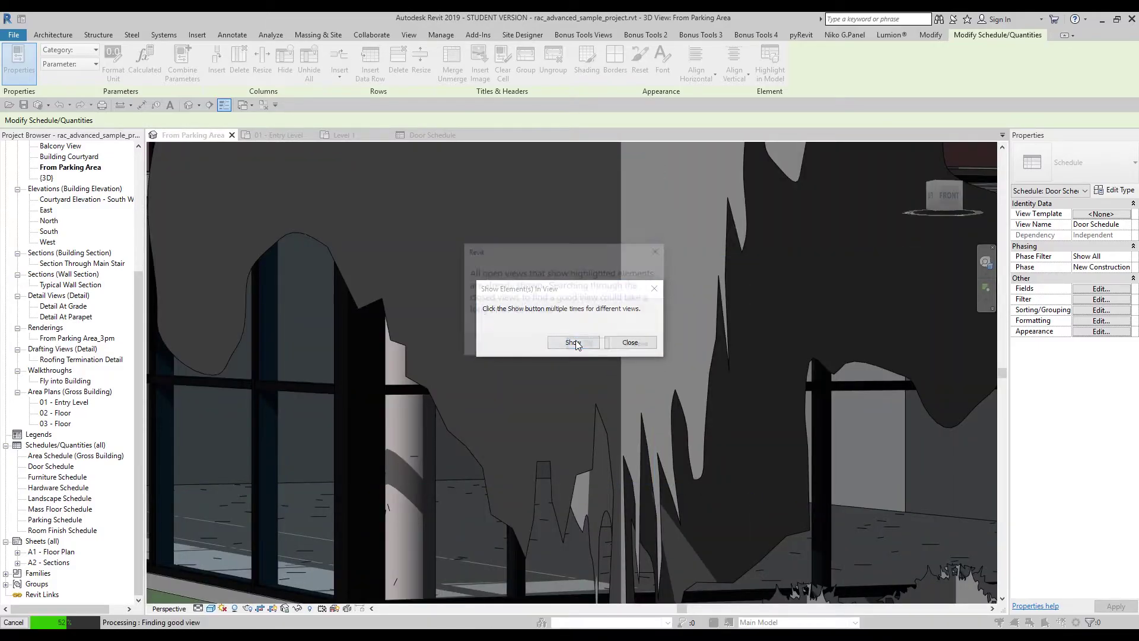
{"action": "left_click", "coordinate": [597, 345]}
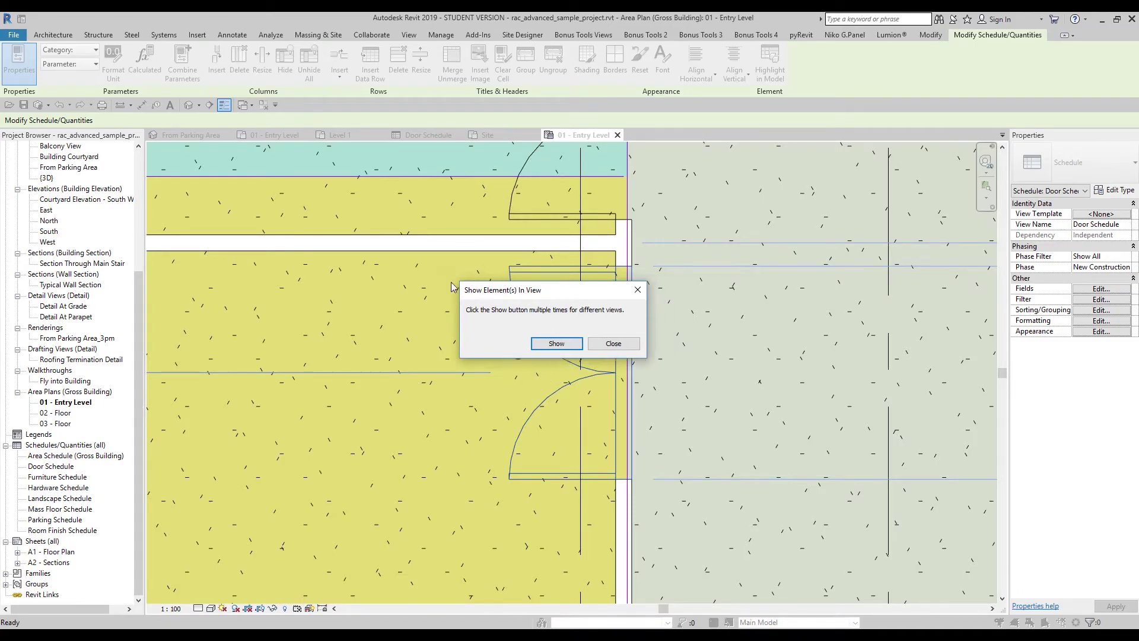
{"action": "left_click_drag", "start_coordinate": [558, 294], "coordinate": [315, 285]}
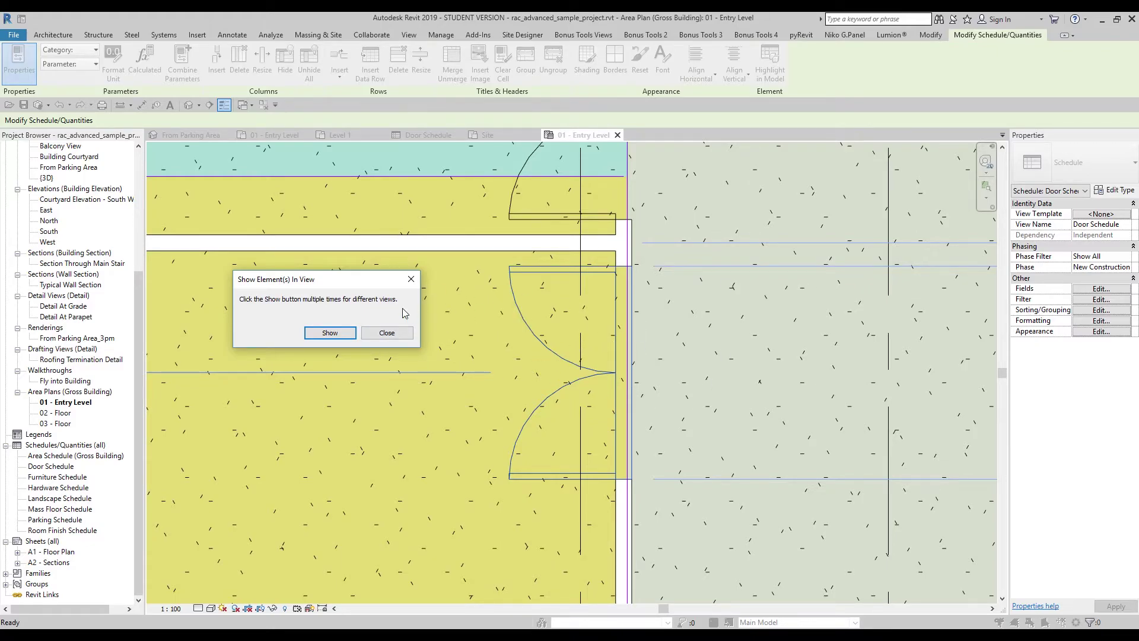
{"action": "left_click", "coordinate": [387, 332]}
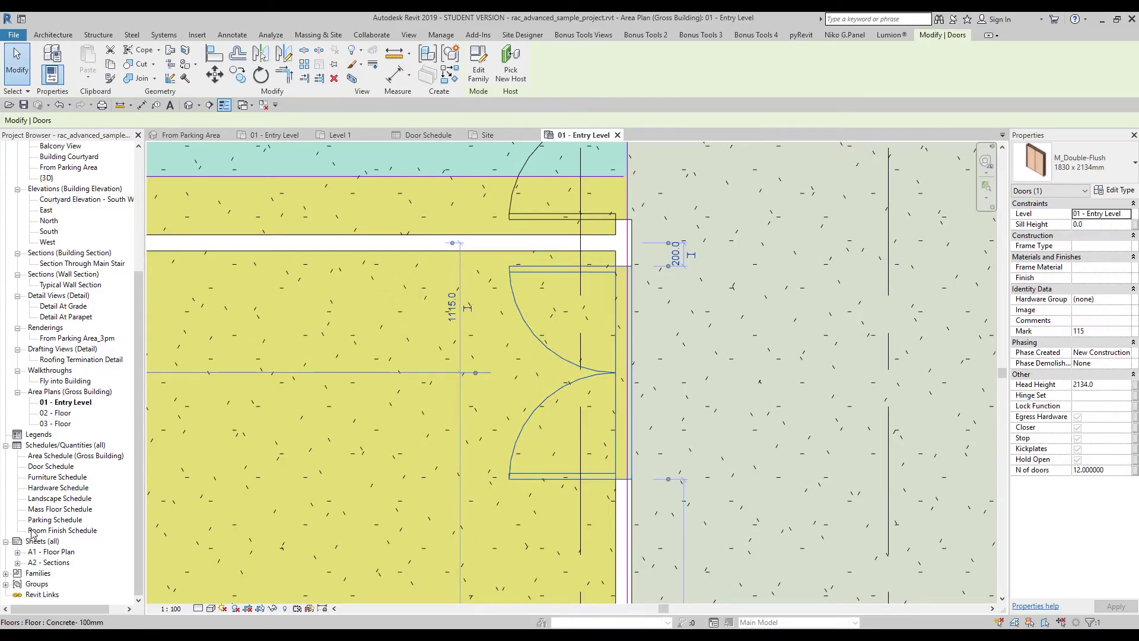
Step: Delete the row of door 115 from the Door Schedule, accepting the removal of the door from the project
{"action": "left_click", "coordinate": [429, 135]}
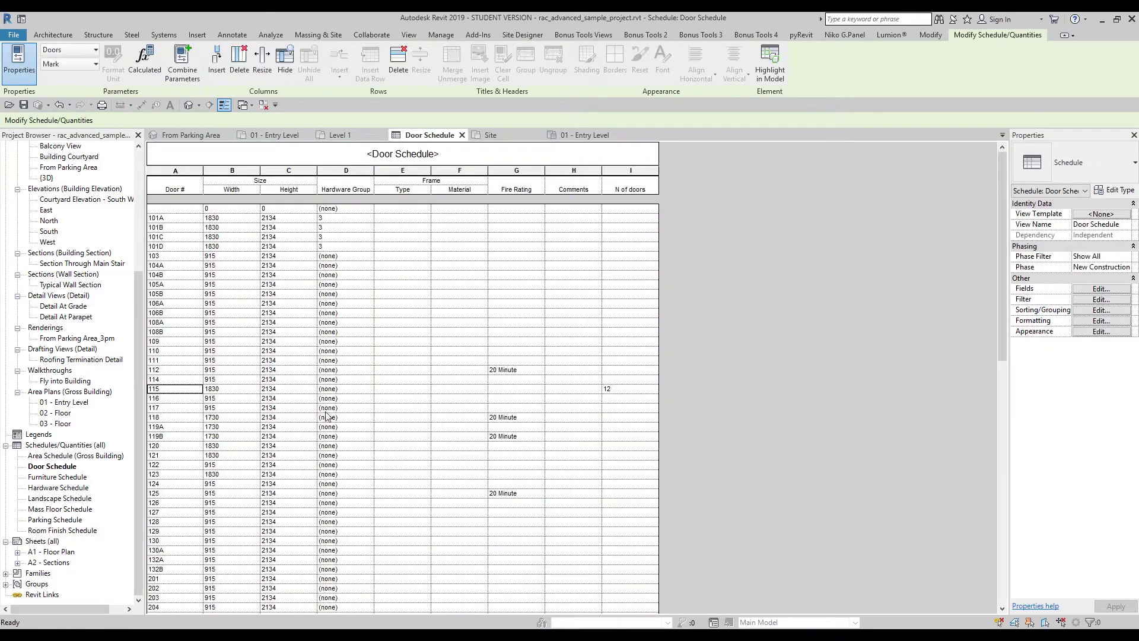
{"action": "left_click", "coordinate": [166, 390]}
{"action": "left_click", "coordinate": [398, 59]}
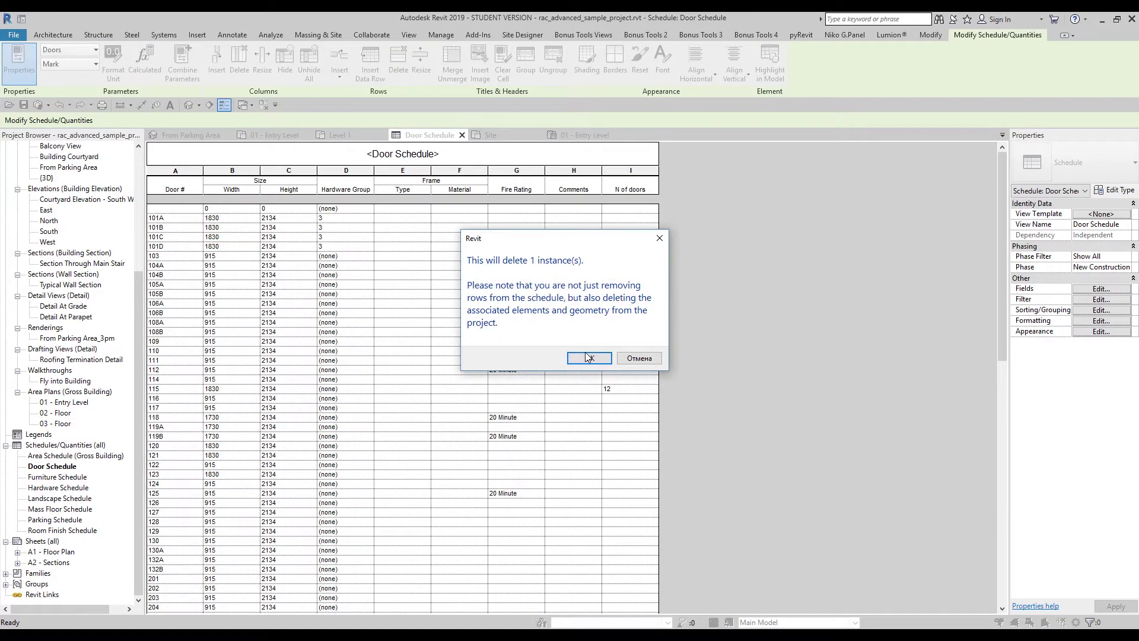
{"action": "left_click_drag", "start_coordinate": [541, 243], "coordinate": [506, 236]}
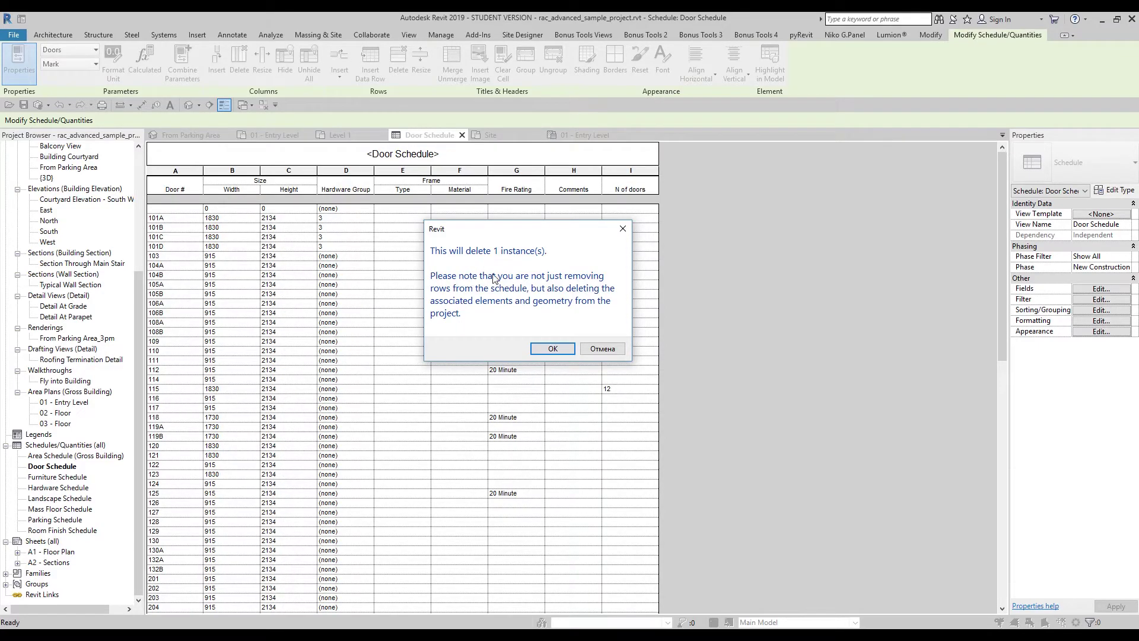
{"action": "left_click", "coordinate": [551, 347]}
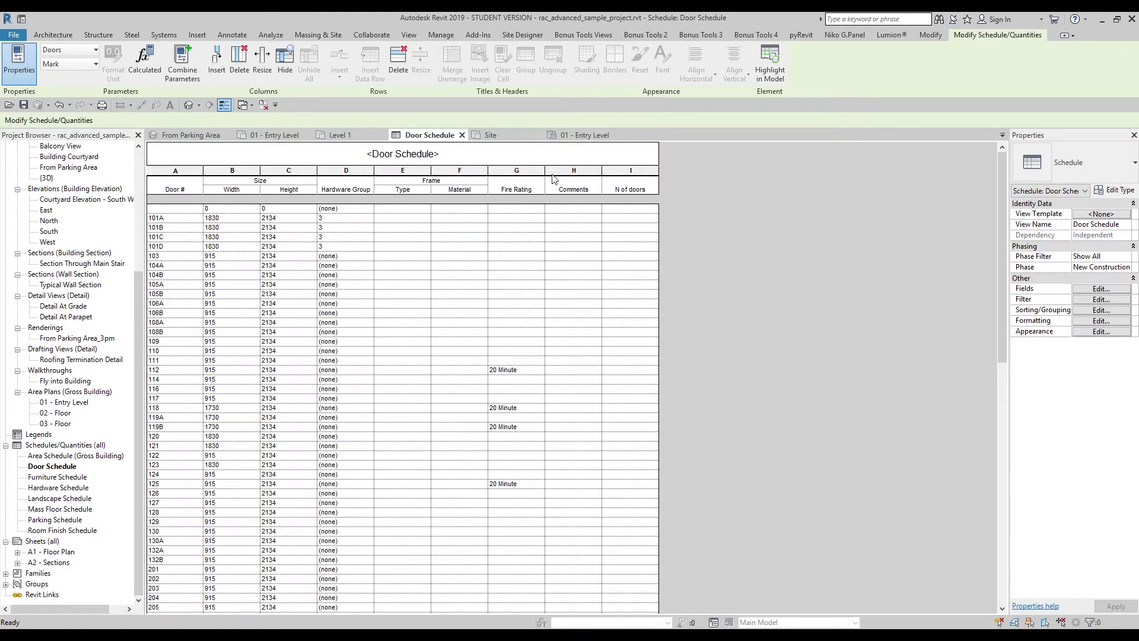
Step: Check the wall where door 115 stood in the 01 - Entry Level area plan, and view the Site plan
{"action": "left_click", "coordinate": [583, 136]}
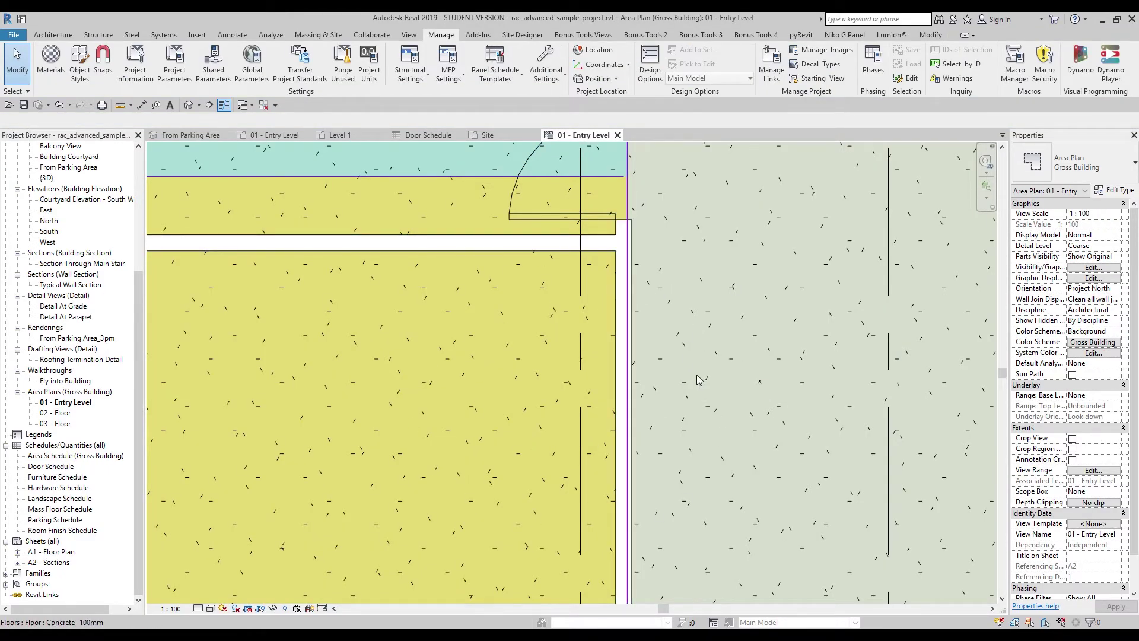
{"action": "scroll", "coordinate": [697, 375], "scroll_direction": "down", "scroll_amount": 5}
{"action": "middle_click_drag", "start_coordinate": [724, 407], "coordinate": [367, 425]}
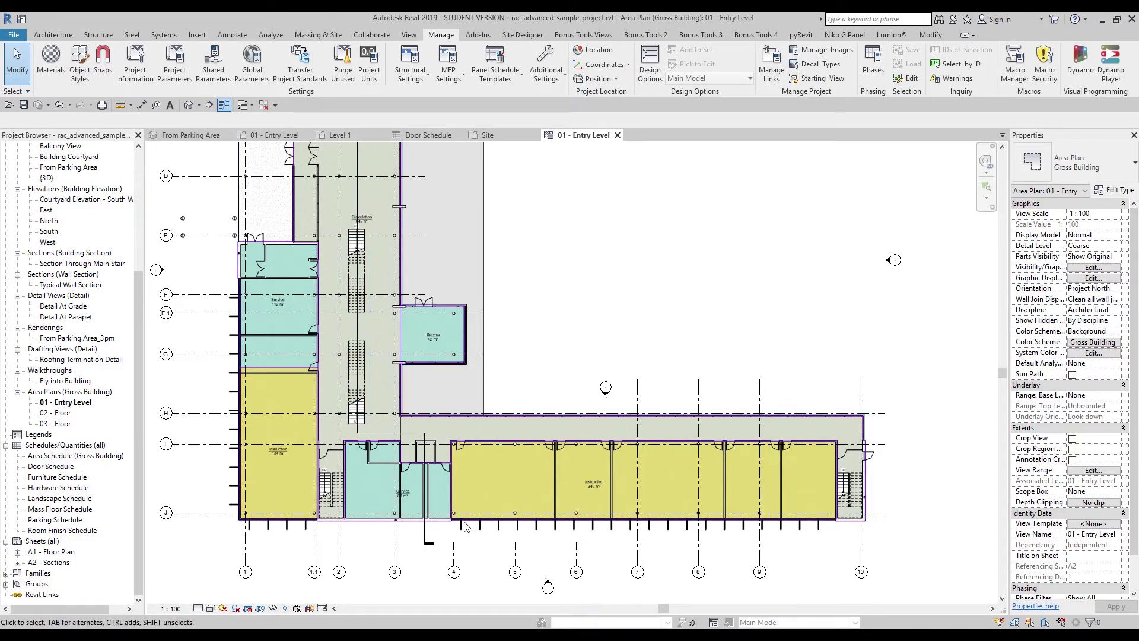
{"action": "scroll", "coordinate": [455, 460], "scroll_direction": "down", "scroll_amount": 2}
{"action": "scroll", "coordinate": [441, 443], "scroll_direction": "up", "scroll_amount": 2}
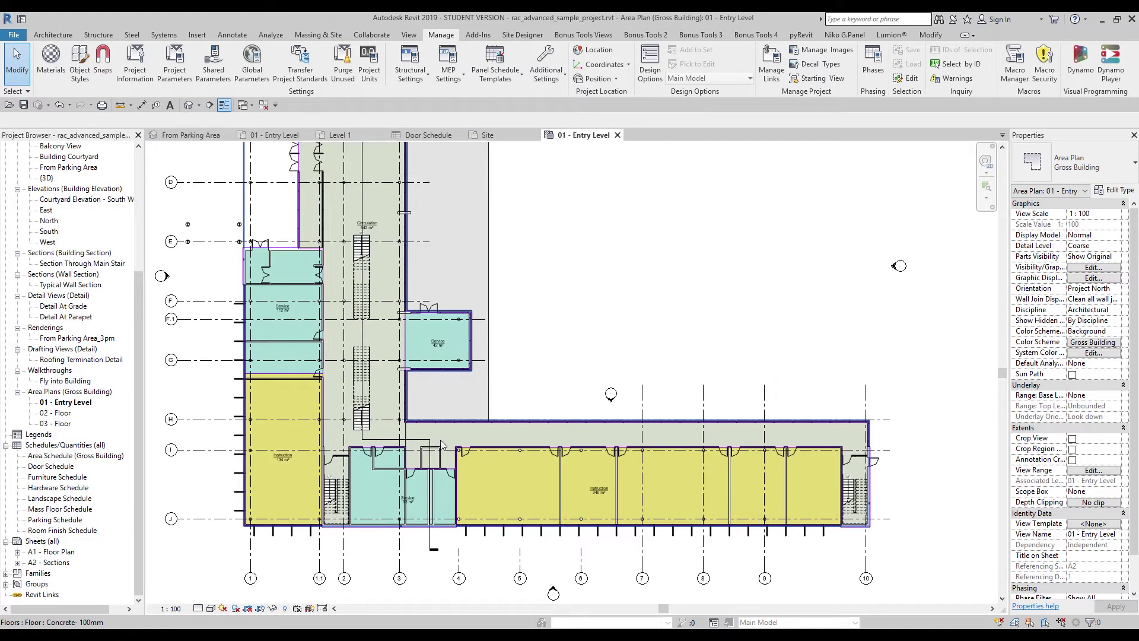
{"action": "left_click", "coordinate": [488, 135]}
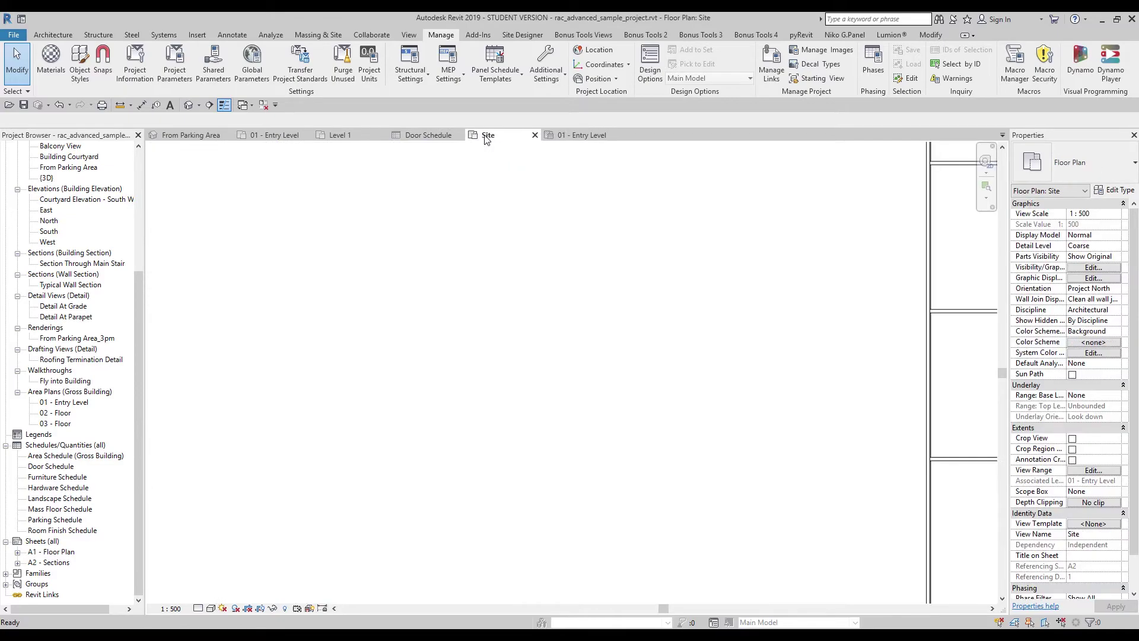
Step: Return to the Door Schedule and open the Fire Rating value of door 112 for editing
{"action": "left_click", "coordinate": [439, 135]}
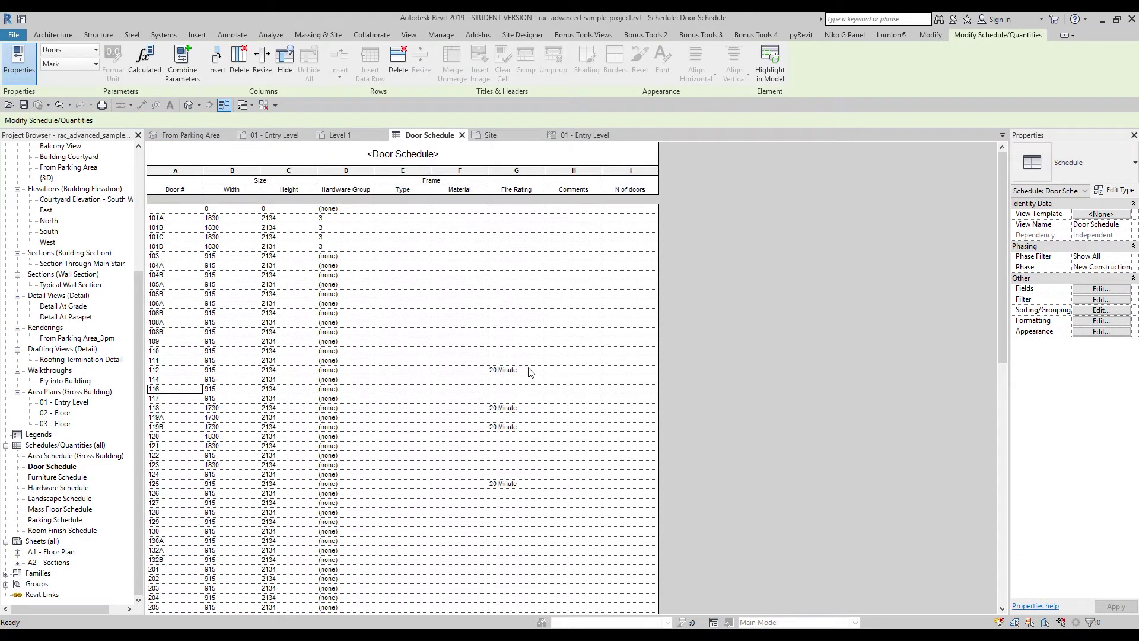
{"action": "left_click", "coordinate": [521, 373]}
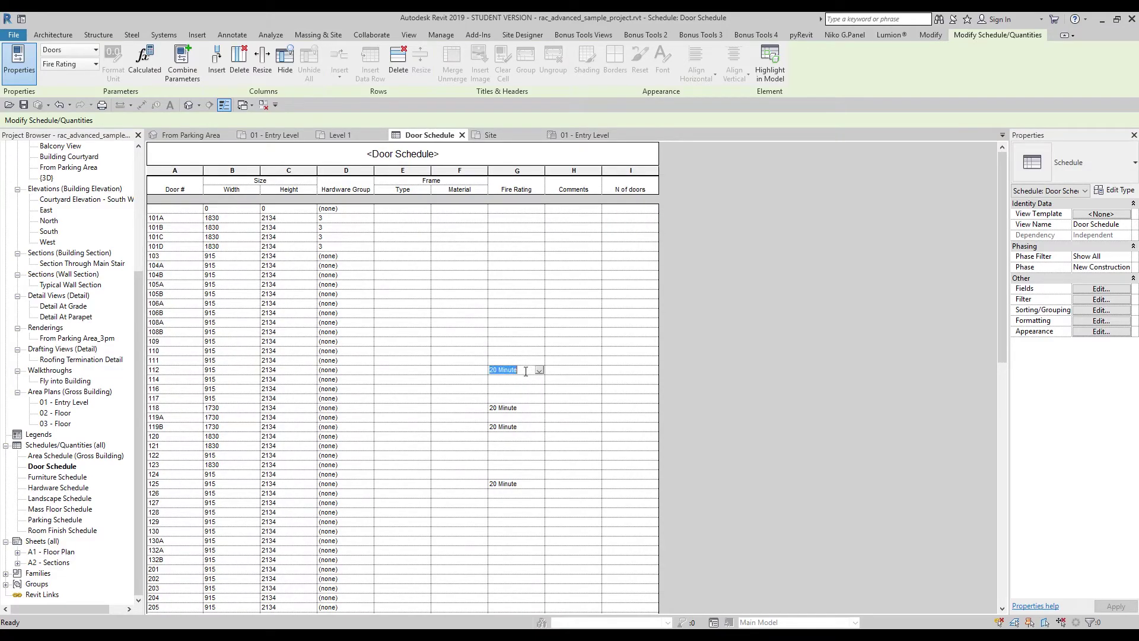
{"action": "left_click_drag", "start_coordinate": [518, 371], "coordinate": [510, 371]}
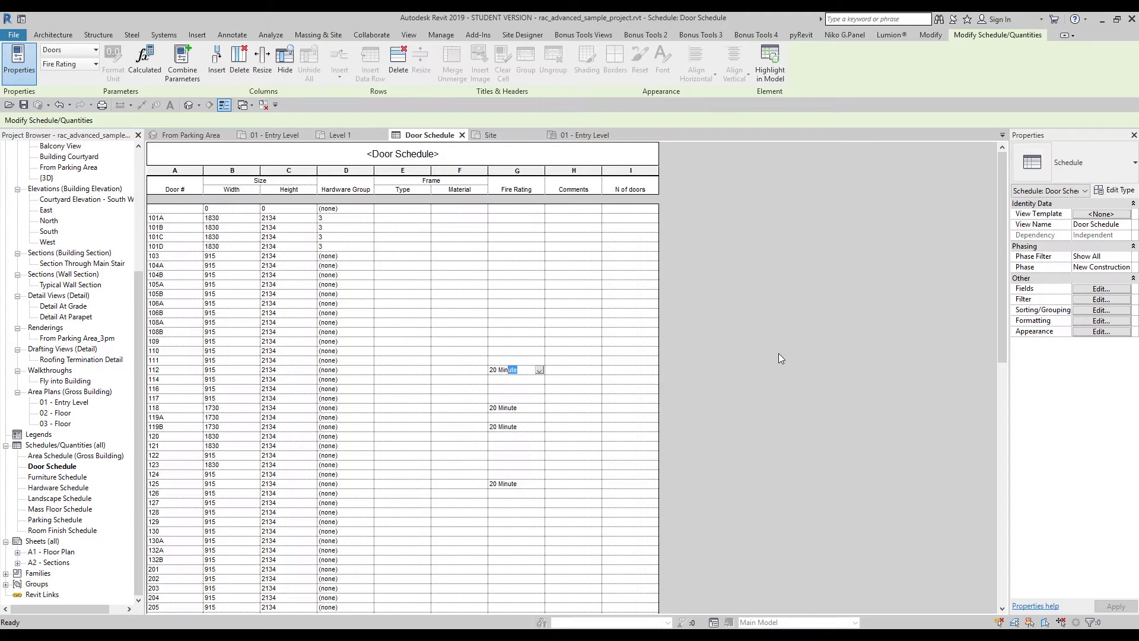